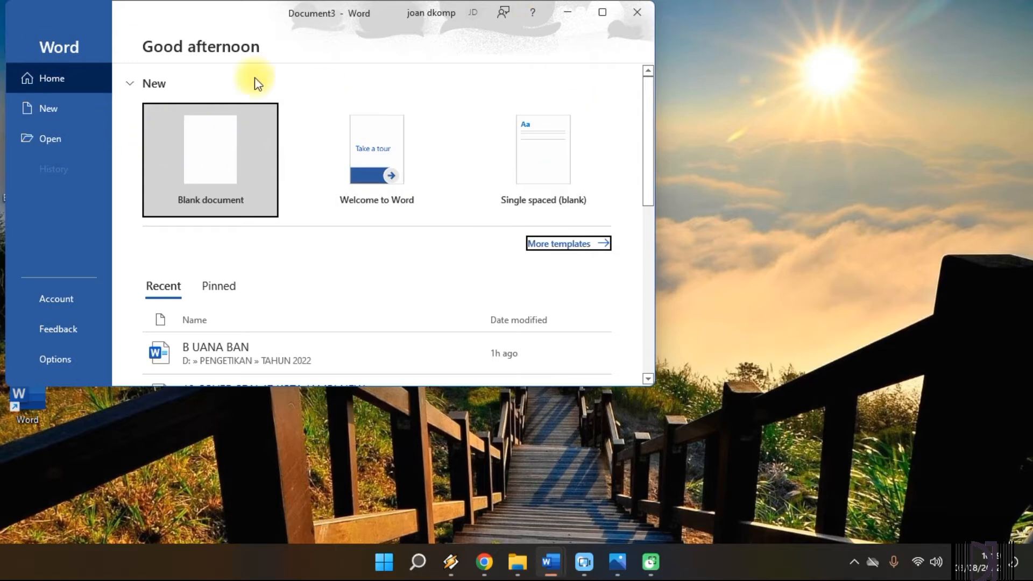
- Create a blank document and bring up the reference image word-011.jpg
{"action": "left_click", "coordinate": [208, 176]}
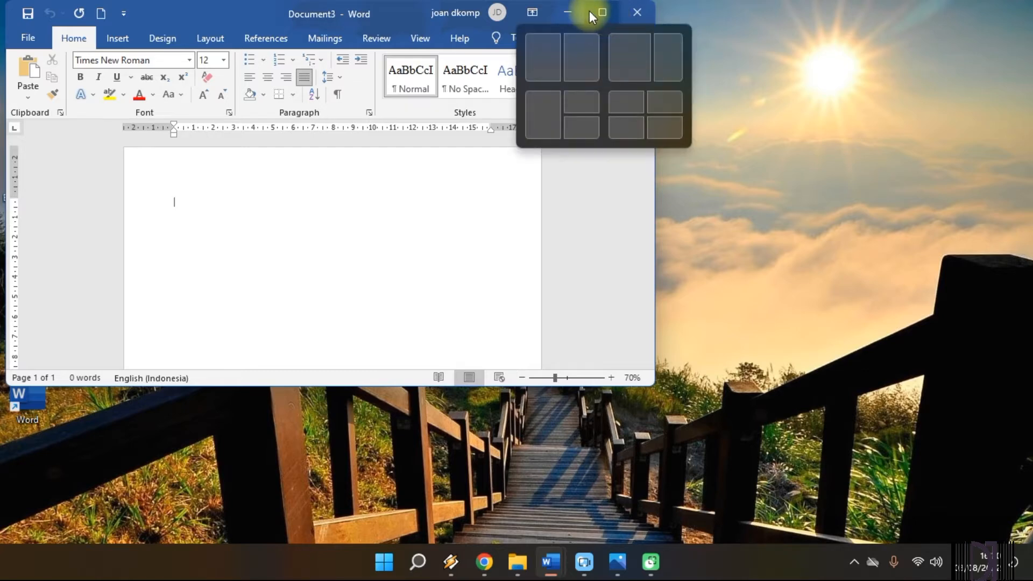
{"action": "left_click", "coordinate": [603, 15]}
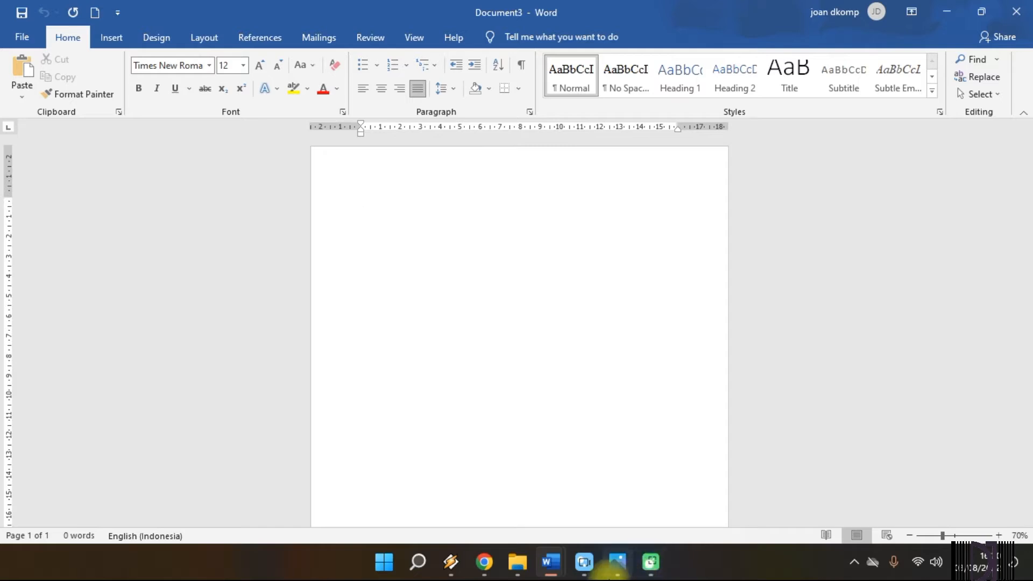
{"action": "mouse_move", "coordinate": [612, 577]}
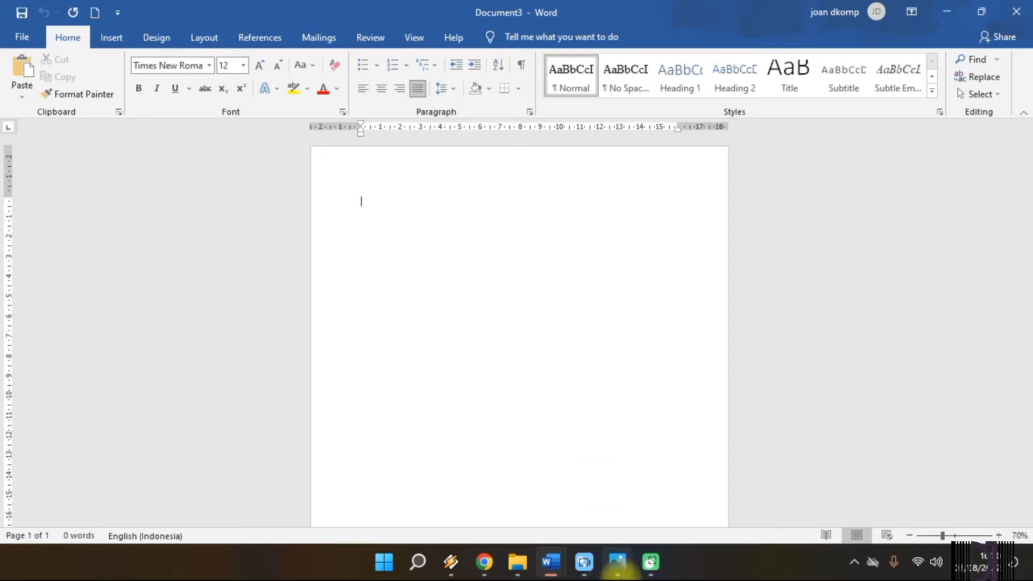
{"action": "left_click", "coordinate": [617, 565]}
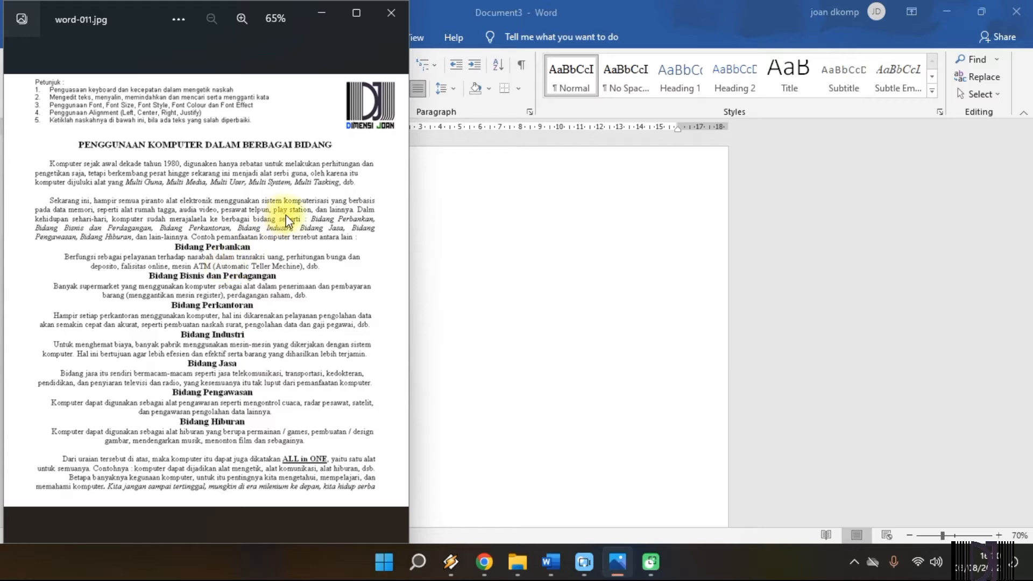
- Return to Word and arrange its window beside the reference image, stretched to the full height of the desktop
{"action": "left_click", "coordinate": [645, 329]}
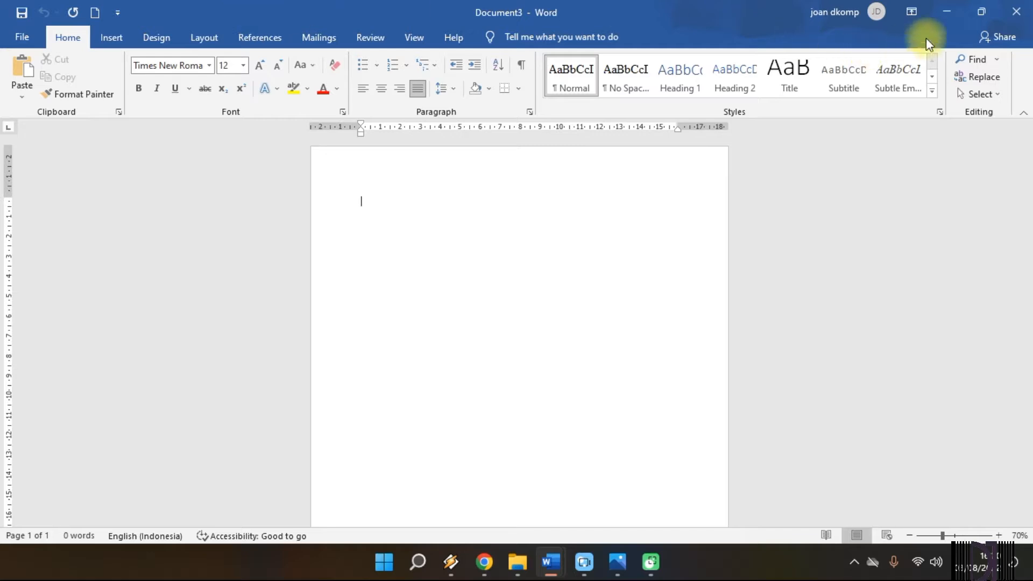
{"action": "left_click", "coordinate": [982, 12]}
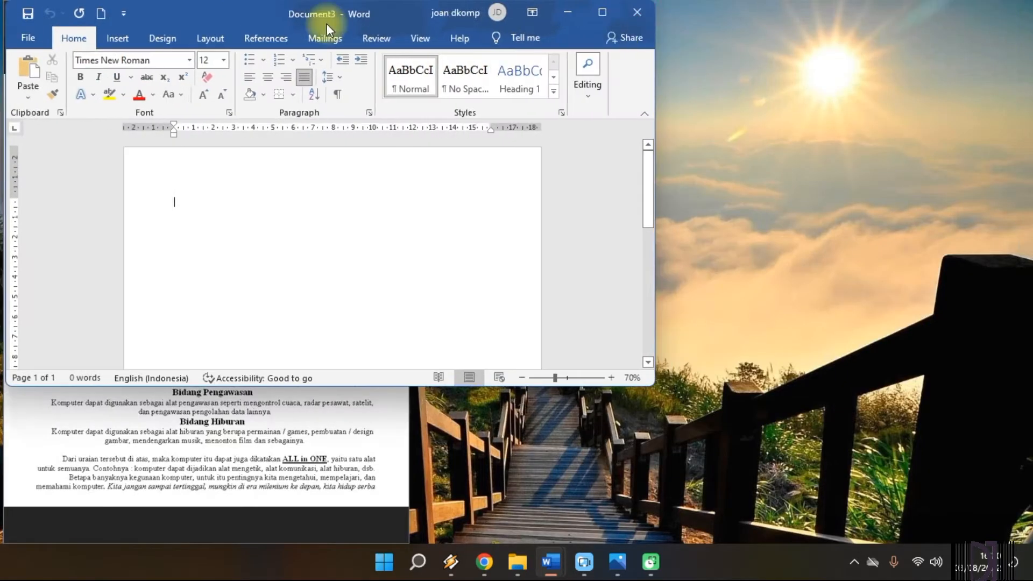
{"action": "left_click_drag", "start_coordinate": [272, 8], "coordinate": [652, 9]}
{"action": "left_click_drag", "start_coordinate": [386, 392], "coordinate": [397, 541]}
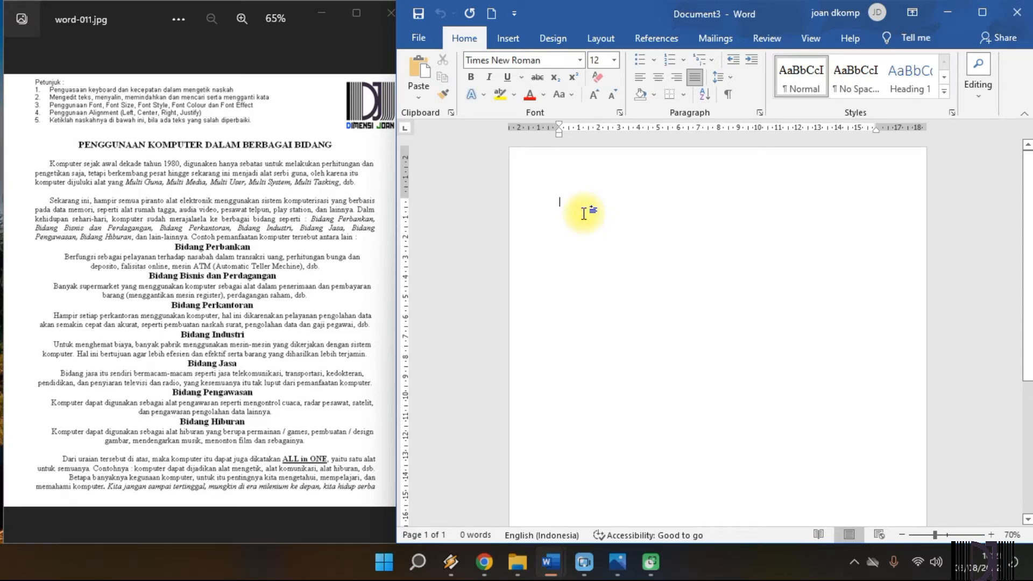
- Set up the page with portrait orientation and A4 210 x 297 mm paper
{"action": "double_click", "coordinate": [542, 126]}
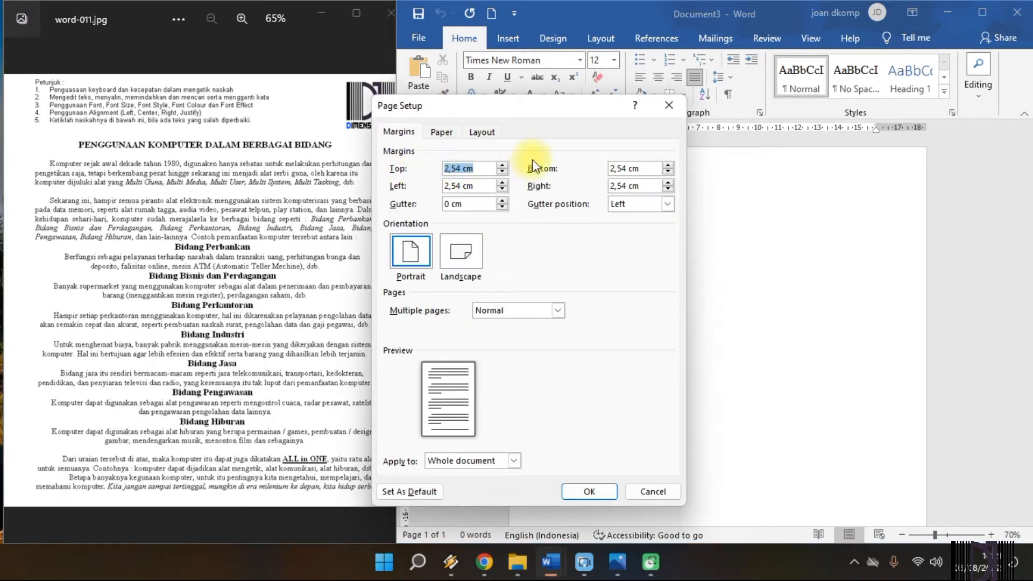
{"action": "left_click", "coordinate": [413, 260]}
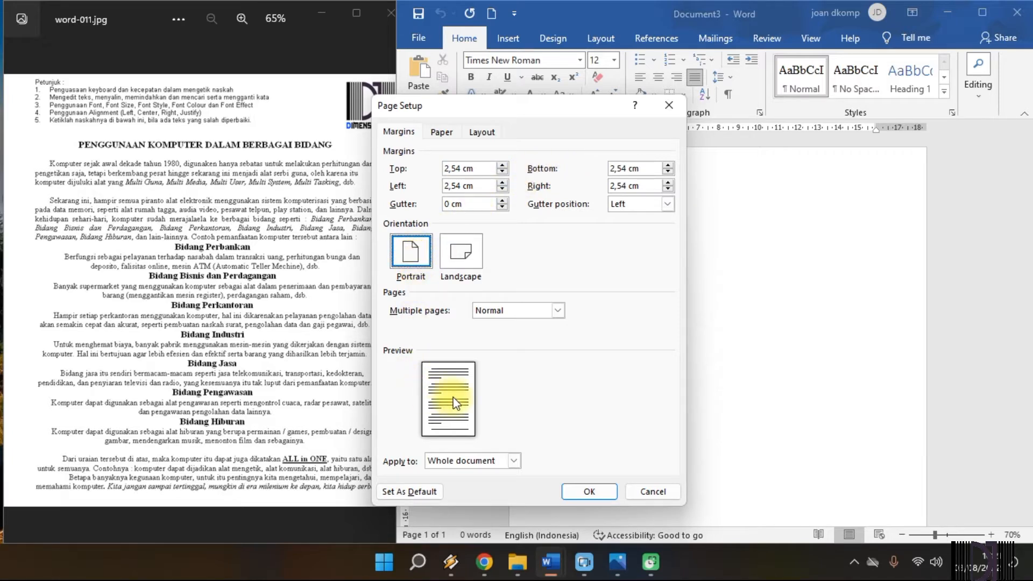
{"action": "left_click", "coordinate": [442, 133]}
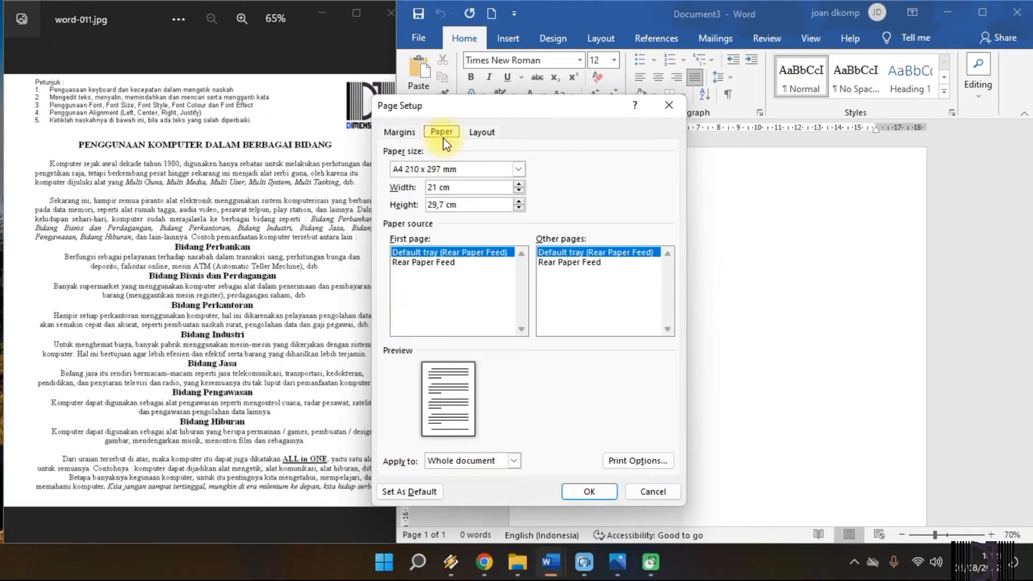
{"action": "left_click", "coordinate": [461, 169]}
{"action": "left_click", "coordinate": [444, 185]}
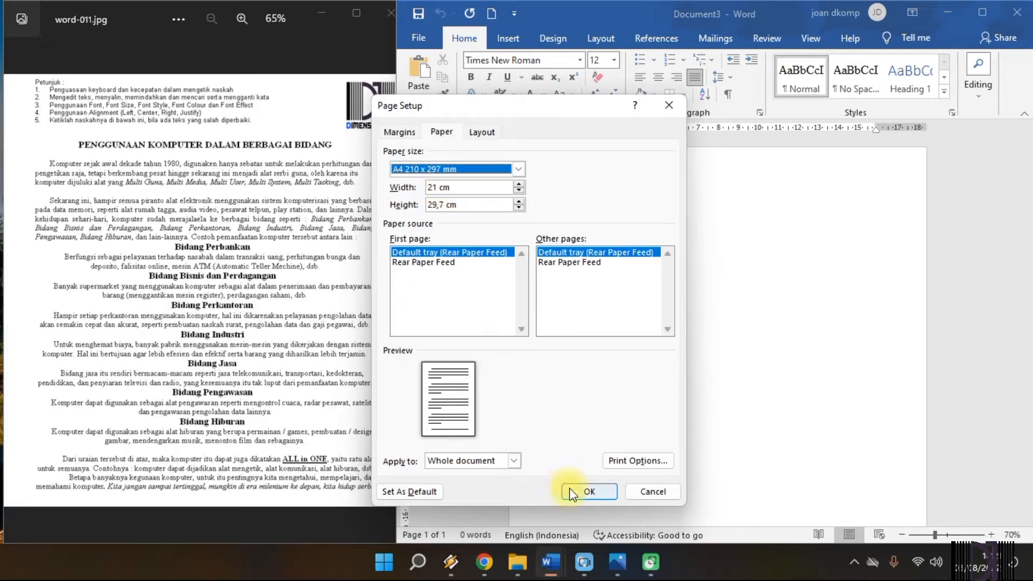
{"action": "left_click", "coordinate": [585, 493]}
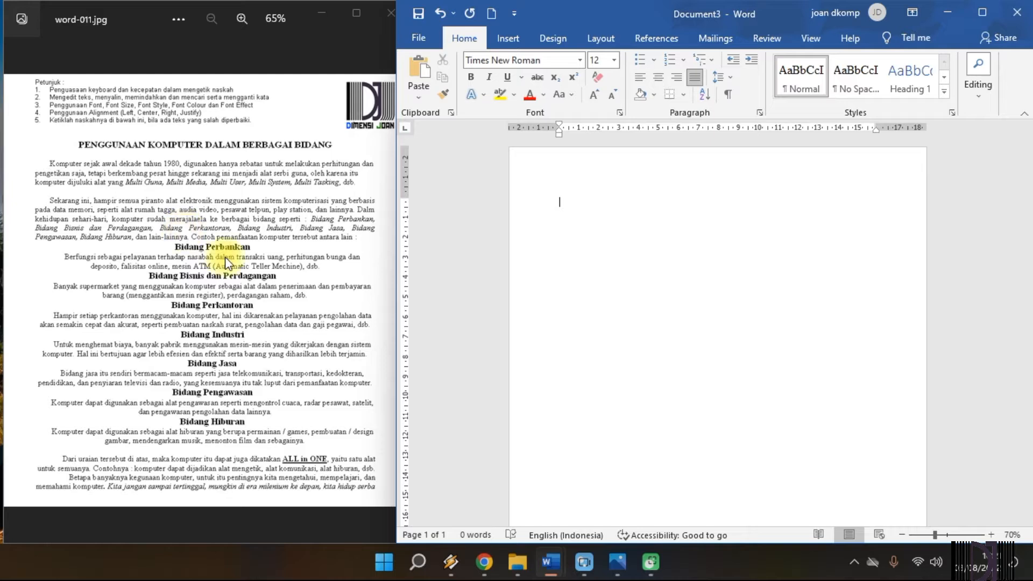
- Set the line spacing of the empty first paragraph to 1,0
{"action": "left_click", "coordinate": [557, 215]}
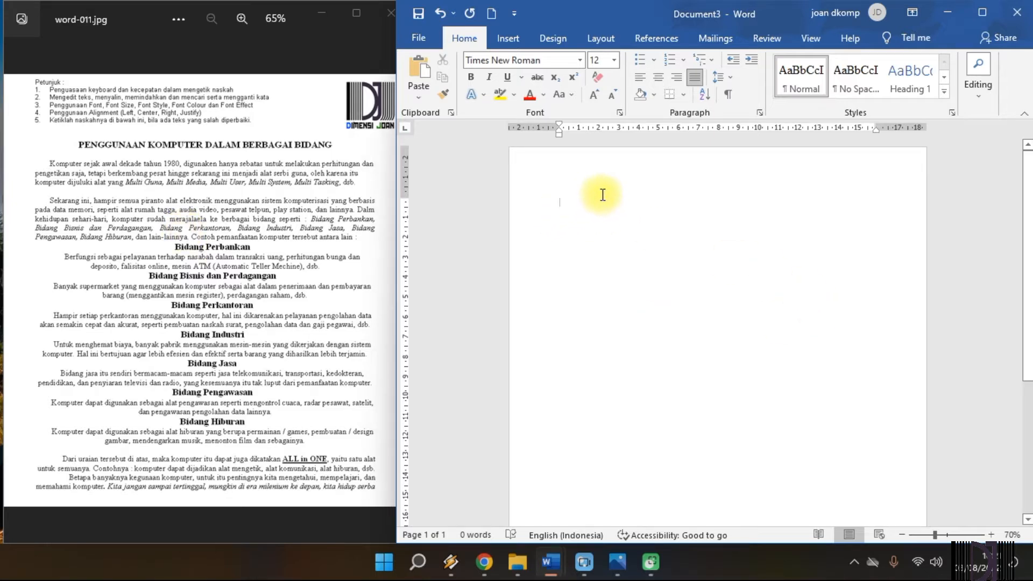
{"action": "left_click", "coordinate": [730, 78]}
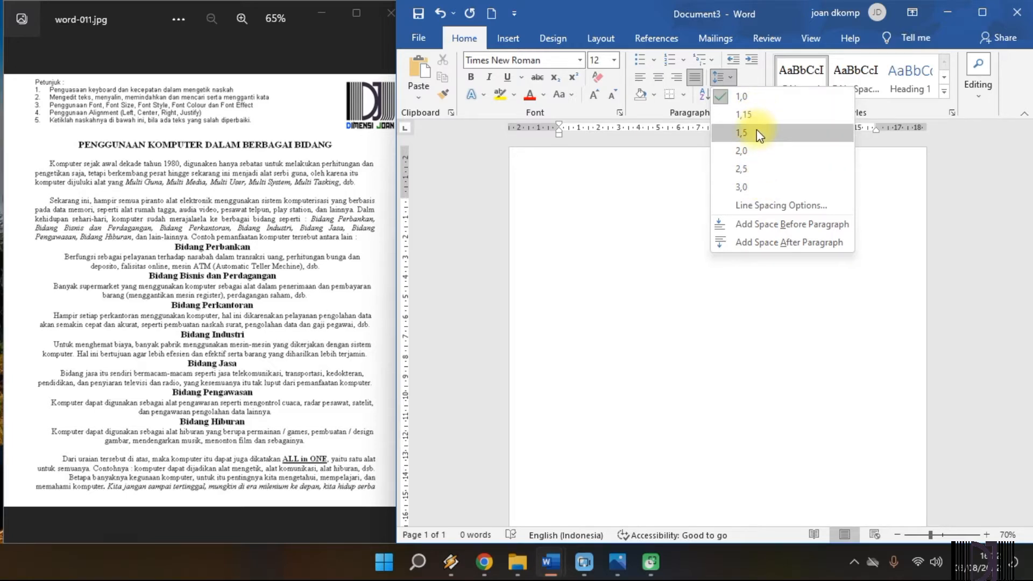
{"action": "left_click", "coordinate": [749, 102]}
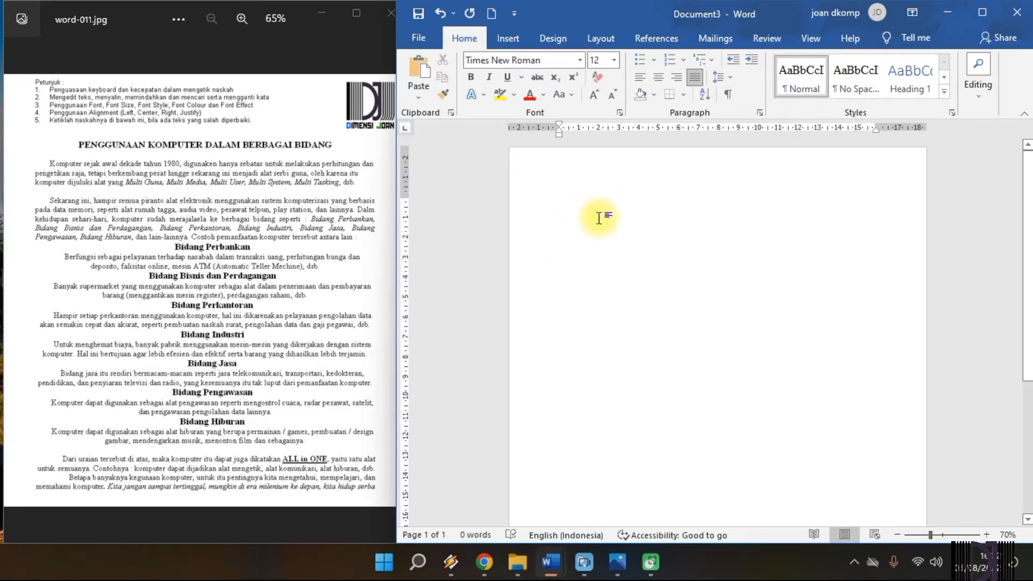
- Write the title "PENGGUNAAN KOMPUTER DALAM BERBAGAI BIDANG" on the first line, centered and in bold
{"action": "scroll", "coordinate": [597, 230], "scroll_direction": "up", "scroll_amount": 1}
{"action": "scroll", "coordinate": [597, 230], "scroll_direction": "up", "scroll_amount": 1}
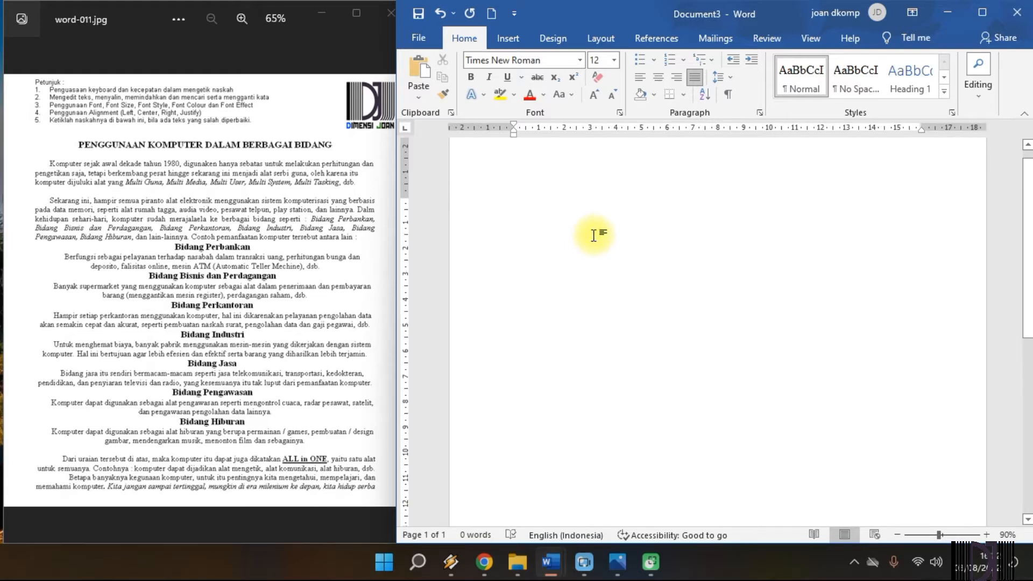
{"action": "left_click", "coordinate": [564, 223]}
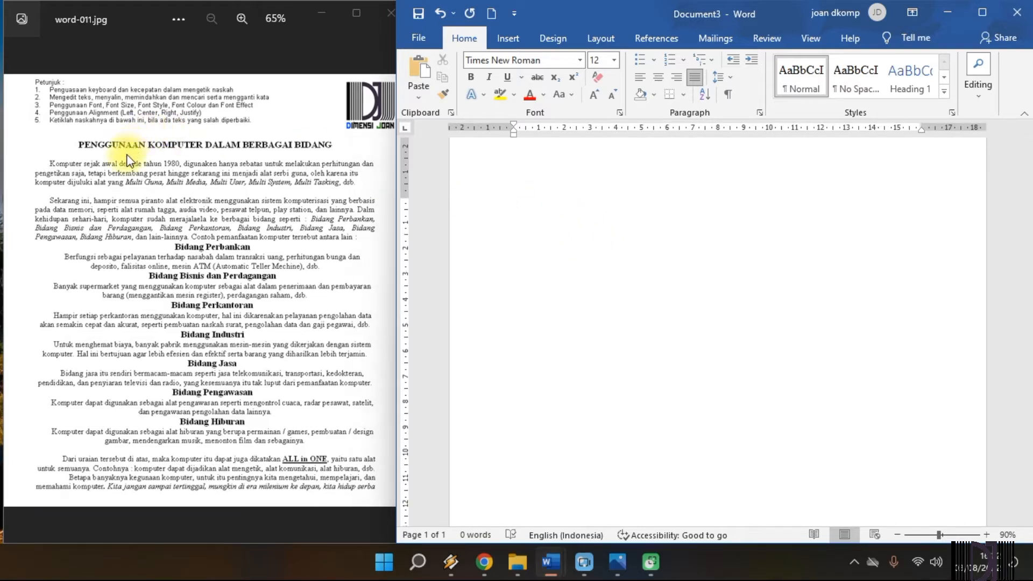
{"action": "left_click", "coordinate": [138, 213]}
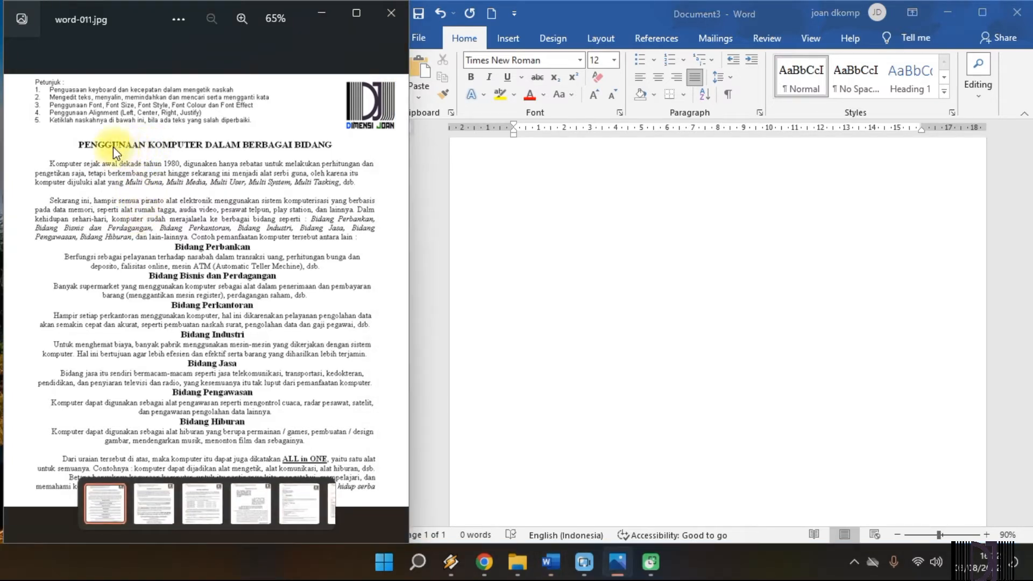
{"action": "left_click", "coordinate": [464, 182]}
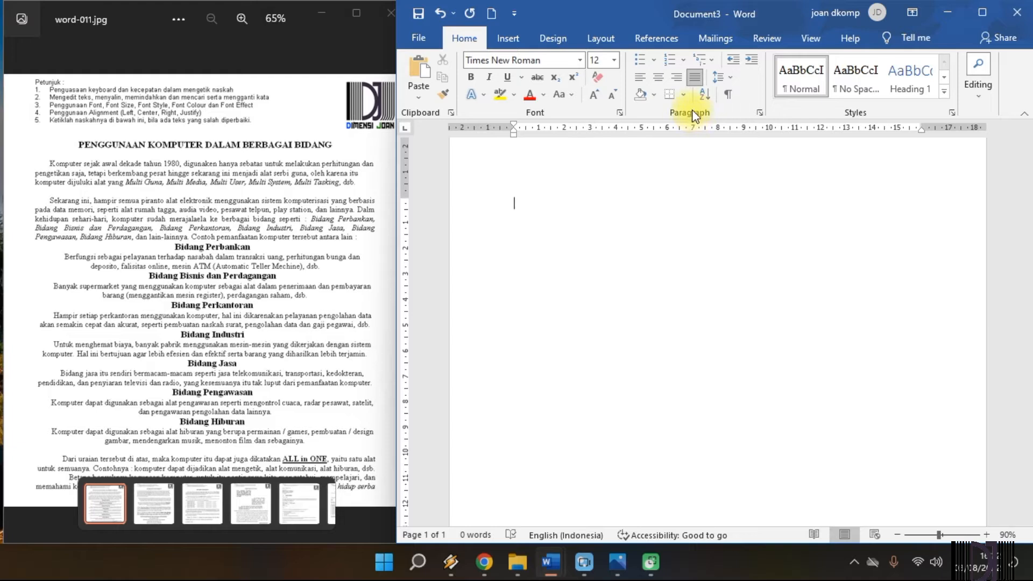
{"action": "left_click", "coordinate": [657, 79]}
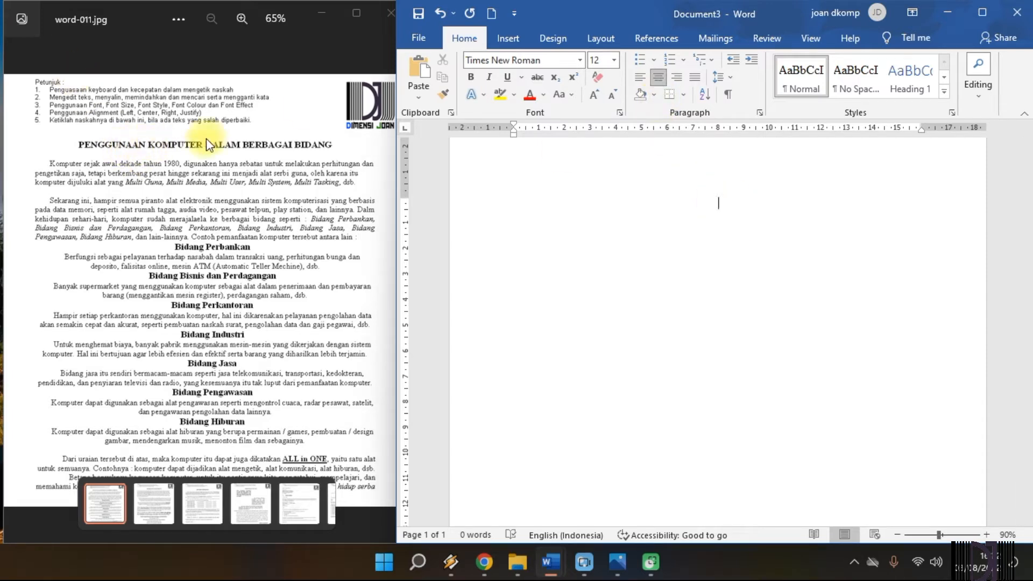
{"action": "left_click", "coordinate": [472, 78]}
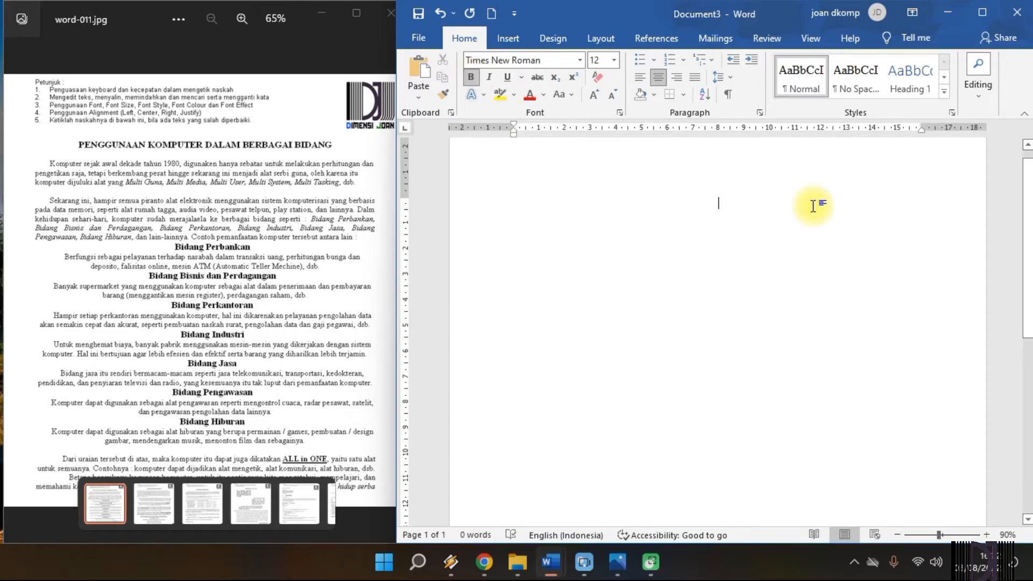
{"action": "type", "text": "PENGG"}
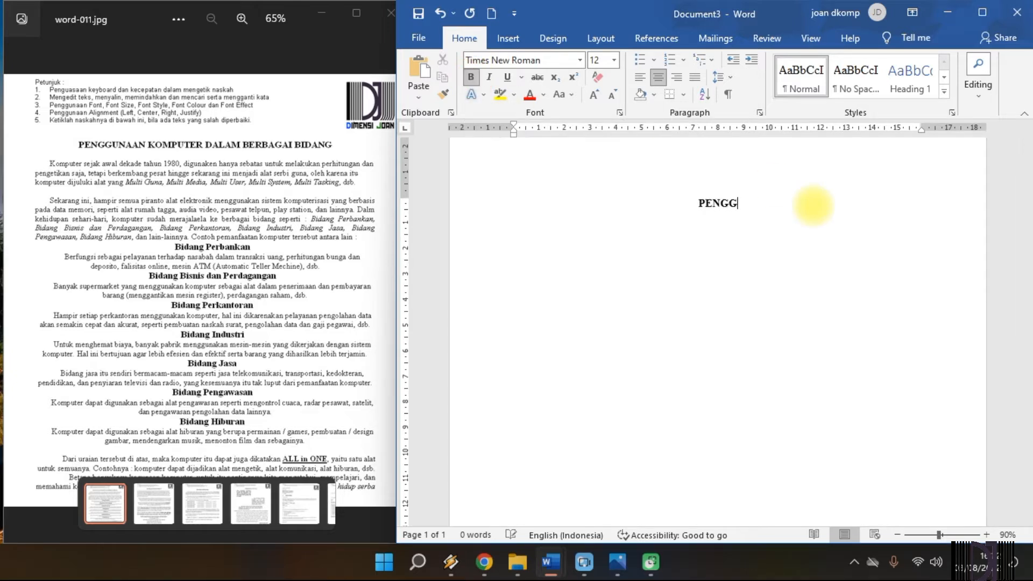
{"action": "type", "text": "UNAAN KOMPUTER"}
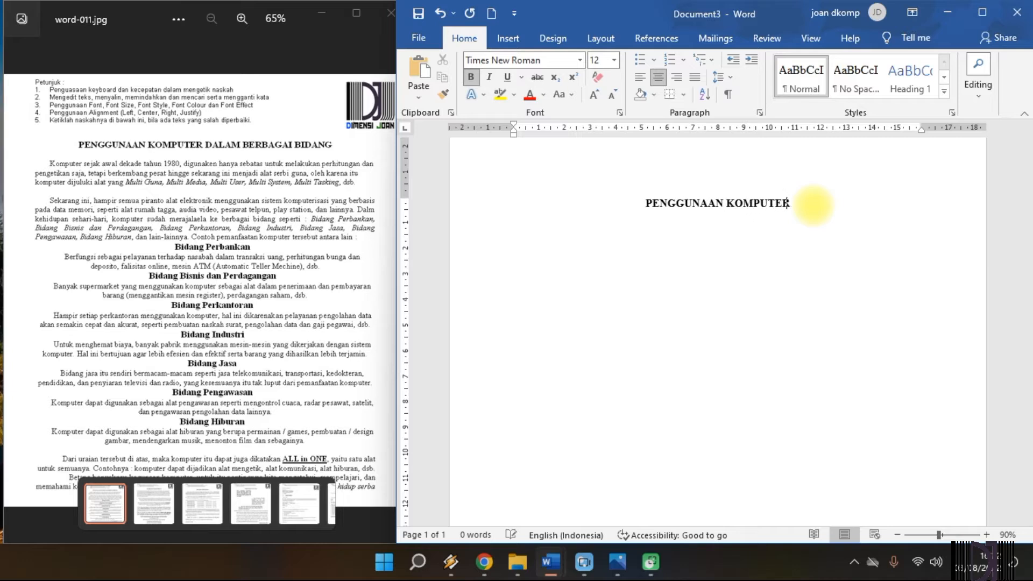
{"action": "type", "text": " DALAM BERBAG"}
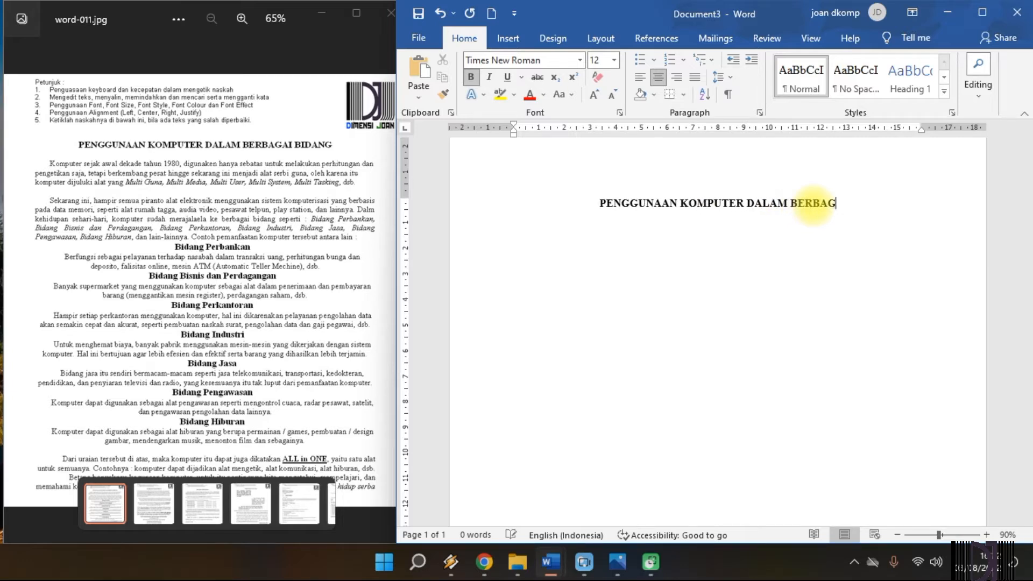
{"action": "type", "text": "AI BIDANG"}
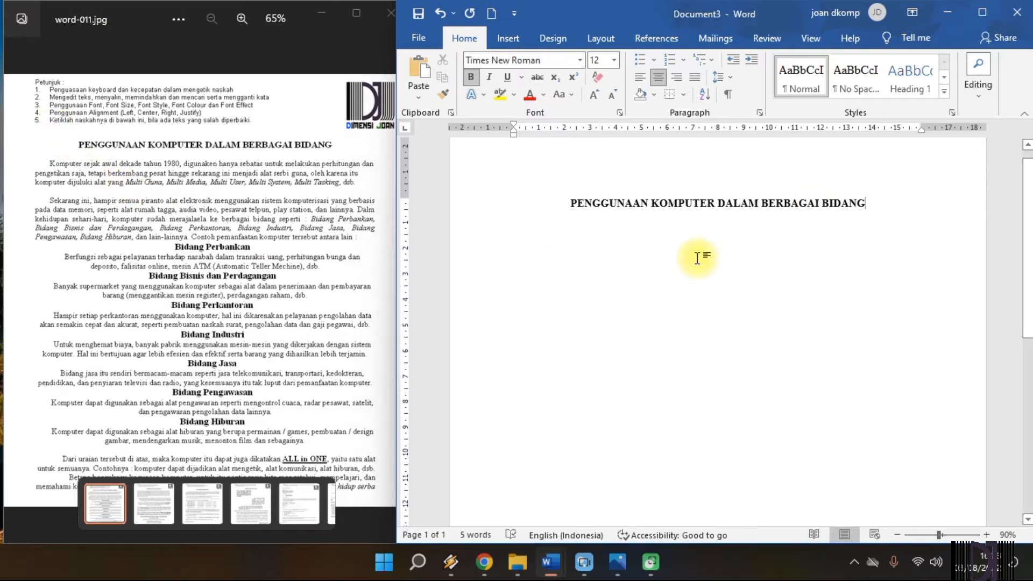
- Start a left-aligned paragraph below the title with the word "Komputer" and remove the bold formatting from it
{"action": "key", "text": "Return"}
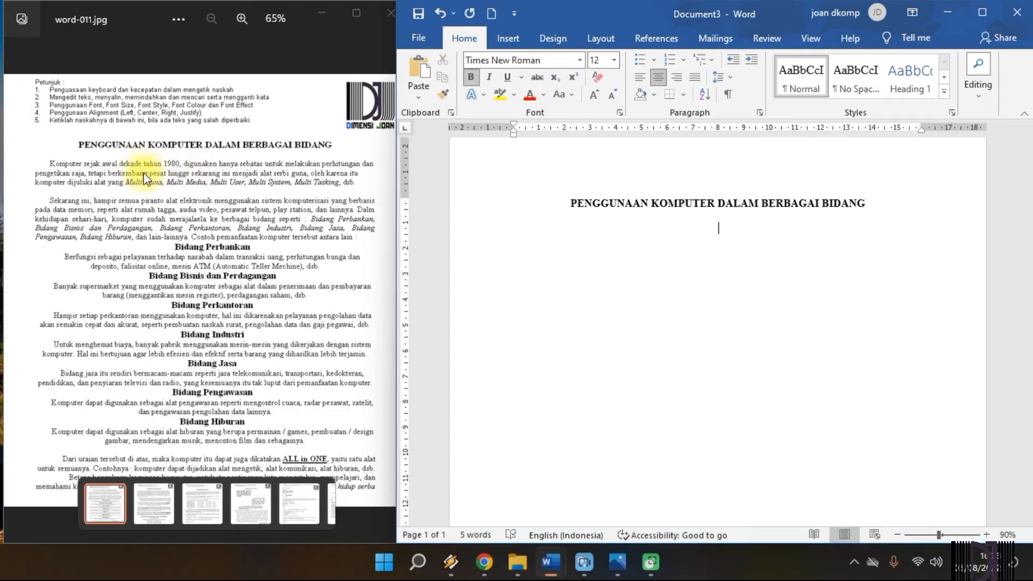
{"action": "left_click", "coordinate": [641, 77]}
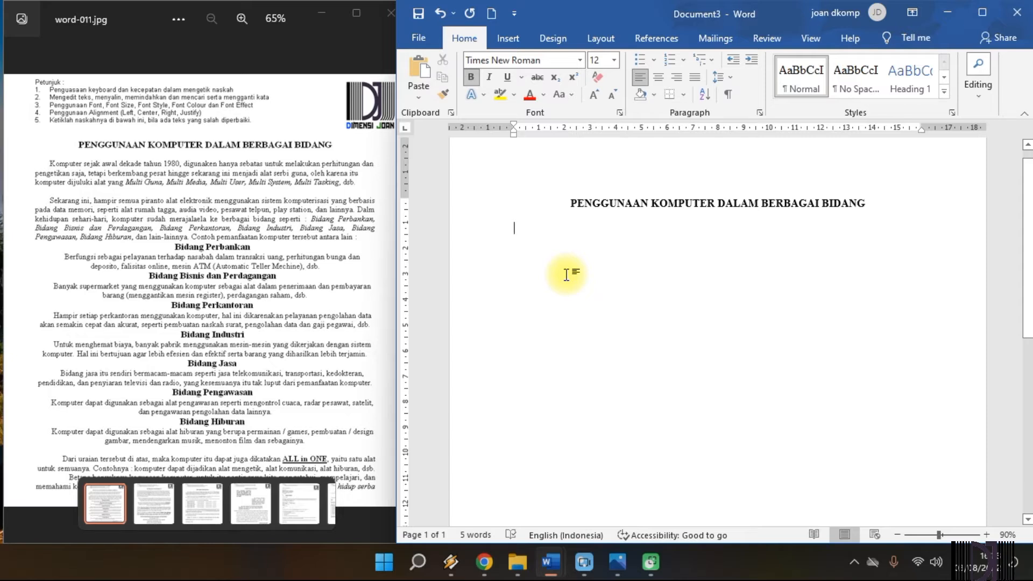
{"action": "type", "text": "Komputer"}
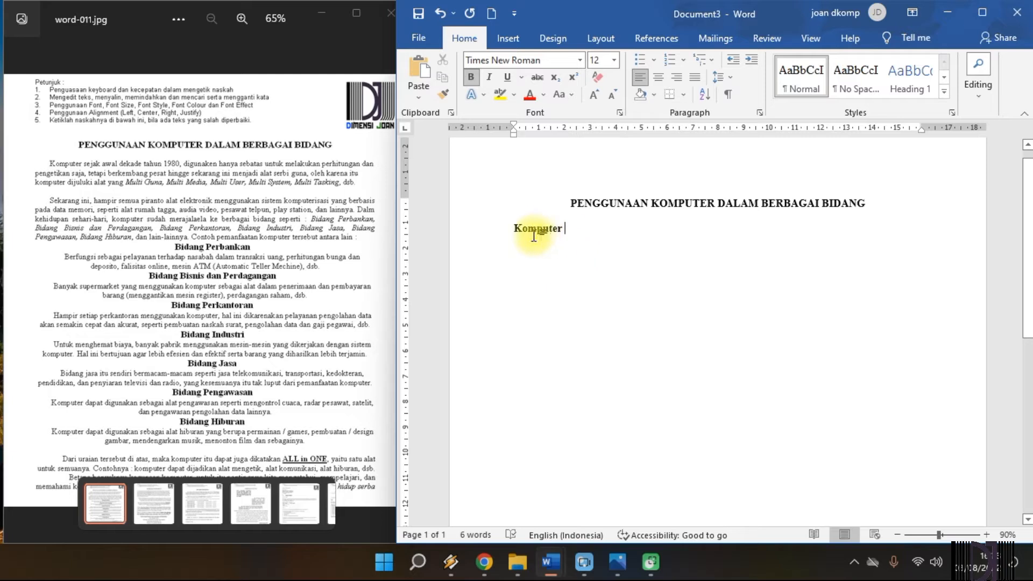
{"action": "left_click", "coordinate": [488, 237]}
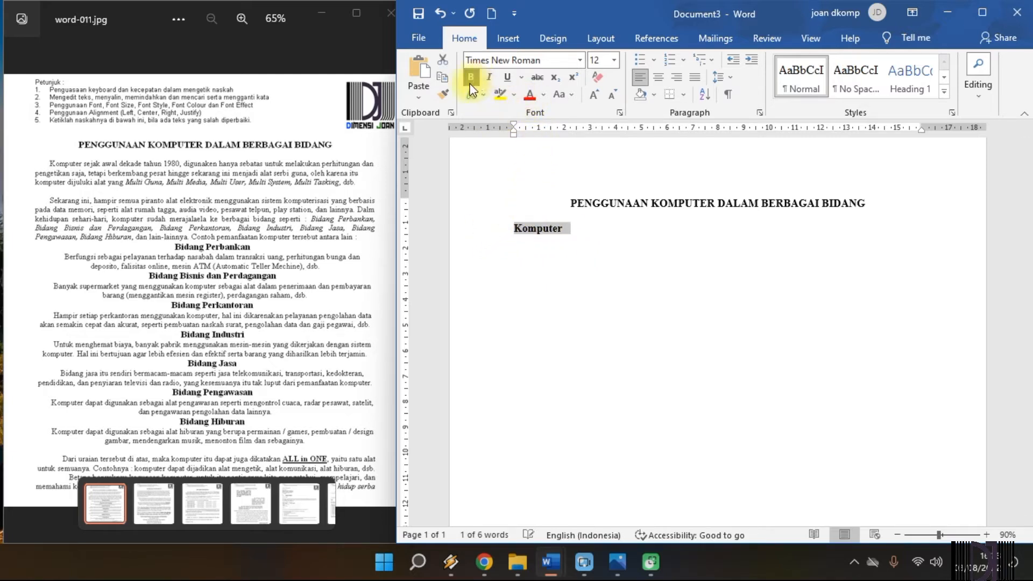
{"action": "left_click", "coordinate": [562, 233]}
{"action": "left_click_drag", "start_coordinate": [514, 230], "coordinate": [562, 230]}
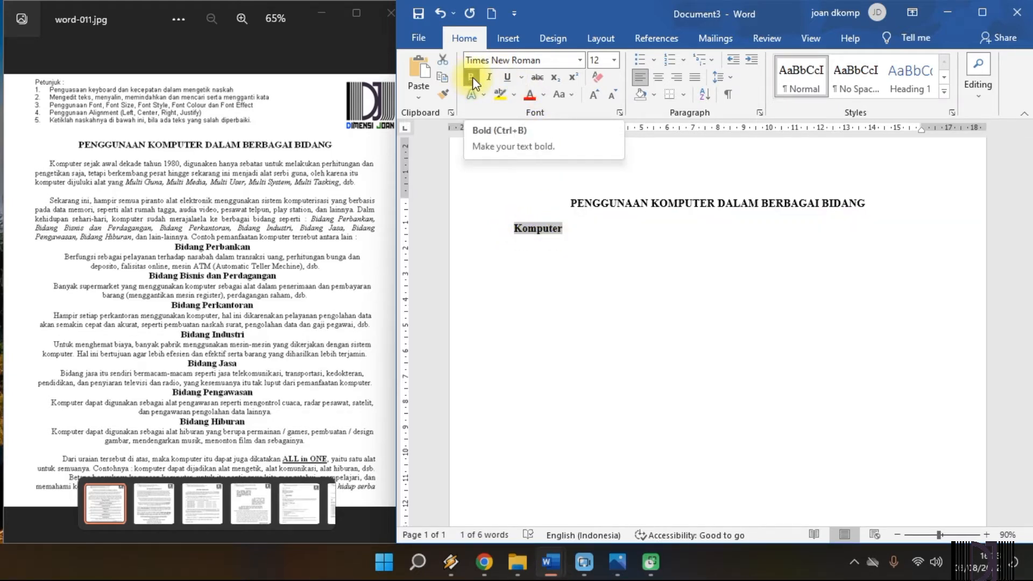
{"action": "left_click", "coordinate": [472, 76]}
{"action": "left_click", "coordinate": [575, 223]}
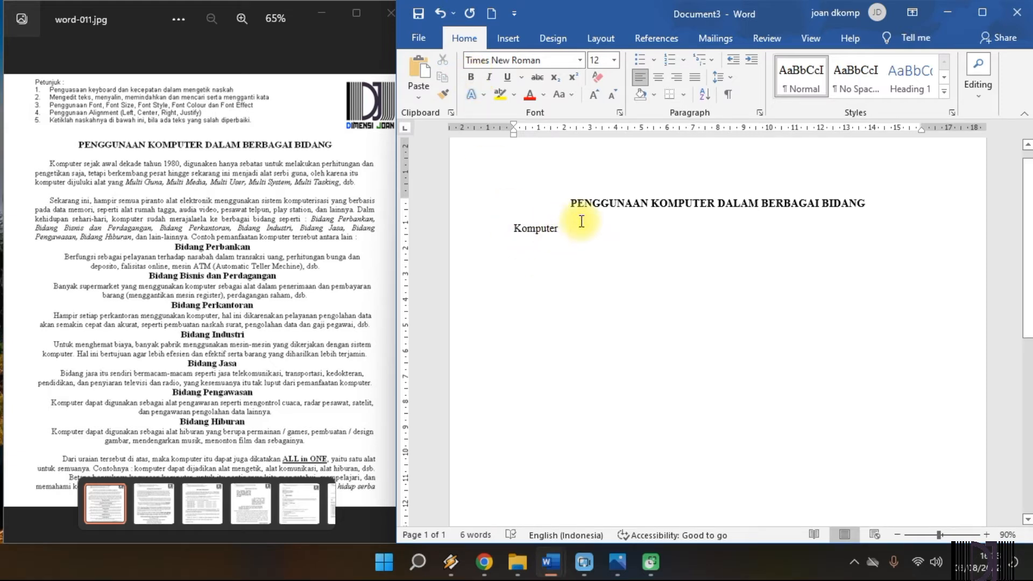
- Continue the paragraph with "sejak awal dekade tahun 1980, digunakan hanya sebatas untuk melakukan perhitungan dan pengetikan saja, tetapi"
{"action": "type", "text": "sejak"}
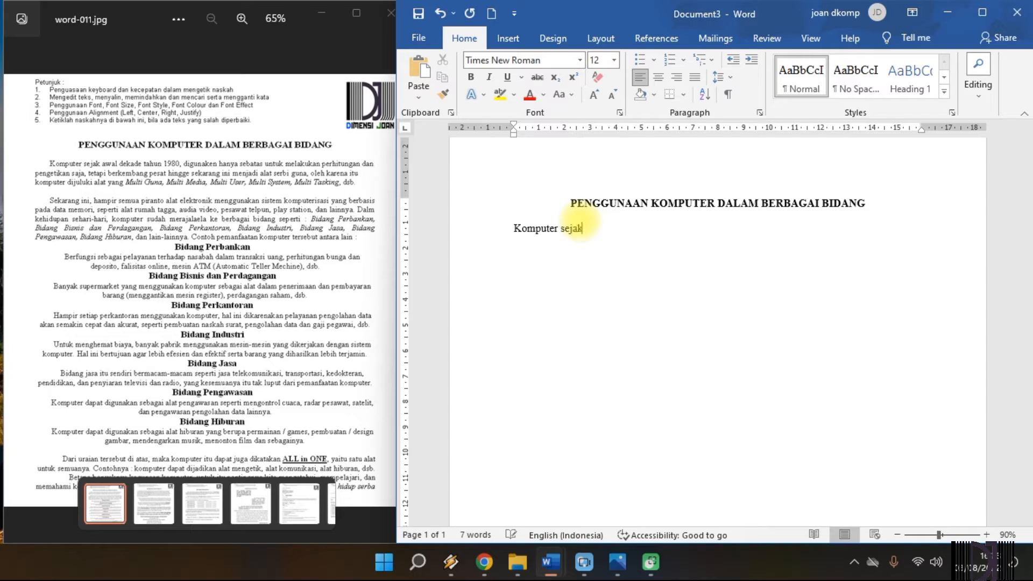
{"action": "type", "text": " awal dekade tahun 19"}
{"action": "type", "text": "80"}
{"action": "type", "text": ", digunakan h"}
{"action": "type", "text": "anya sebatas un"}
{"action": "type", "text": "tuk melakukan perh"}
{"action": "type", "text": "itungan d"}
{"action": "type", "text": "an pengetik"}
{"action": "type", "text": "an saja, tetapi b"}
- Continue the first paragraph with "berkembang pesat hingga sekarang ini menjadi alat serba guna,"
{"action": "type", "text": "erkembang pesa"}
{"action": "type", "text": "t hingga sekarang"}
{"action": "type", "text": " ini menjadi a"}
{"action": "type", "text": "lat "}
{"action": "type", "text": "serb"}
{"action": "type", "text": "a guna, o"}
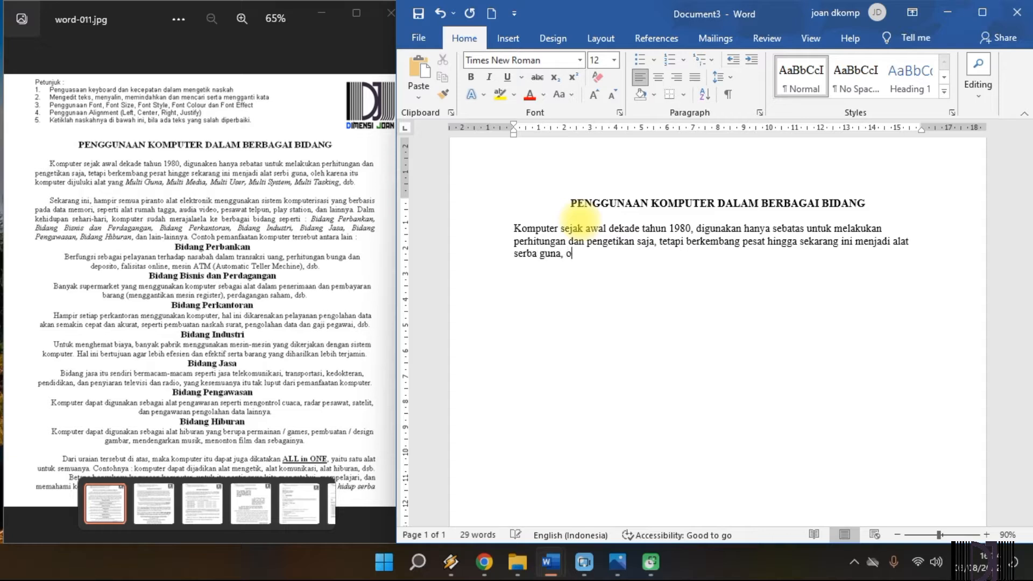
- Continue the first paragraph with "oleh karena itu komputer dijuluki alat yang Multi Guna, Multi Media, Multi User,"
{"action": "type", "text": "leh karena itu komputer diul"}
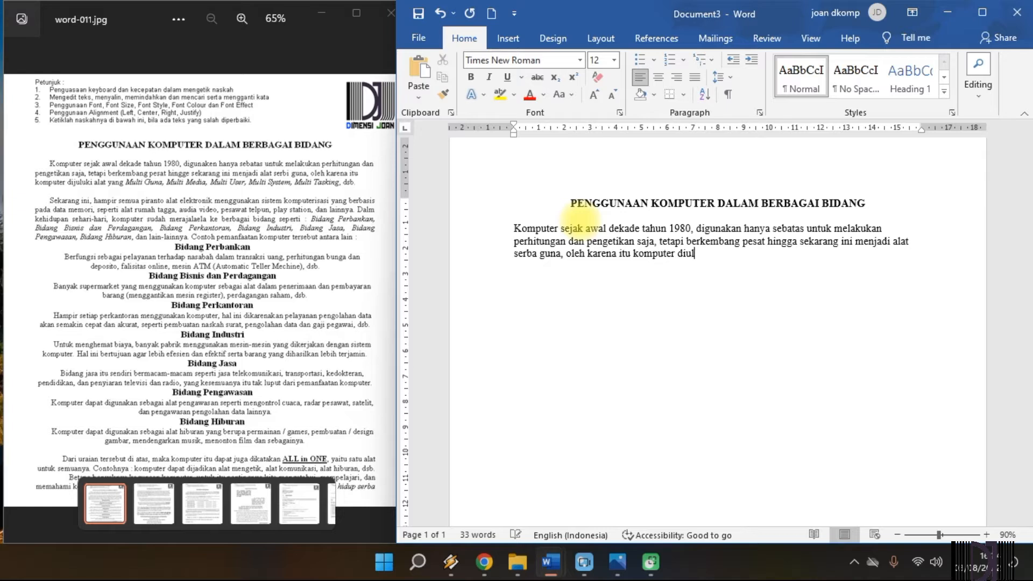
{"action": "key", "text": "BackSpace"}
{"action": "key", "text": "BackSpace"}
{"action": "type", "text": "juluki alat yang Multi "}
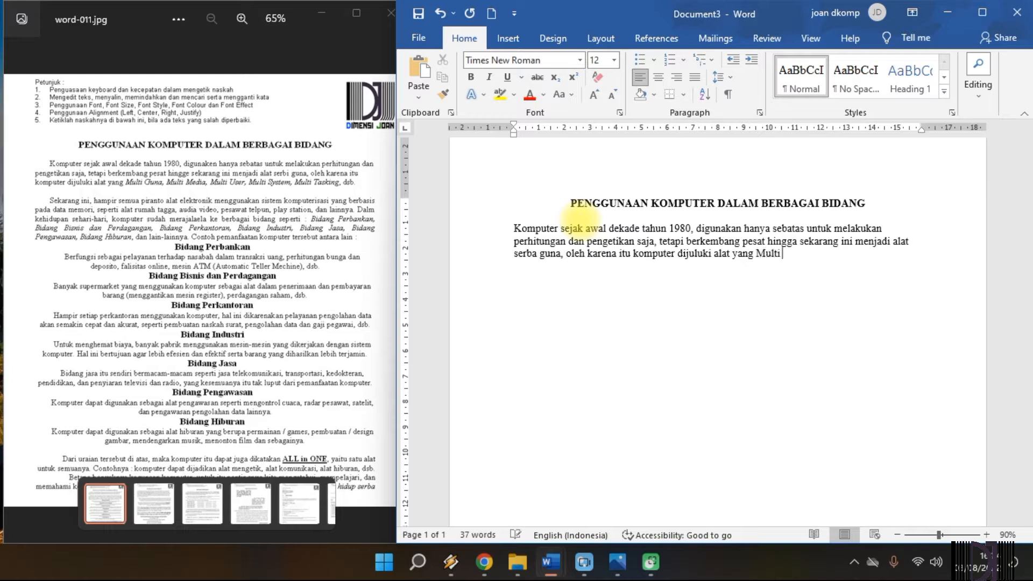
{"action": "type", "text": "Guna, Multi Media,"}
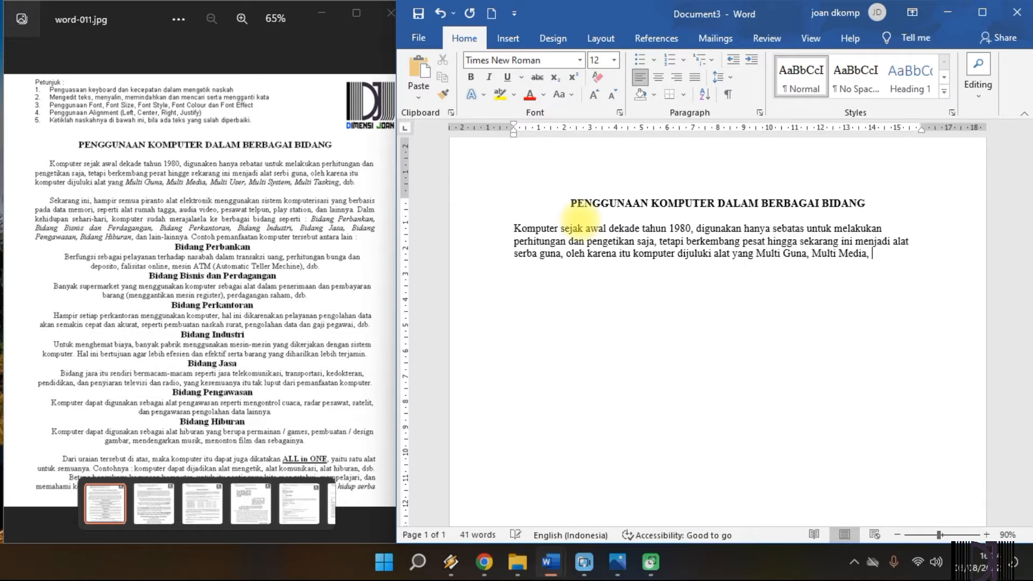
{"action": "type", "text": " Multi User, Mult"}
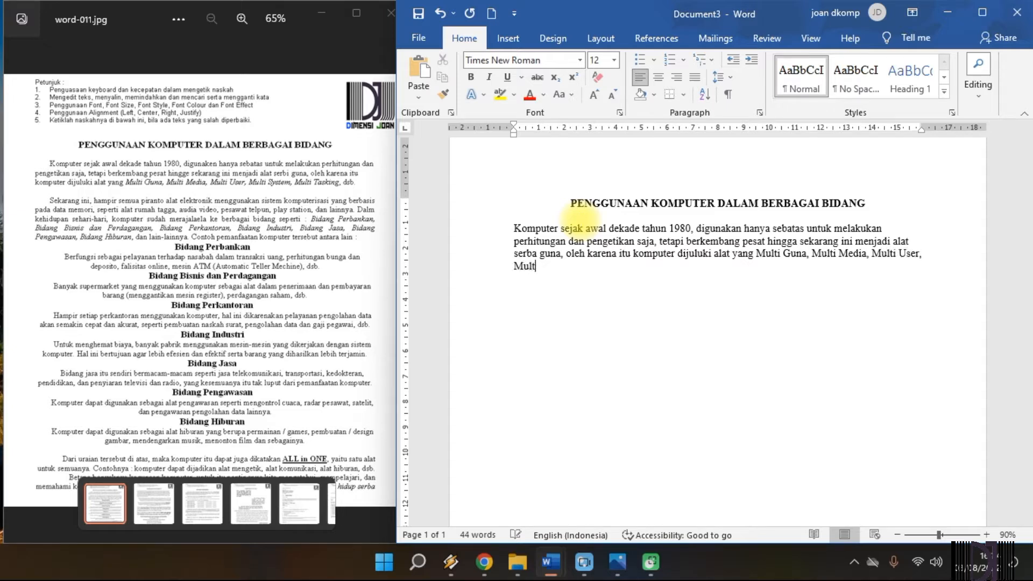
- Finish the first paragraph with "Multi System, Multi Tasking, dsb."
{"action": "type", "text": "y Sistem"}
{"action": "key", "text": "BackSpace"}
{"action": "key", "text": "BackSpace"}
{"action": "key", "text": "BackSpace"}
{"action": "key", "text": "BackSpace"}
{"action": "key", "text": "BackSpace"}
{"action": "key", "text": "BackSpace"}
{"action": "key", "text": "BackSpace"}
{"action": "key", "text": "BackSpace"}
{"action": "type", "text": "i System, Multi Tasking, dsb."}
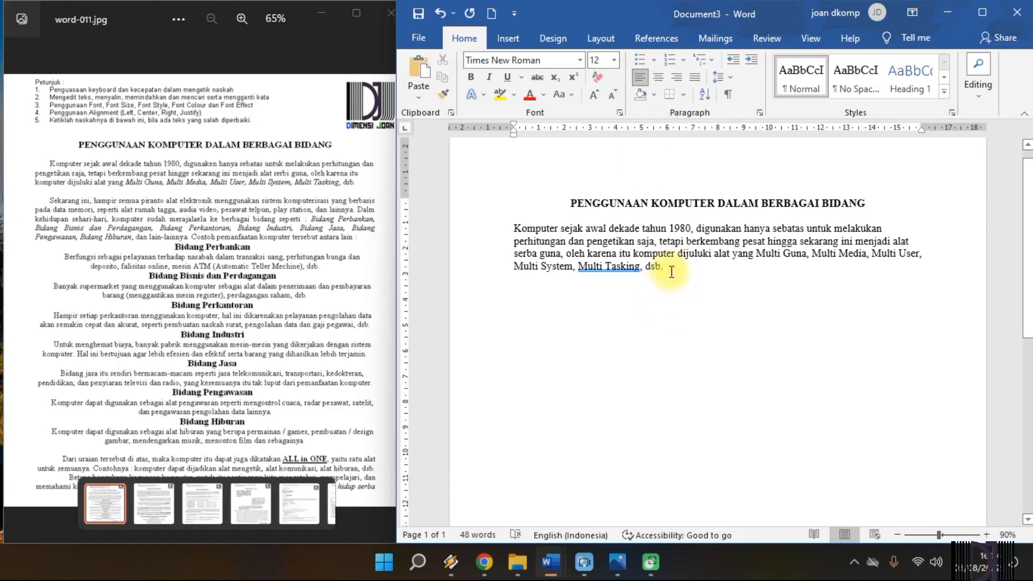
- Start a second paragraph below the first one and set its alignment to justified
{"action": "key", "text": "Return"}
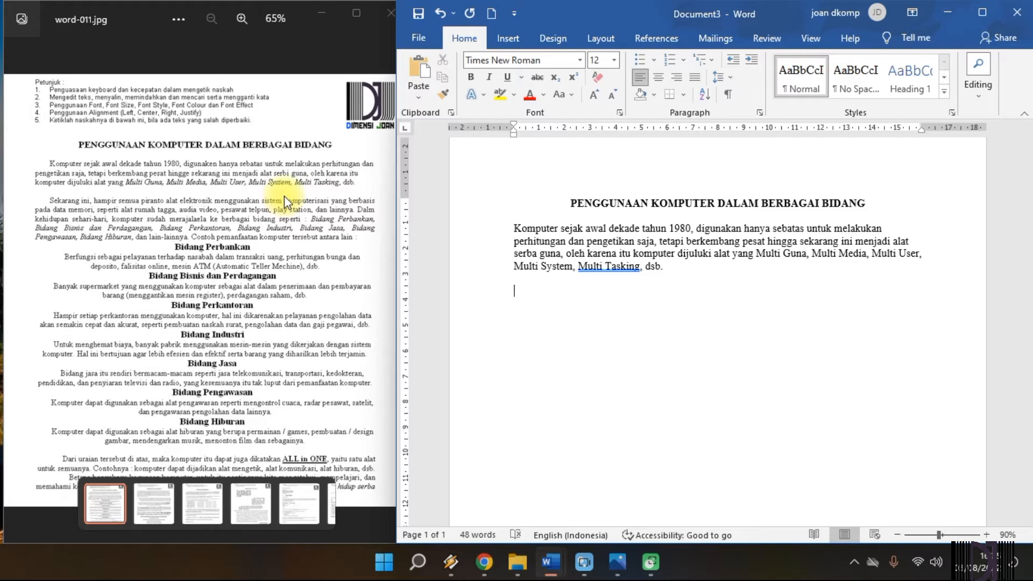
{"action": "left_click", "coordinate": [518, 293]}
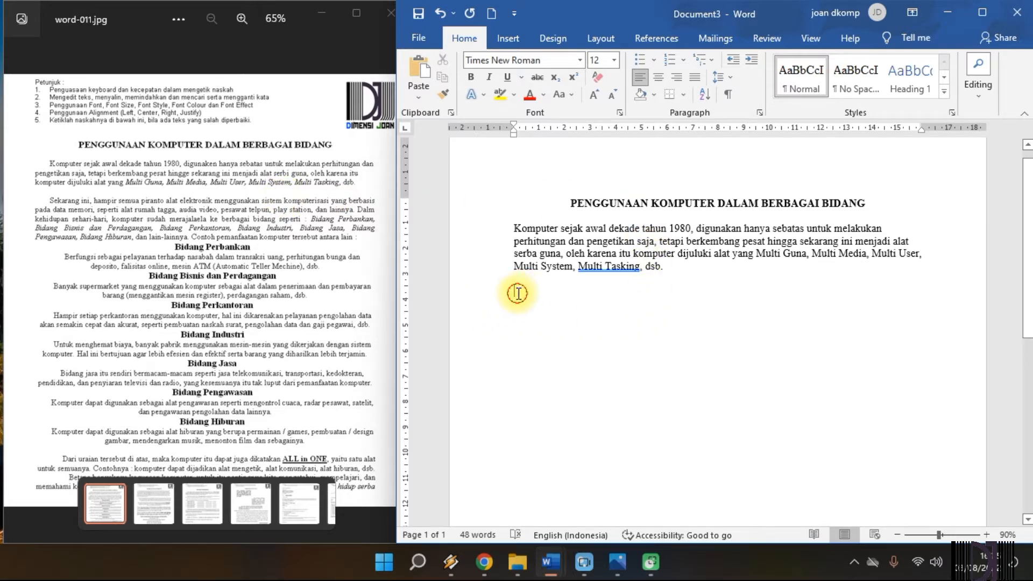
{"action": "left_click", "coordinate": [694, 79]}
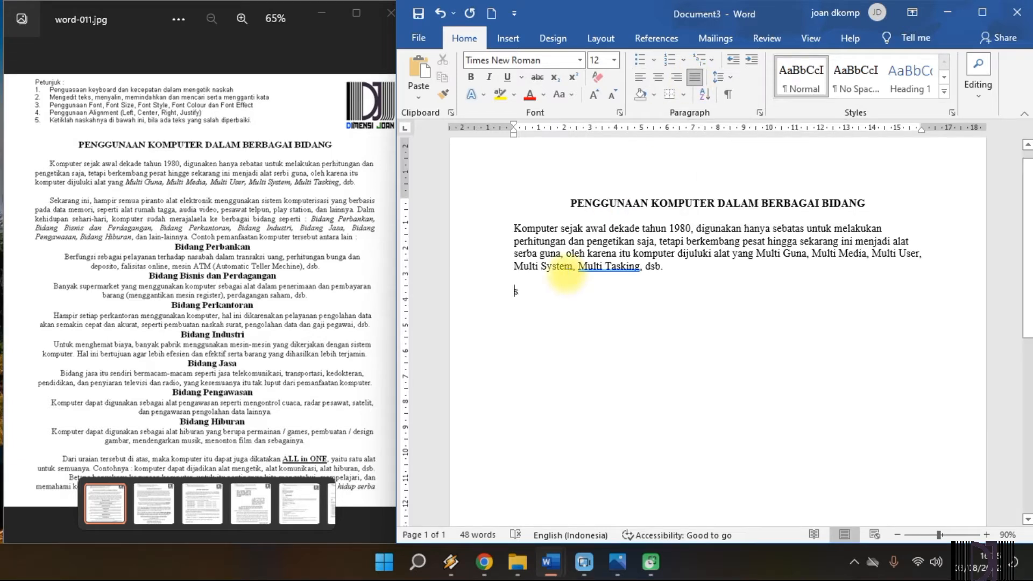
- Write "Sekarang ini, hampir semua piranti alat elektronik menggunakan" at the start of the second paragraph
{"action": "type", "text": "sekr"}
{"action": "key", "text": "BackSpace"}
{"action": "type", "text": "arang ini, hampir se"}
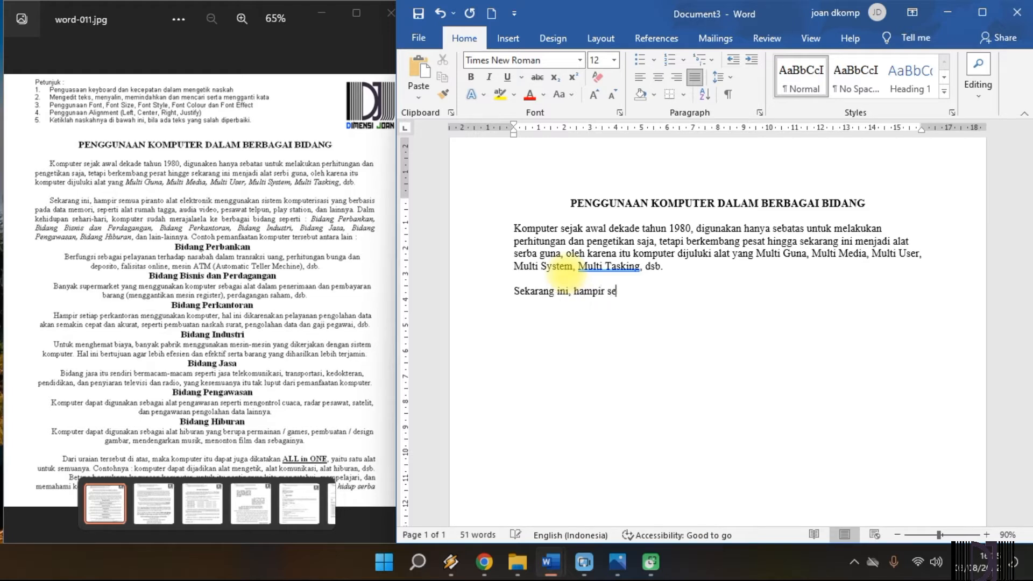
{"action": "type", "text": "mua piranti alat elekt"}
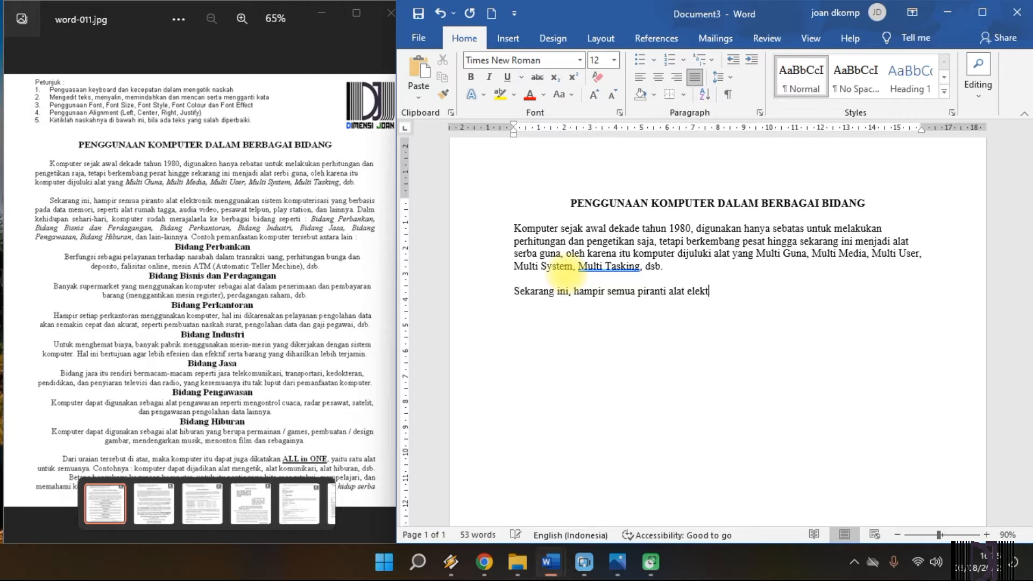
{"action": "type", "text": "roik menggunakan"}
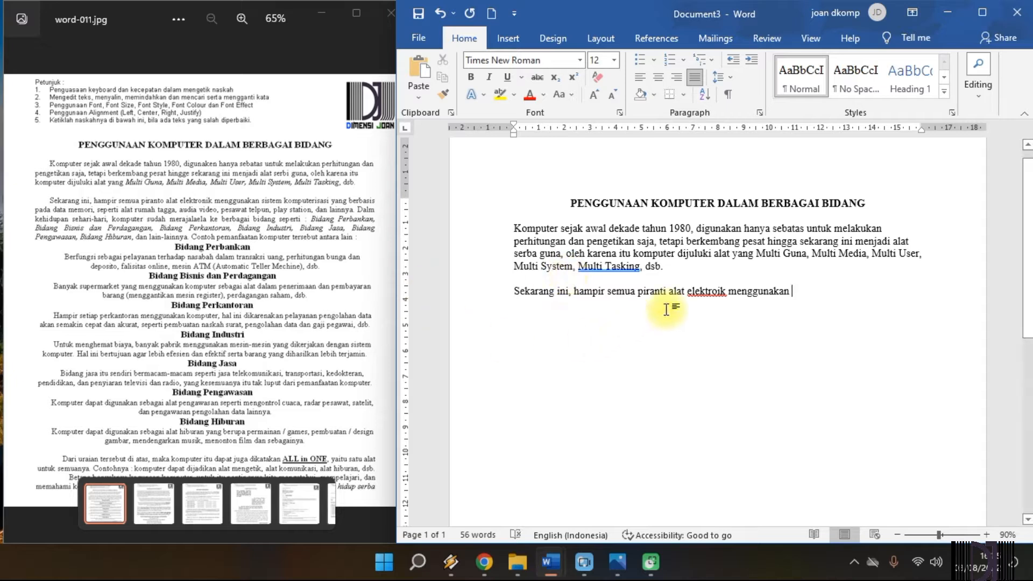
{"action": "left_click", "coordinate": [719, 291]}
{"action": "type", "text": "n"}
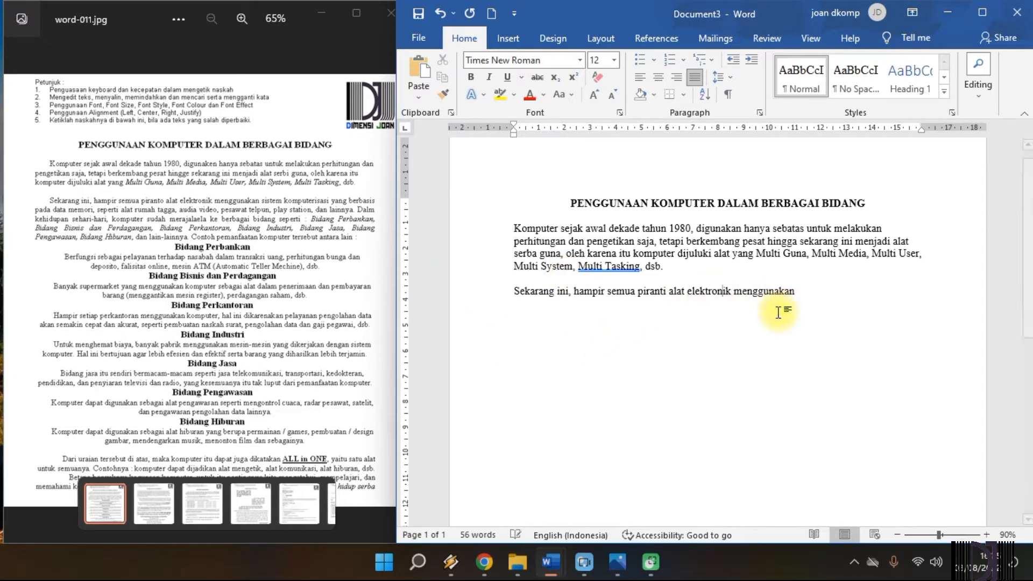
{"action": "left_click", "coordinate": [813, 291]}
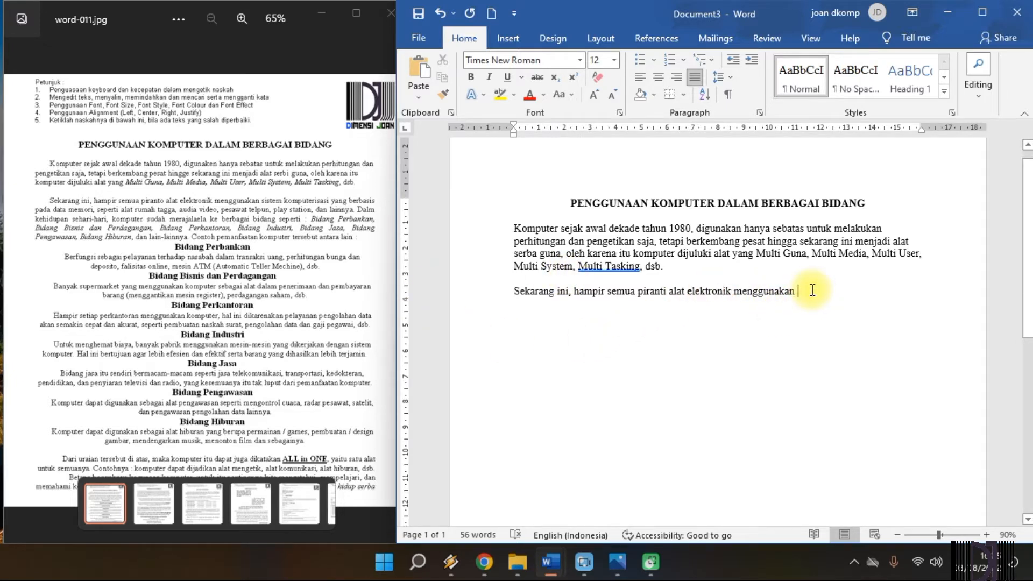
- Continue the second paragraph with "menggunakan sistem komputerisasi yang berbasis pada data memori, seperti alat rumah tangga, audio video"
{"action": "type", "text": "menggunakan sistem kompu"}
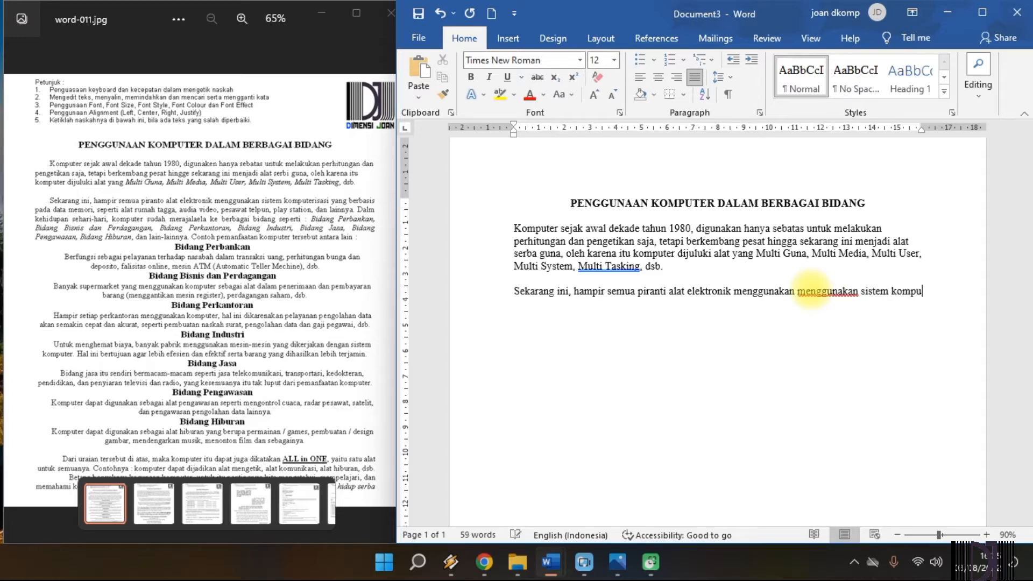
{"action": "type", "text": "terisasi"}
{"action": "type", "text": "ang berba"}
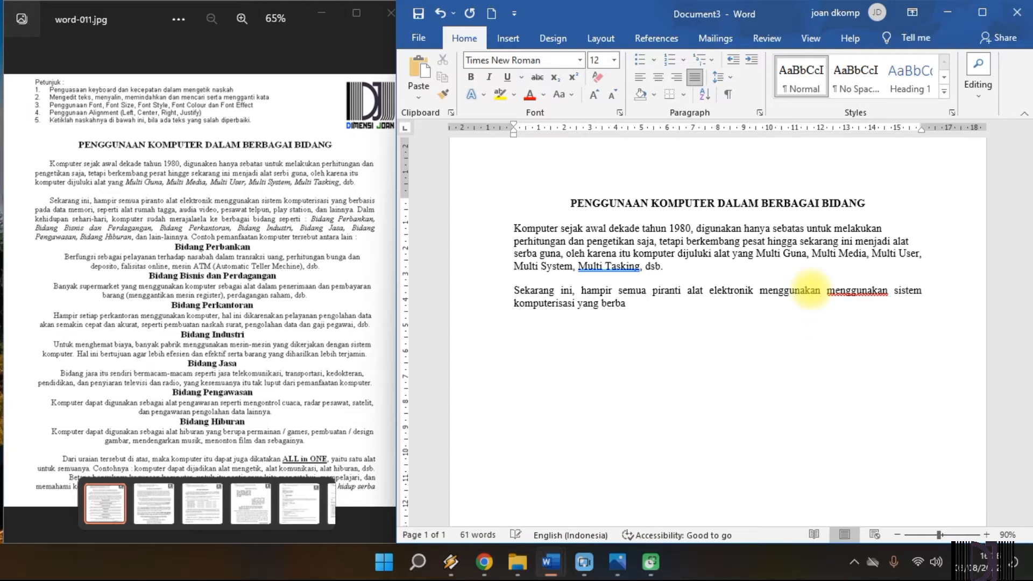
{"action": "type", "text": "sis pada data memori, seperti alat rumah tan"}
{"action": "key", "text": "BackSpace"}
{"action": "type", "text": "angga, audio v"}
{"action": "key", "text": "BackSpace"}
{"action": "key", "text": "BackSpace"}
{"action": "type", "text": "o video"}
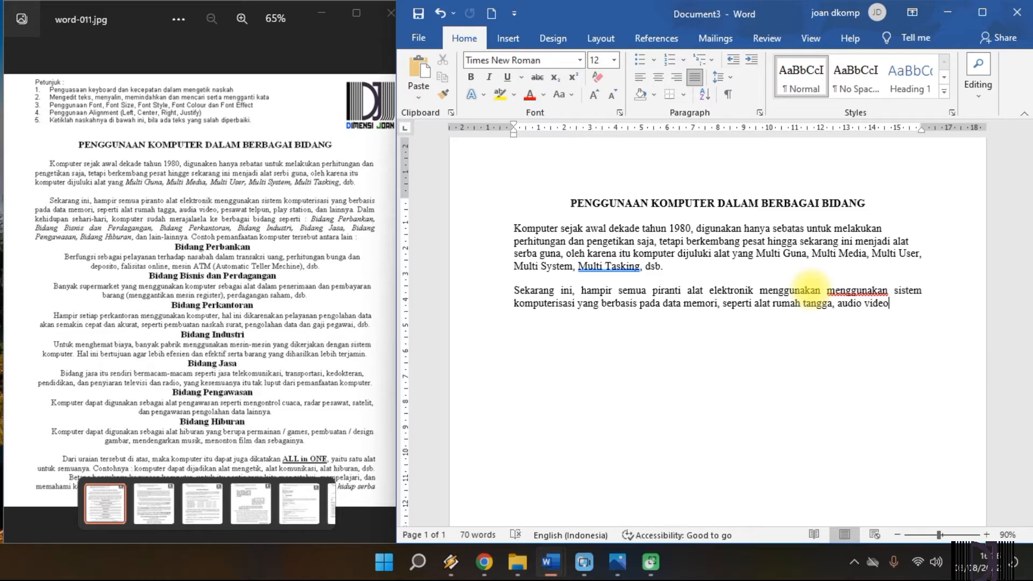
- Extend the list of devices in the second paragraph with "pesawat telepon, play station"
{"action": "type", "text": "pesaswa"}
{"action": "key", "text": "BackSpace"}
{"action": "key", "text": "BackSpace"}
{"action": "type", "text": "wat telepon"}
{"action": "type", "text": ", play"}
{"action": "type", "text": " stati"}
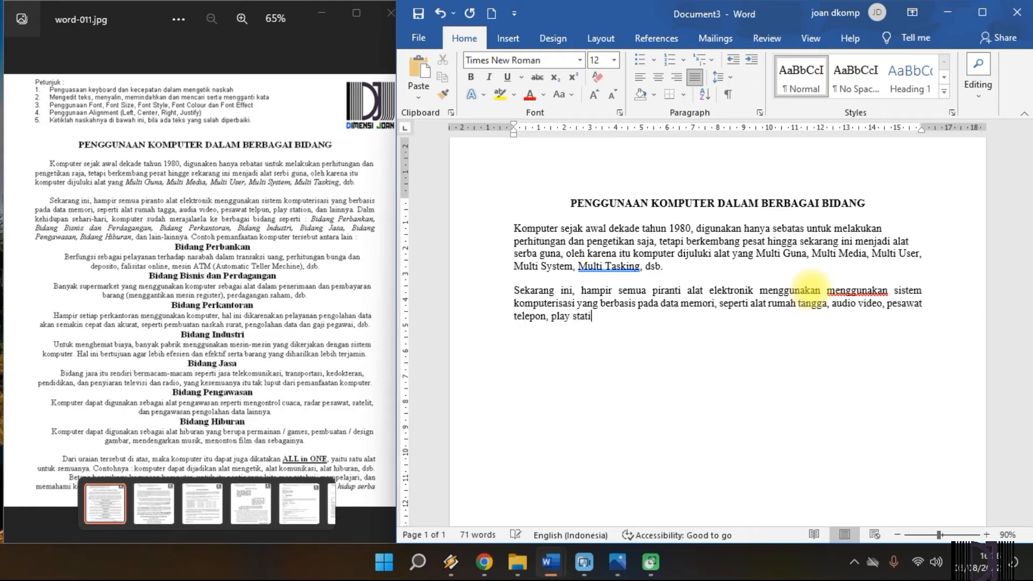
- Continue the second paragraph with "dan lainnya. Dalam kehidupan sehari-hari, komputer sudah merajalela", writing "merajalela" as one word
{"action": "type", "text": "on, dan lainnya. Dalam keh"}
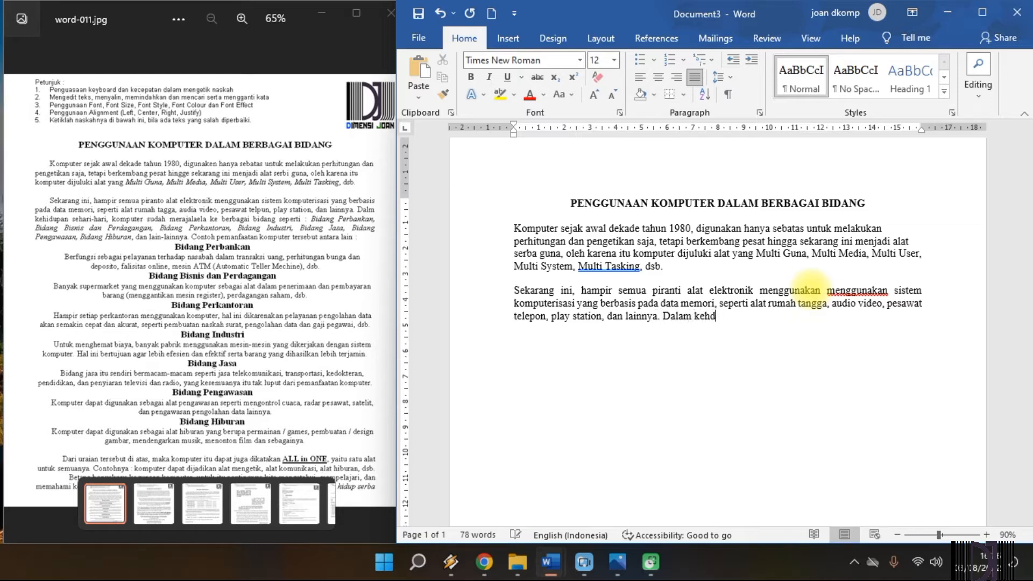
{"action": "type", "text": "idupan sehari-hari, kompu"}
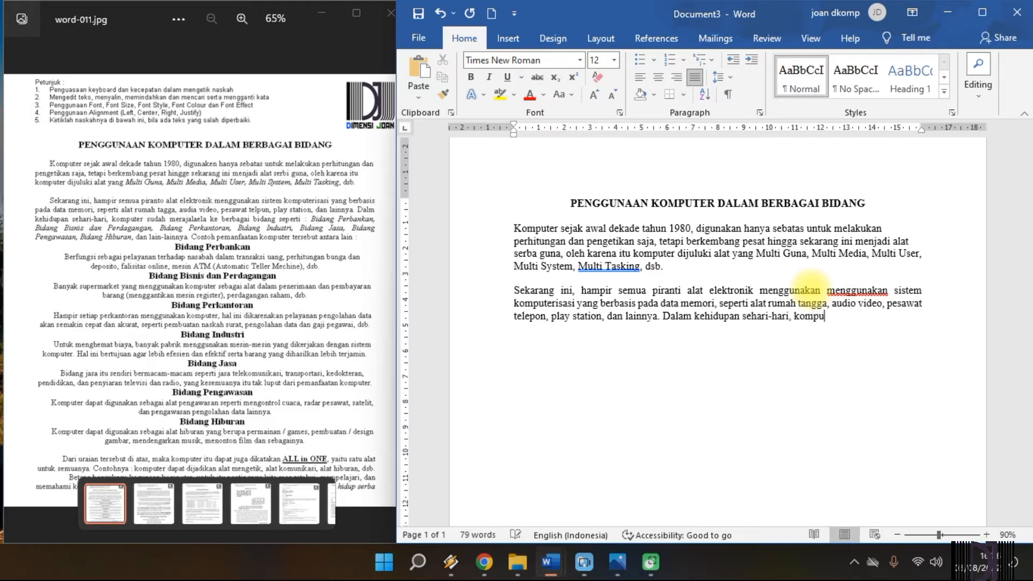
{"action": "type", "text": "ter sudah meraja lela"}
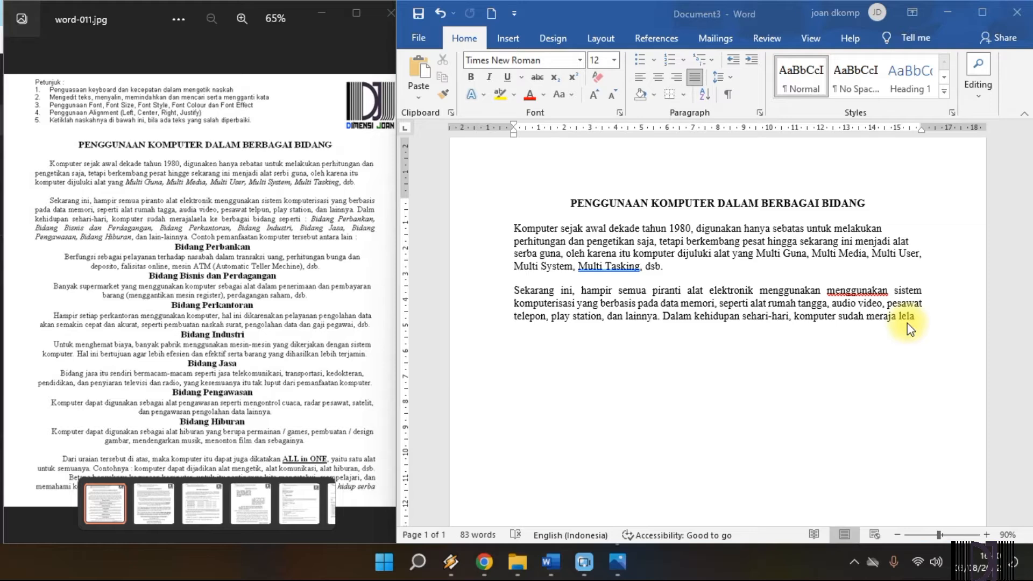
{"action": "left_click", "coordinate": [896, 319]}
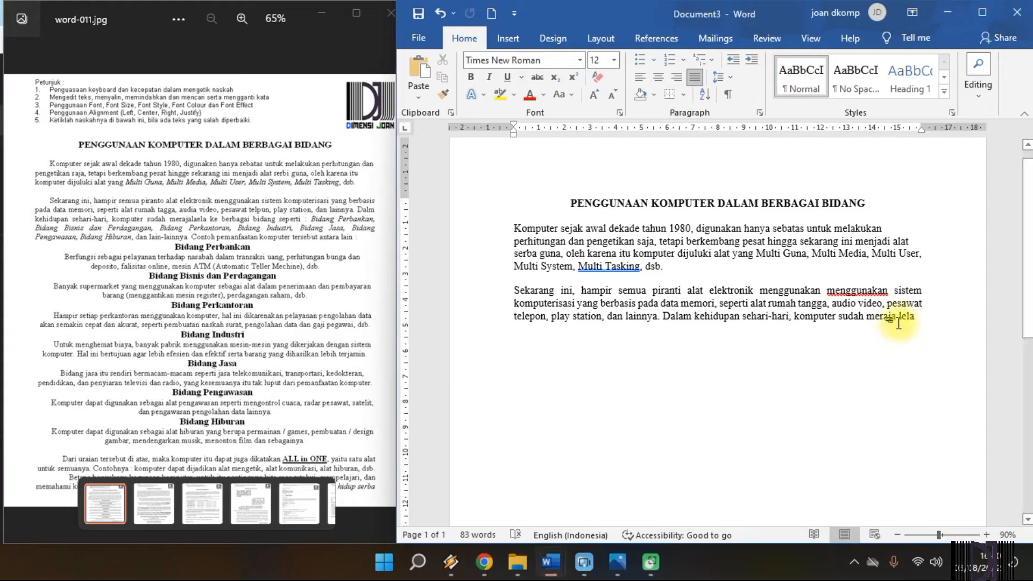
{"action": "key", "text": "BackSpace"}
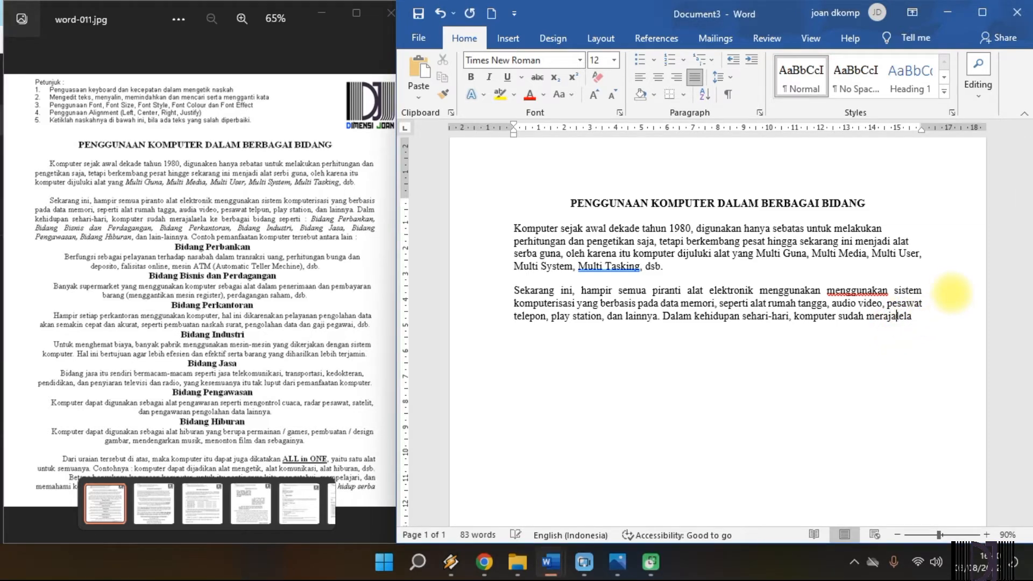
{"action": "key", "text": "Right"}
{"action": "key", "text": "Right"}
- Continue the second paragraph with "ke berbagai bidang seperti: Bidang Perbankan, Bidang Bisnis dan Perdagangan Bidang Perkantoran,"
{"action": "type", "text": "ke berbagai b"}
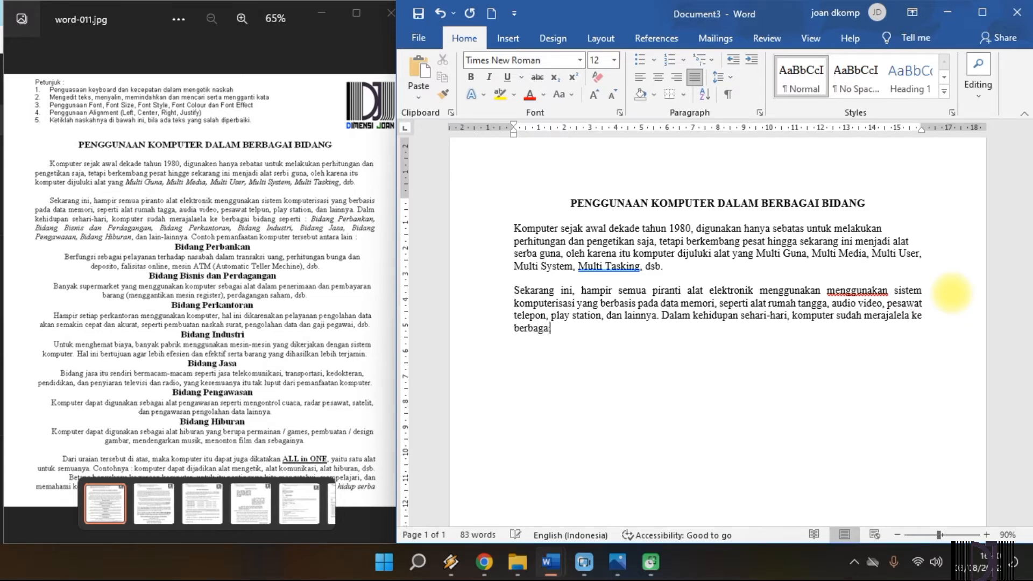
{"action": "type", "text": "idang seperti: Bi"}
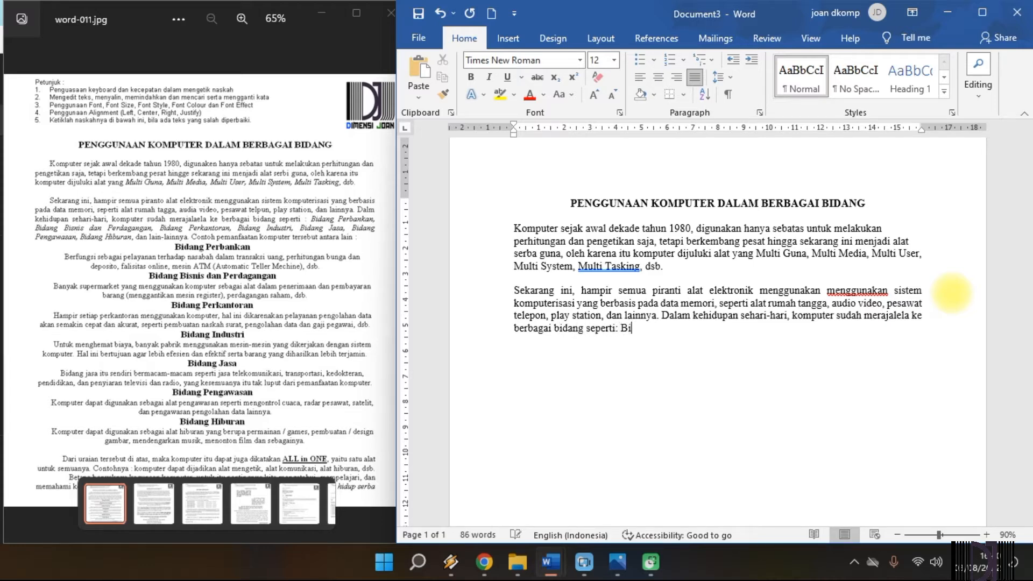
{"action": "type", "text": "dangPerbankan, Bidan"}
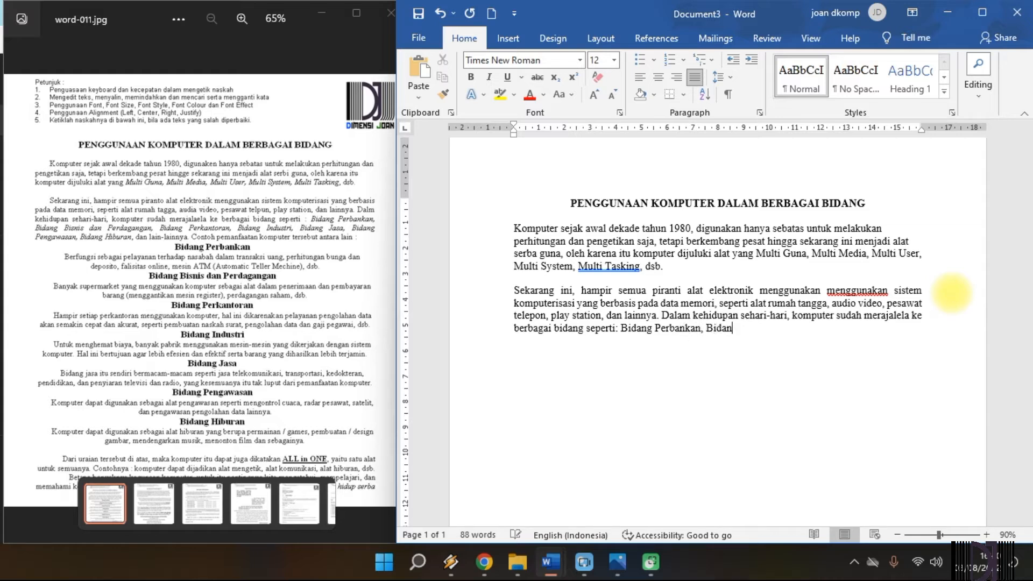
{"action": "type", "text": "g Bisnis dan Perd"}
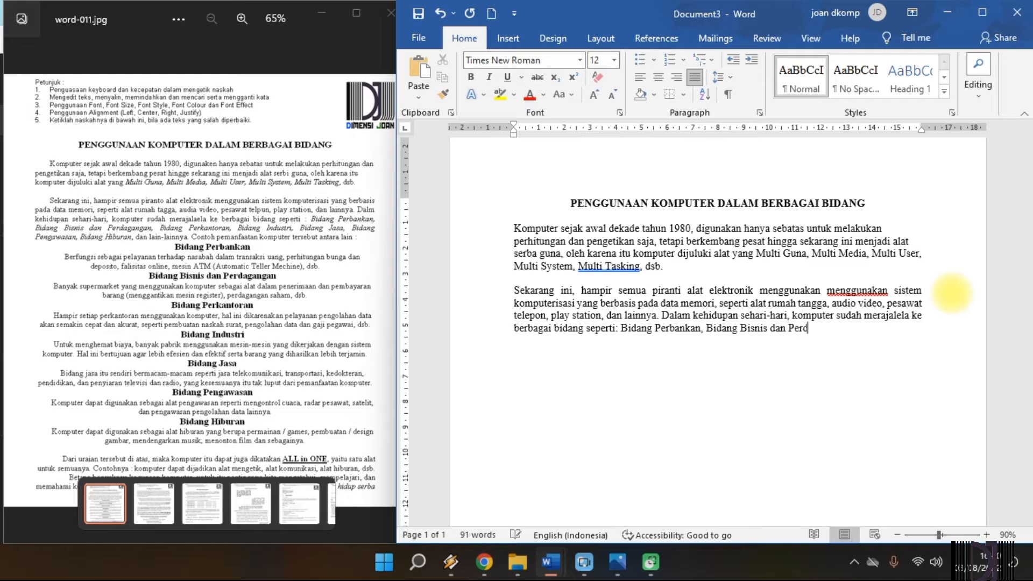
{"action": "type", "text": "agangan Bidang"}
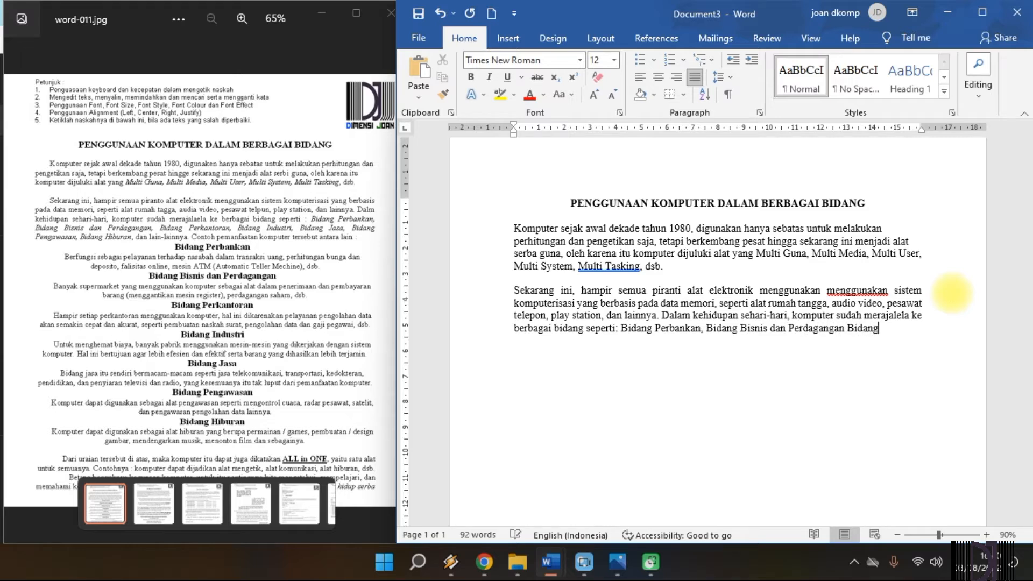
{"action": "type", "text": " Perkantoran, "}
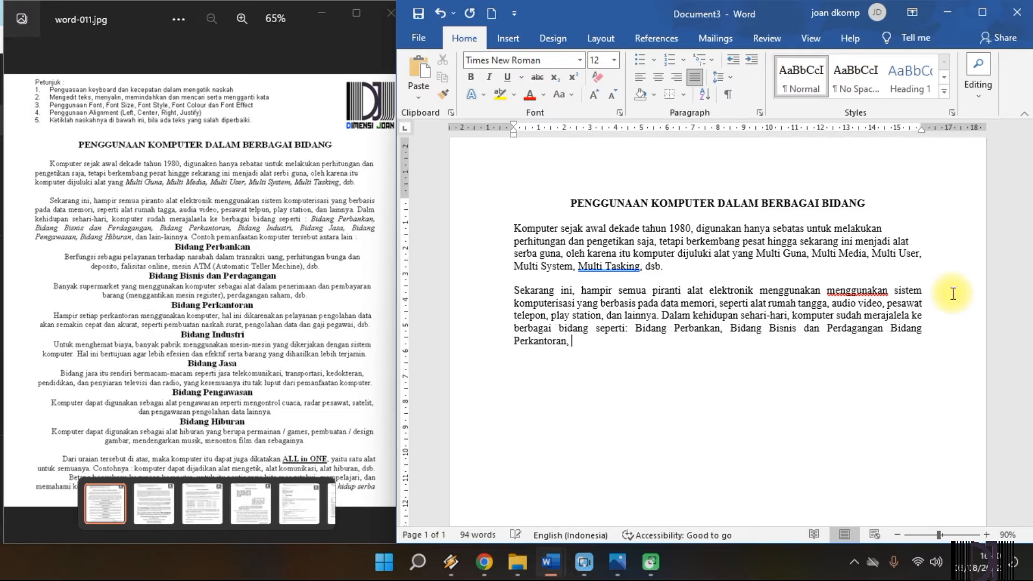
- Finish the second paragraph with "Bidang Industri, Bidang Jasa, Bidang Pengawasan, Bidang hiburan, dan lain-lainnya. Contoh pemanfaatan komputer tersebut antara lain:" and begin a new line
{"action": "type", "text": "Bidang Industri, Bidang Jasa, Bidang Pengawasan, Bidang h"}
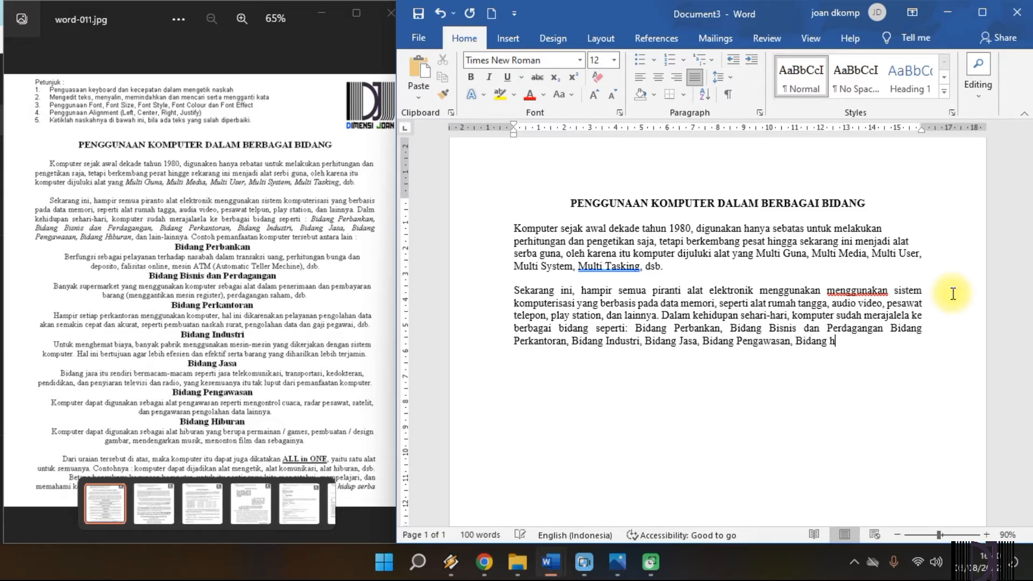
{"action": "type", "text": "iburan, dan lain-lainnya. Contoh pem"}
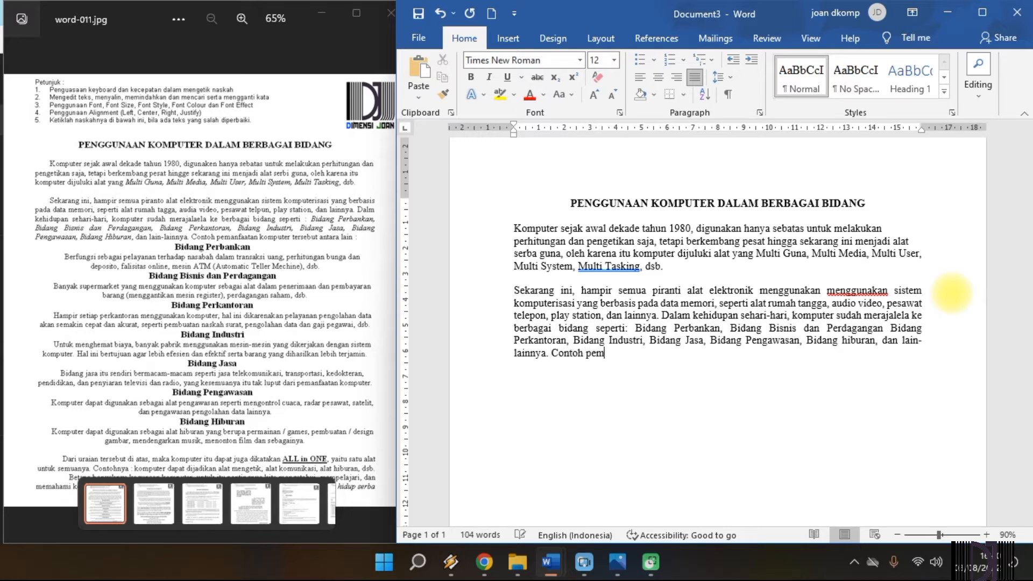
{"action": "type", "text": "anfaatan komputer ter"}
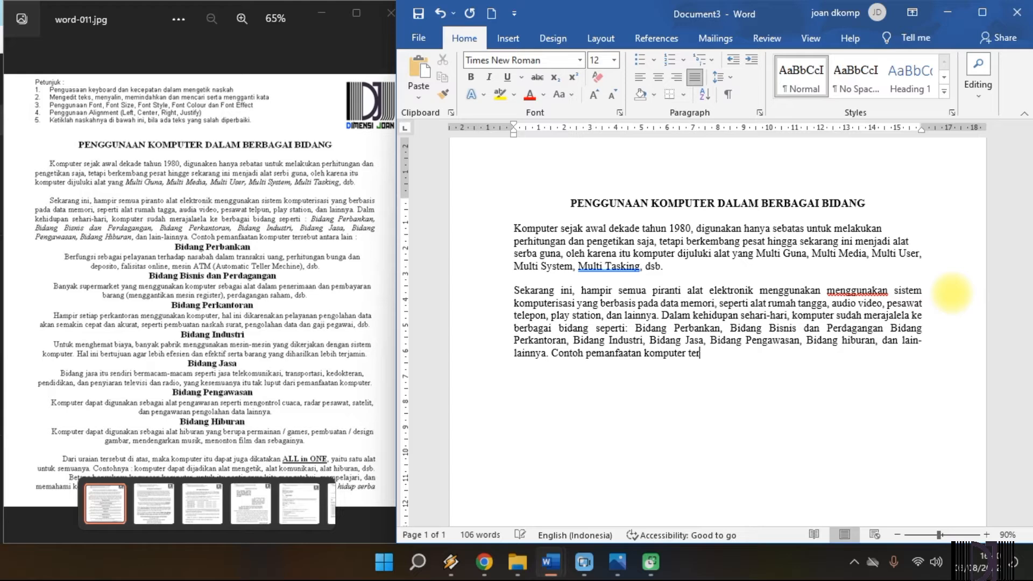
{"action": "type", "text": "sebut antara lain:"}
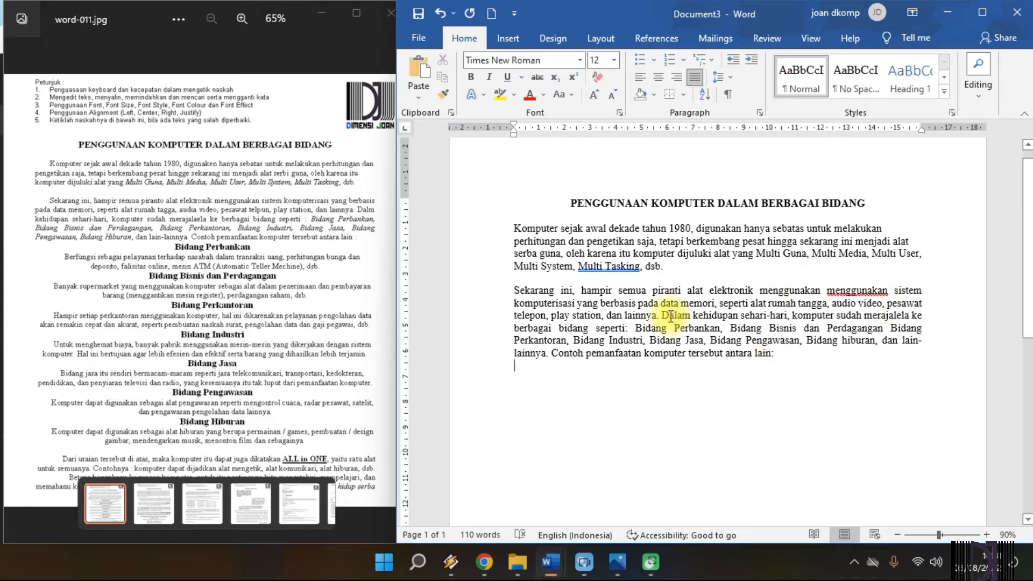
{"action": "left_click", "coordinate": [590, 329]}
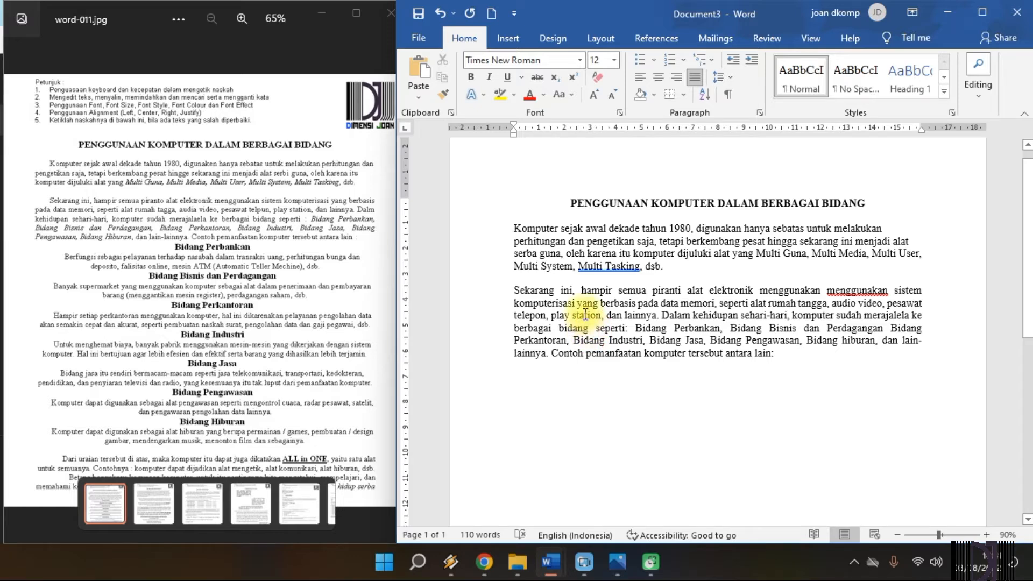
{"action": "left_click", "coordinate": [548, 240]}
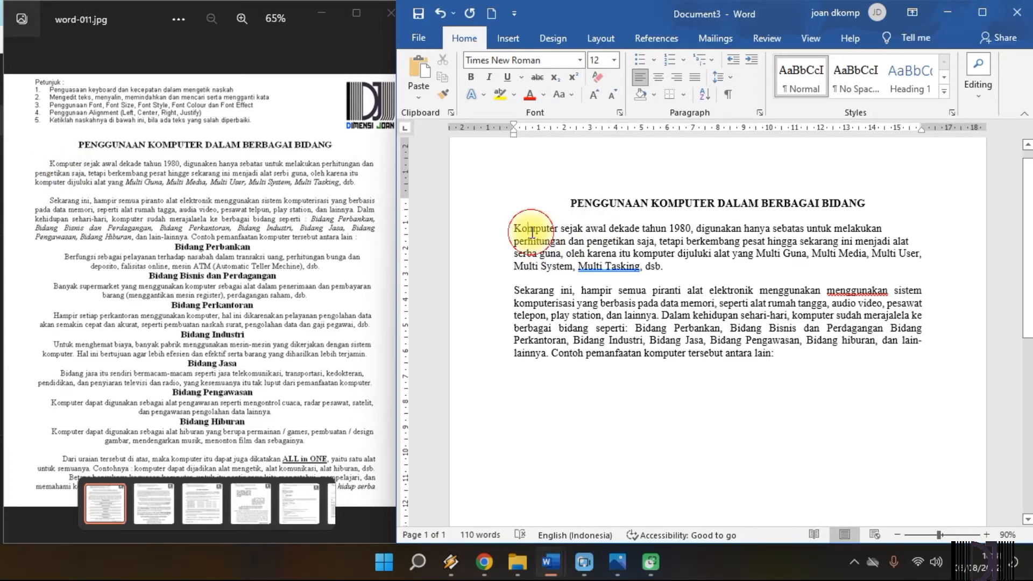
{"action": "left_click", "coordinate": [515, 231]}
{"action": "left_click", "coordinate": [790, 240]}
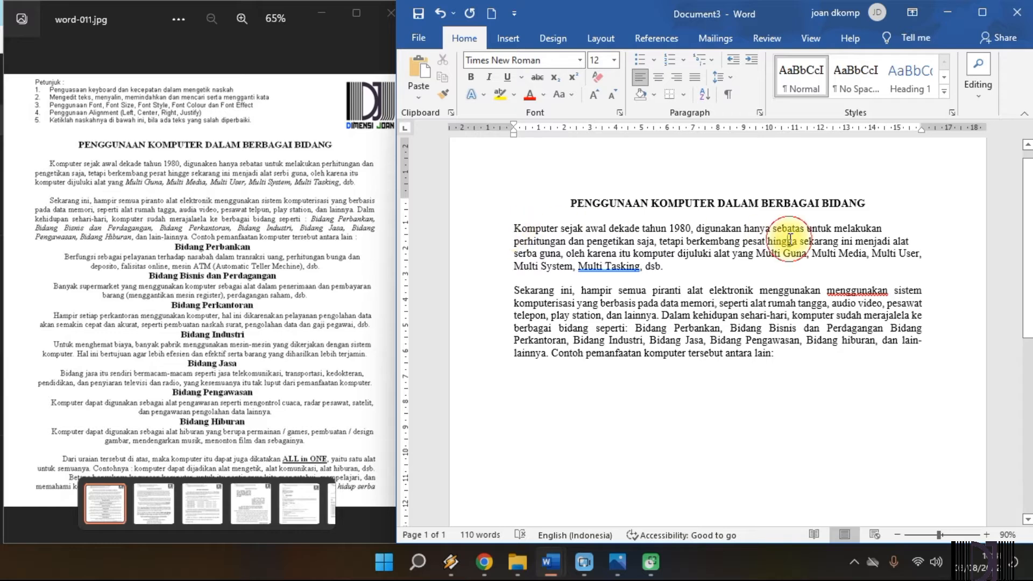
{"action": "left_click", "coordinate": [665, 267]}
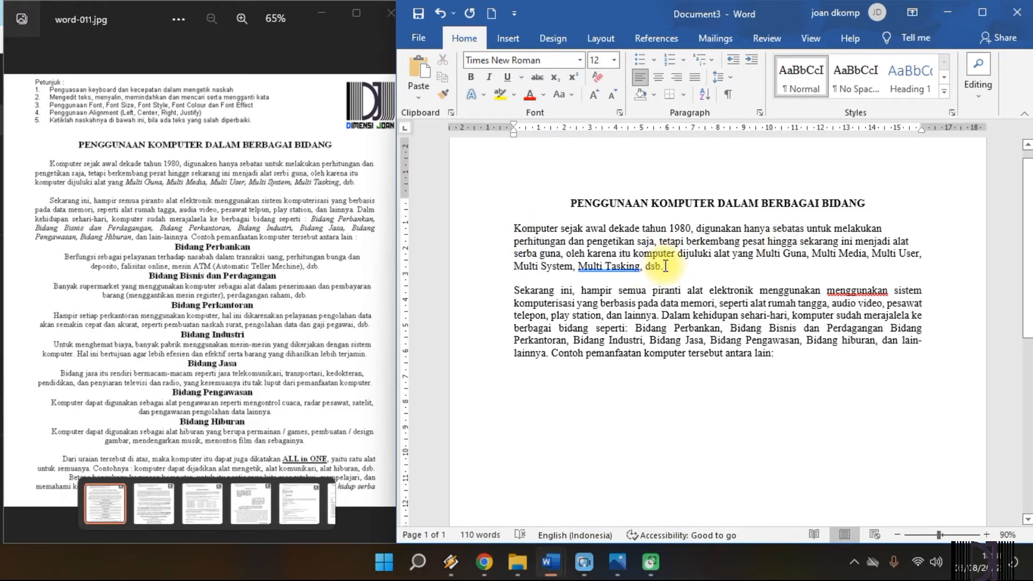
{"action": "left_click", "coordinate": [536, 241]}
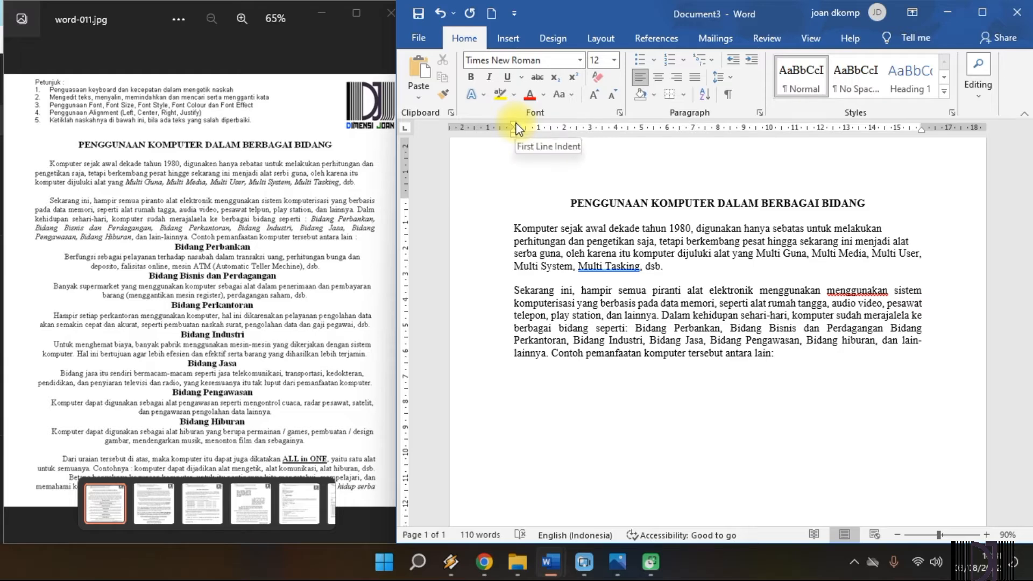
- Give the first body paragraph, starting "Komputer sejak awal dekade", a first-line indent of about 1 cm
{"action": "left_click", "coordinate": [513, 232]}
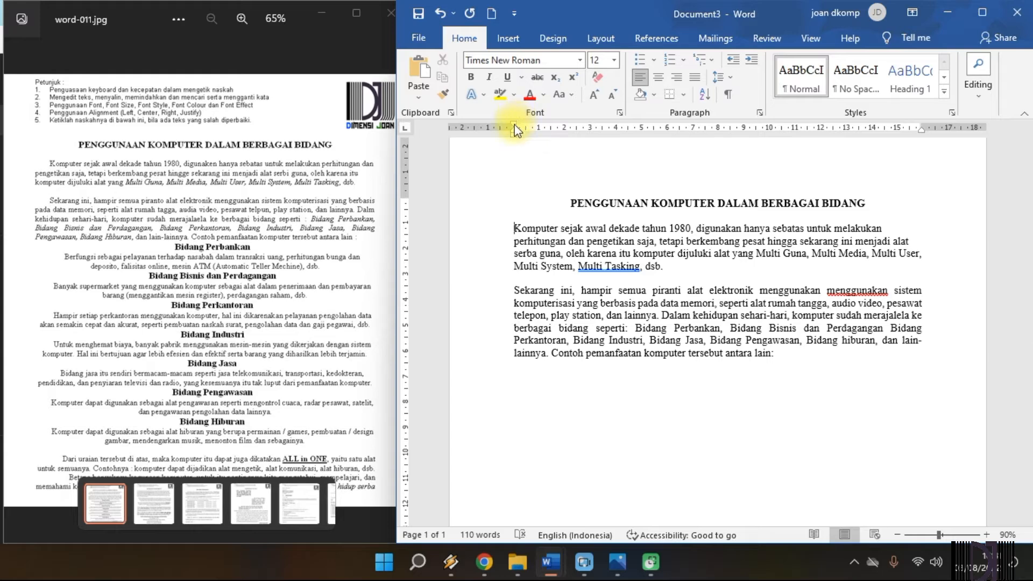
{"action": "left_click_drag", "start_coordinate": [515, 129], "coordinate": [537, 128]}
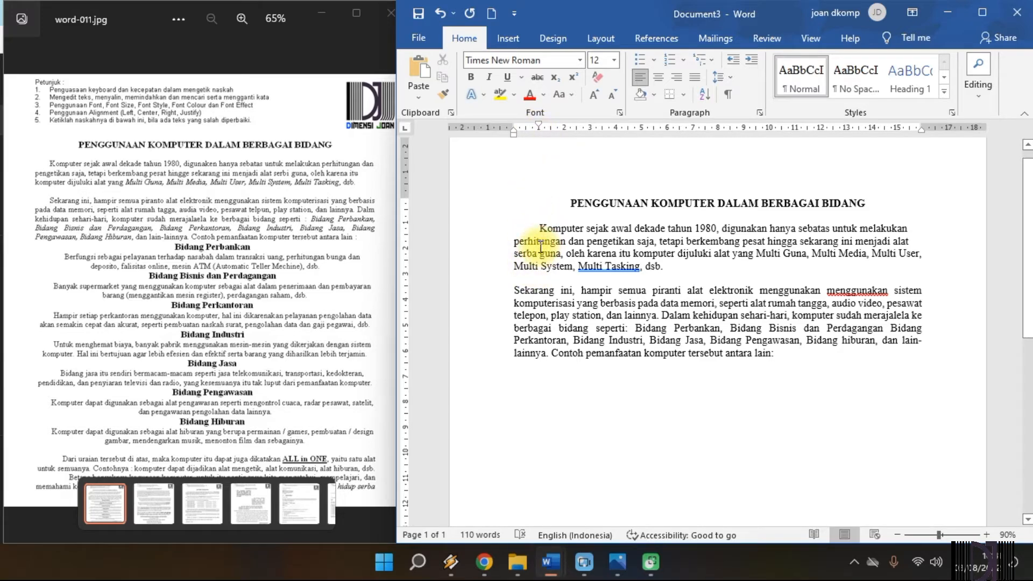
{"action": "left_click", "coordinate": [540, 242]}
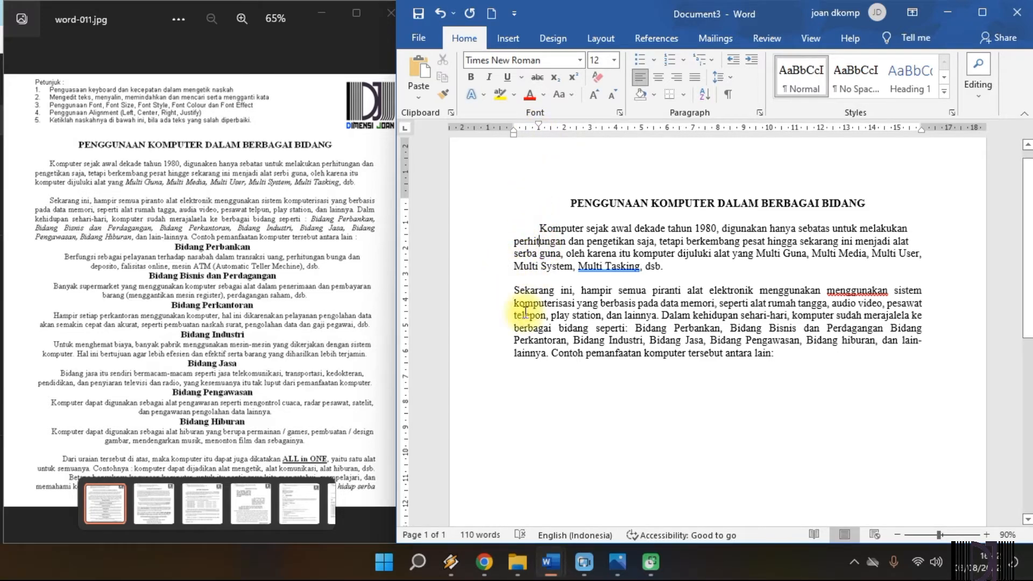
- Give the second paragraph, starting "Sekarang ini", a first-line indent of about 1 cm
{"action": "key", "text": "ctrl+j"}
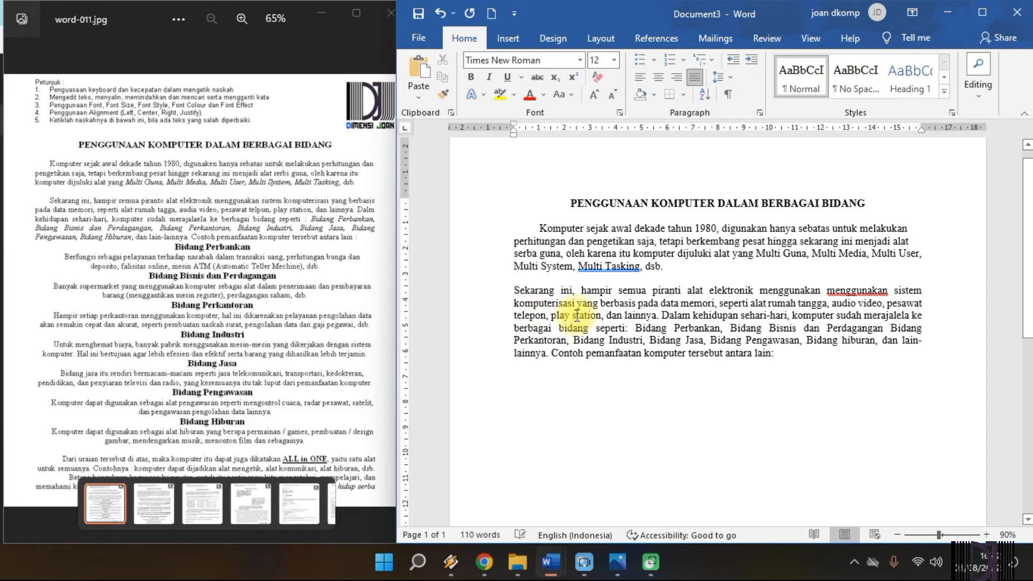
{"action": "left_click", "coordinate": [550, 316]}
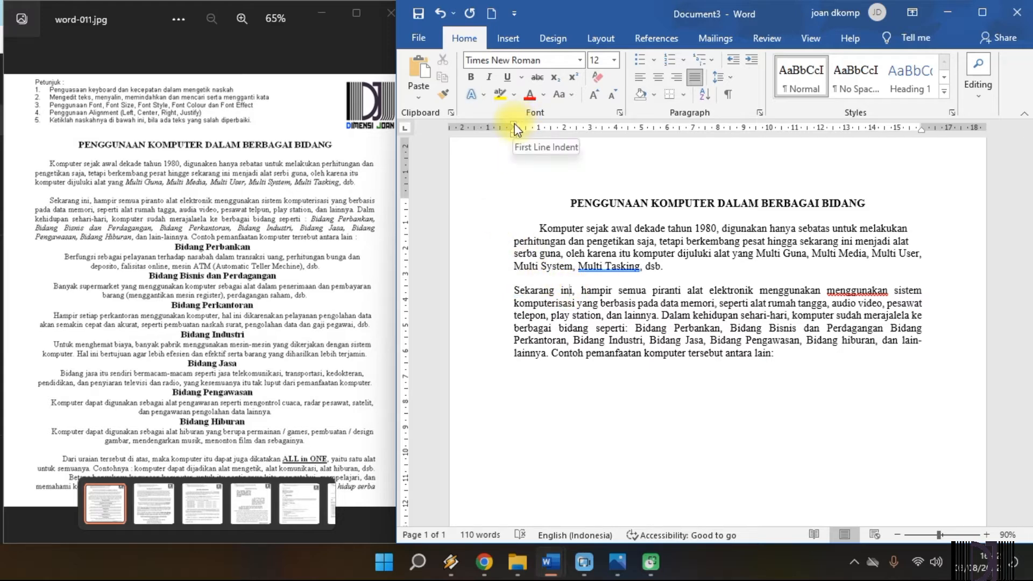
{"action": "left_click_drag", "start_coordinate": [517, 124], "coordinate": [540, 125]}
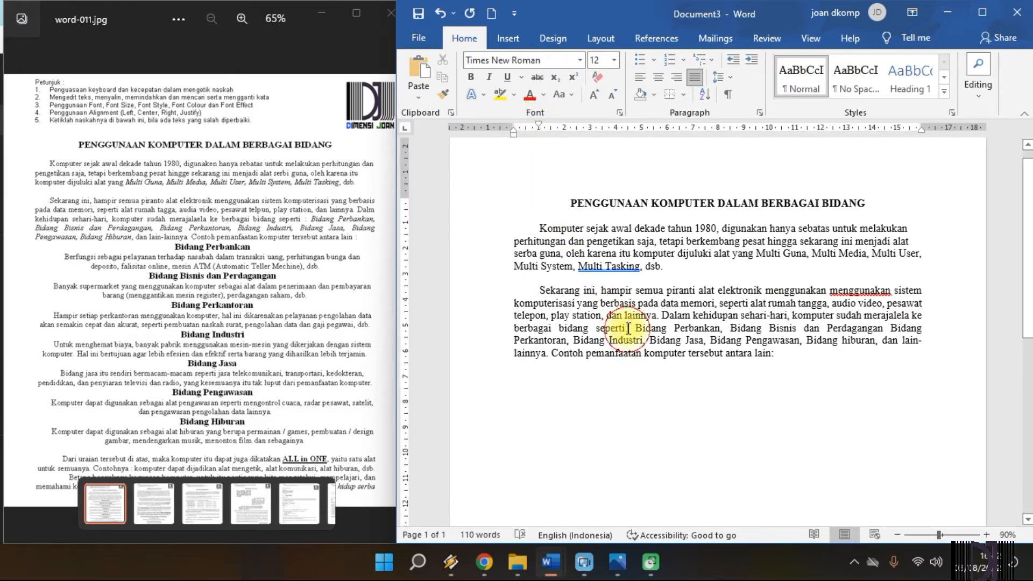
{"action": "left_click", "coordinate": [570, 304]}
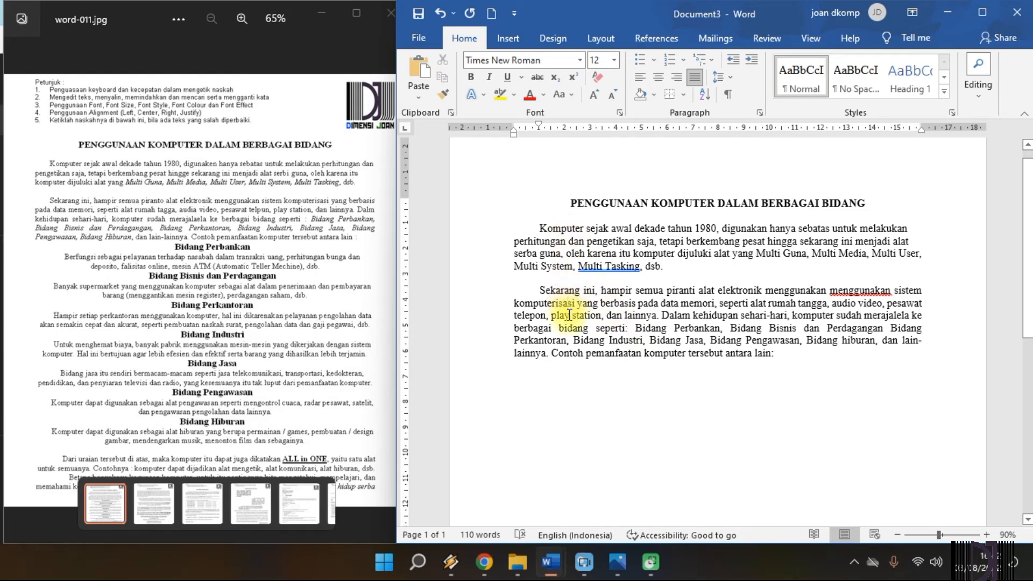
{"action": "left_click", "coordinate": [569, 313]}
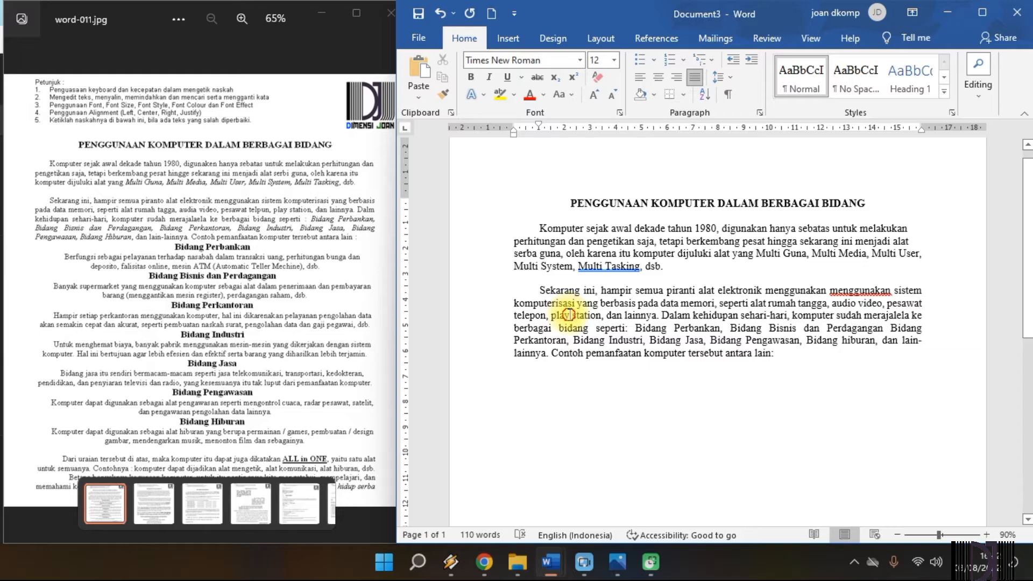
{"action": "left_click", "coordinate": [593, 330]}
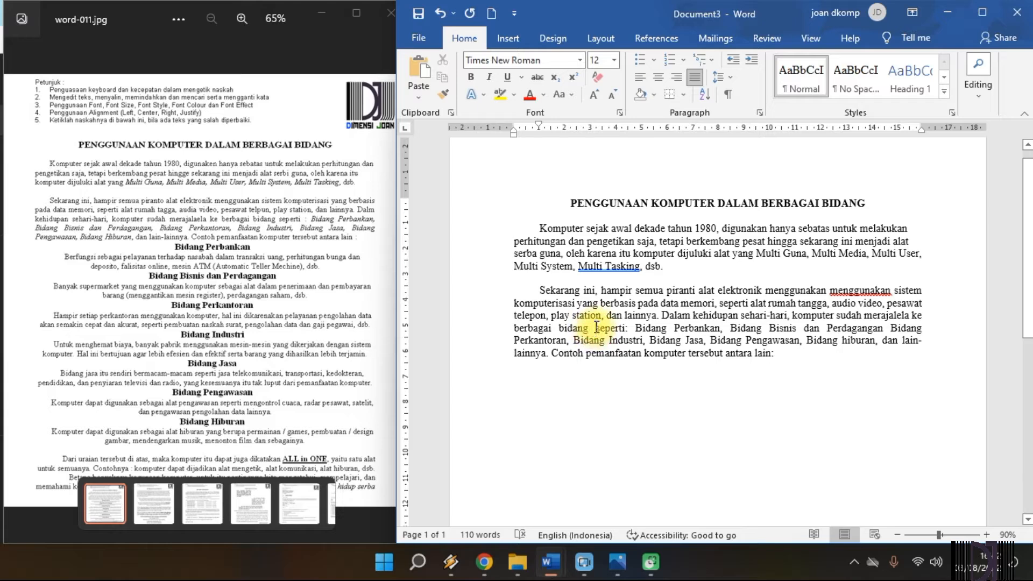
{"action": "left_click", "coordinate": [637, 330]}
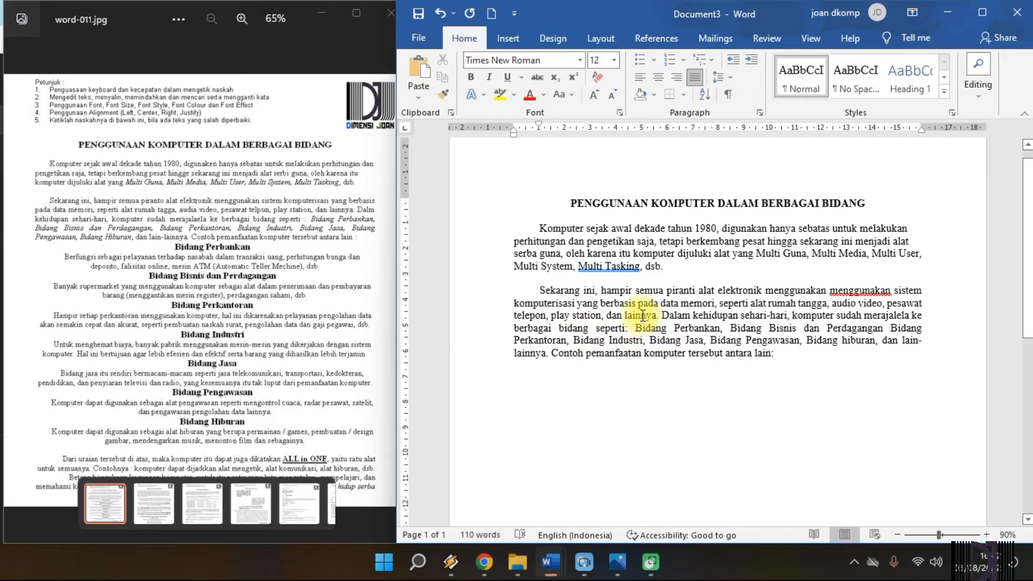
{"action": "left_click", "coordinate": [653, 316]}
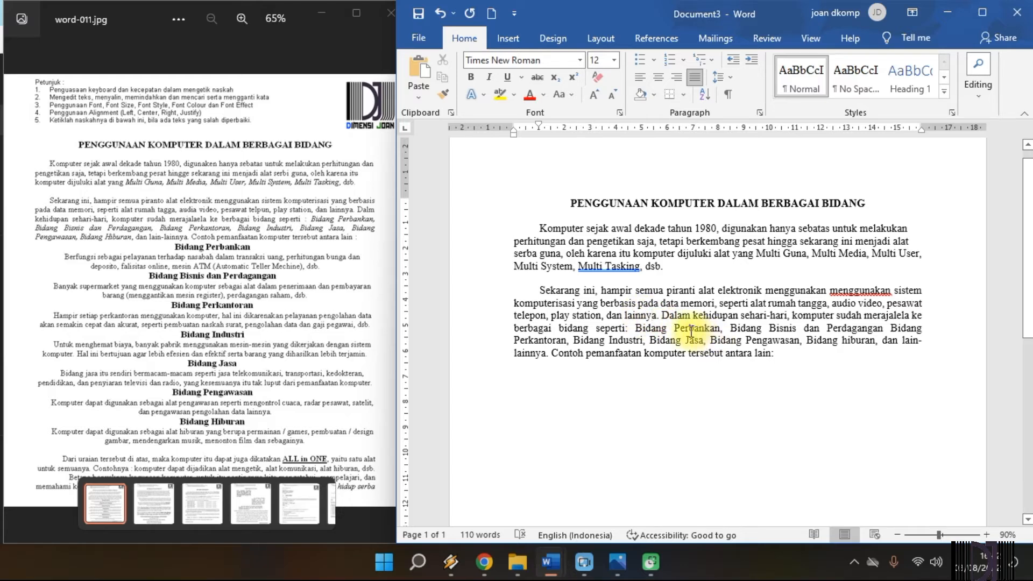
- Start a new line after "antara lain:" and remove its first-line indent
{"action": "left_click", "coordinate": [804, 355]}
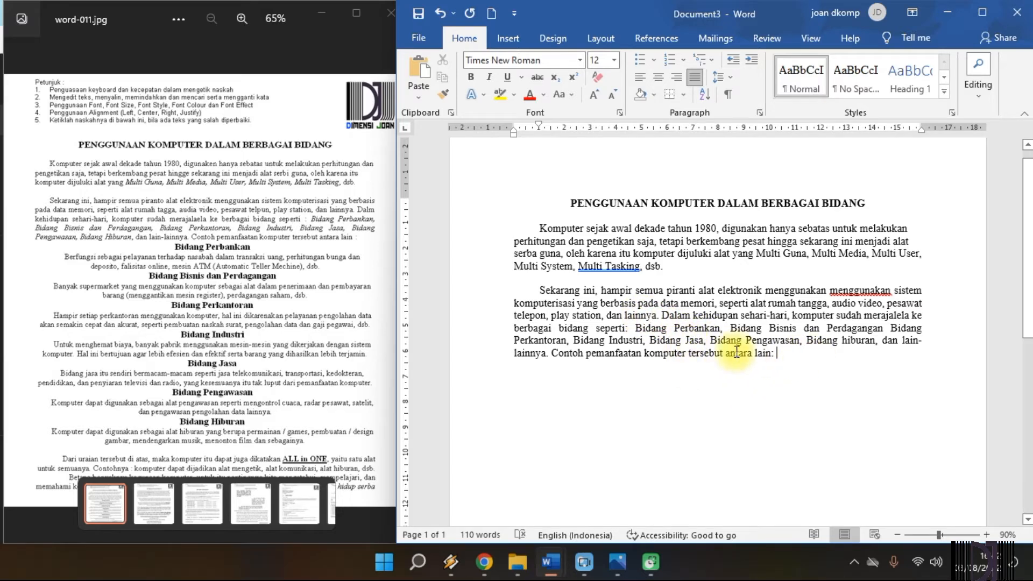
{"action": "key", "text": "Return"}
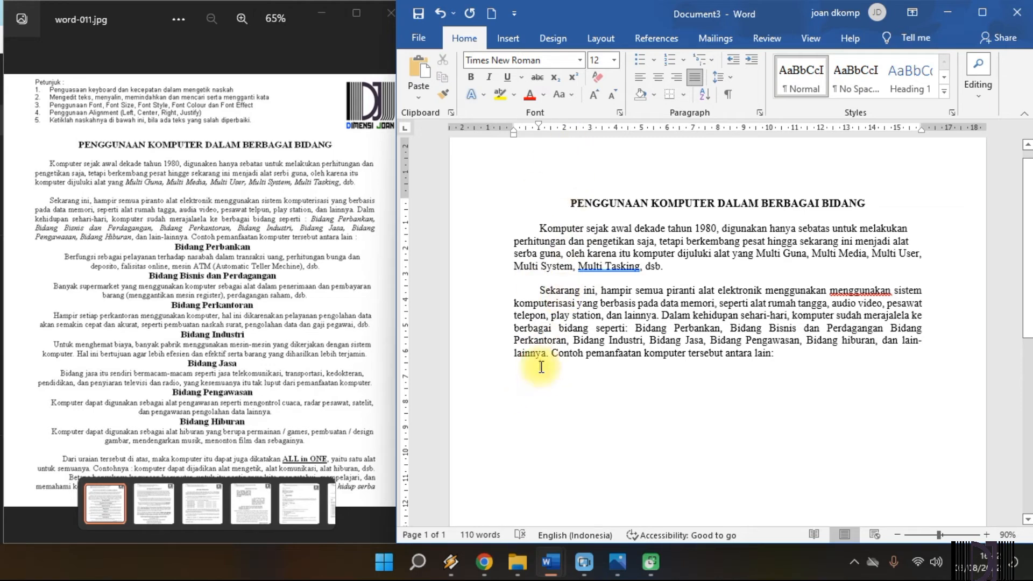
{"action": "left_click_drag", "start_coordinate": [539, 129], "coordinate": [516, 133]}
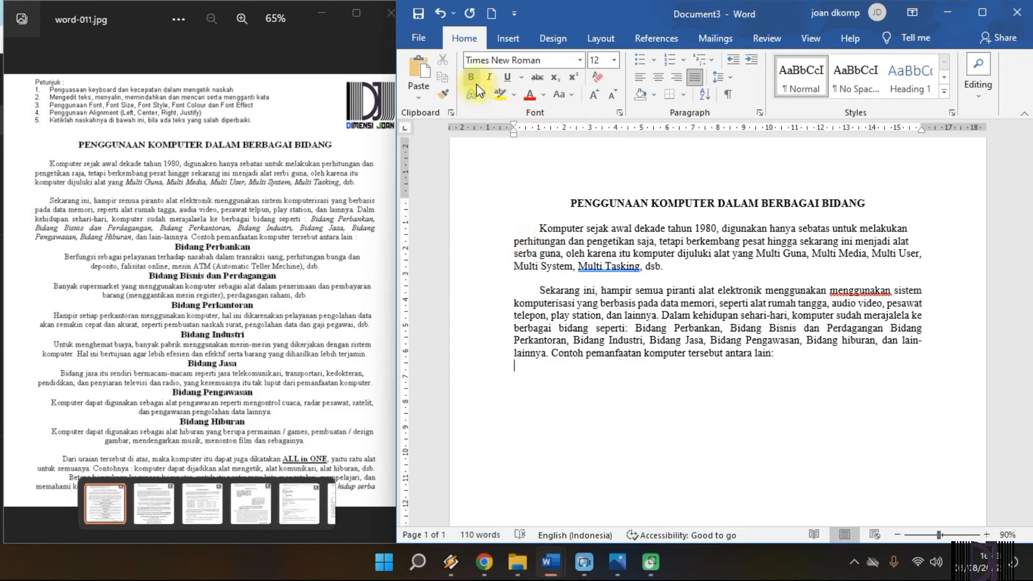
{"action": "left_click", "coordinate": [437, 12]}
{"action": "left_click", "coordinate": [535, 369]}
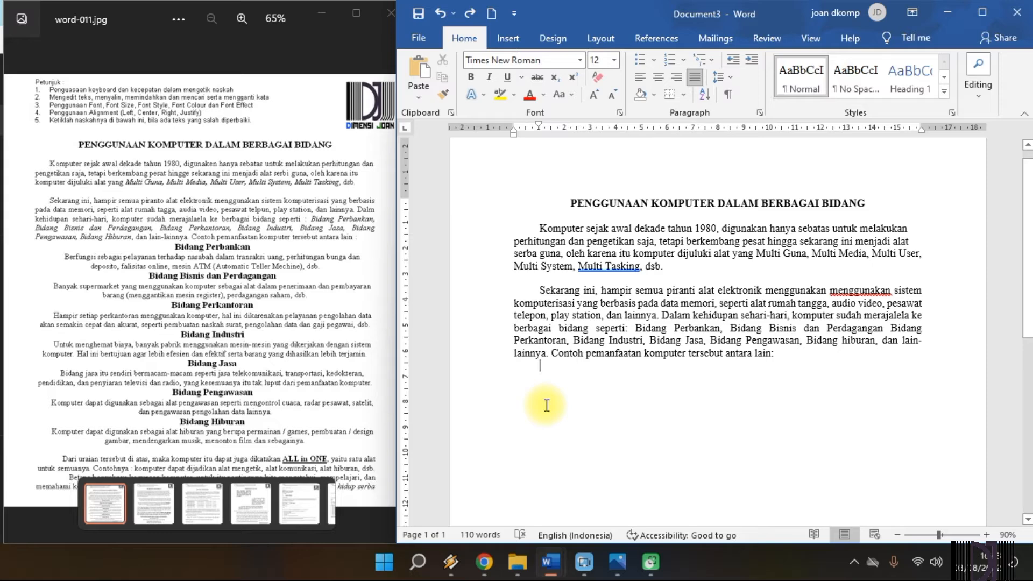
{"action": "key", "text": "BackSpace"}
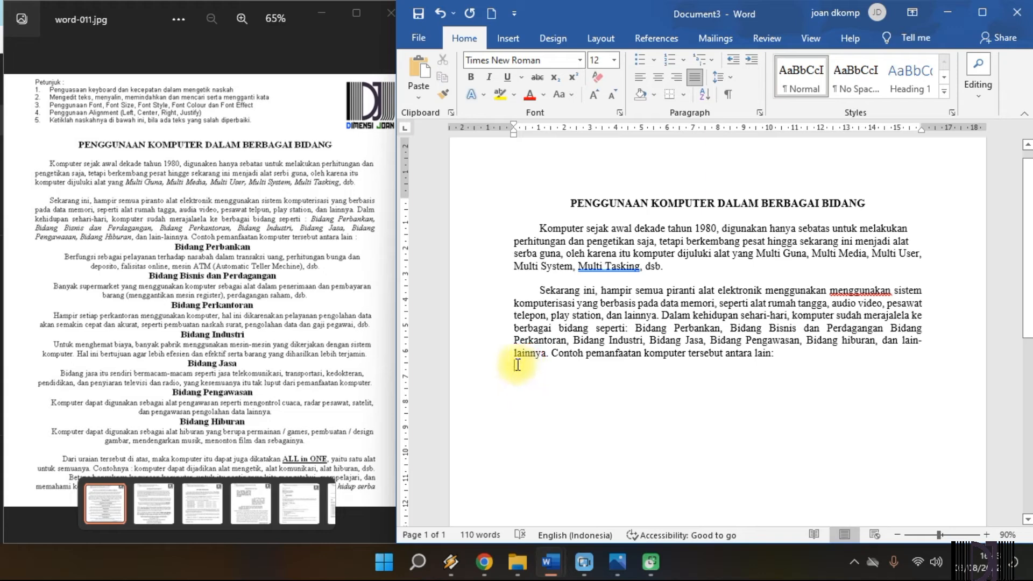
- Add the centered, bold subheading "Bidang Perbankan" below the second paragraph and begin a new line
{"action": "left_click", "coordinate": [661, 82]}
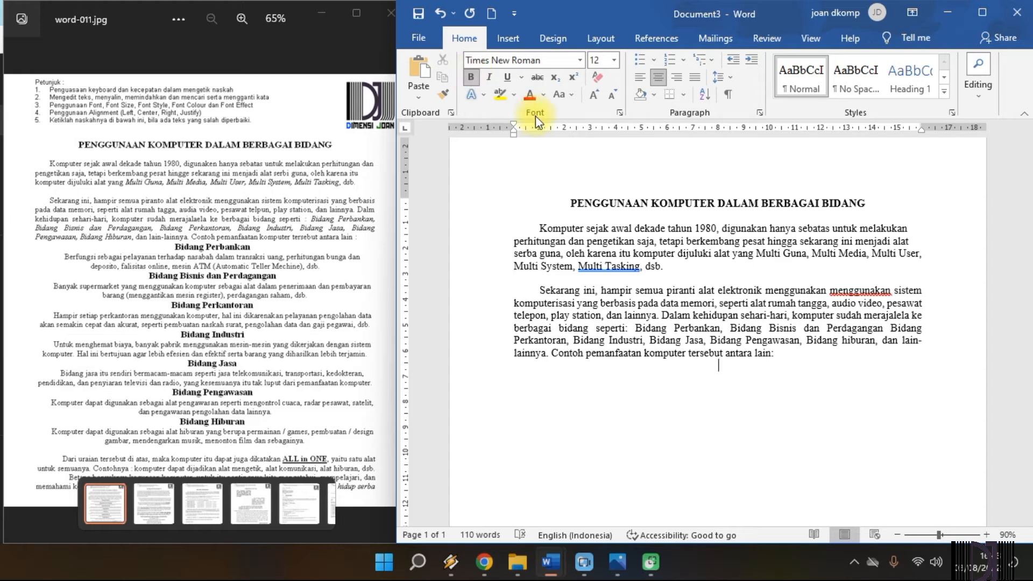
{"action": "type", "text": "idang Perbankan"}
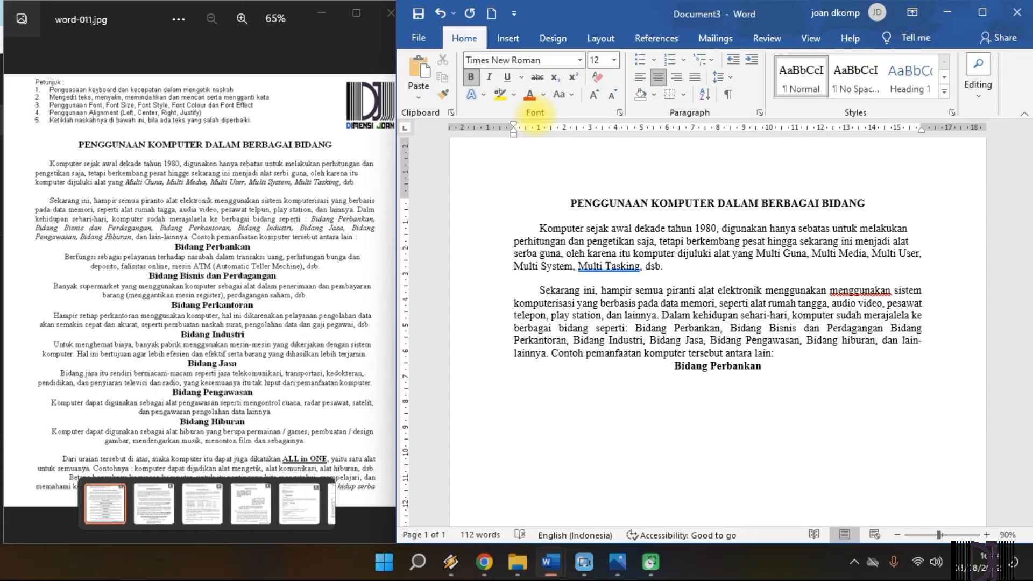
{"action": "key", "text": "Return"}
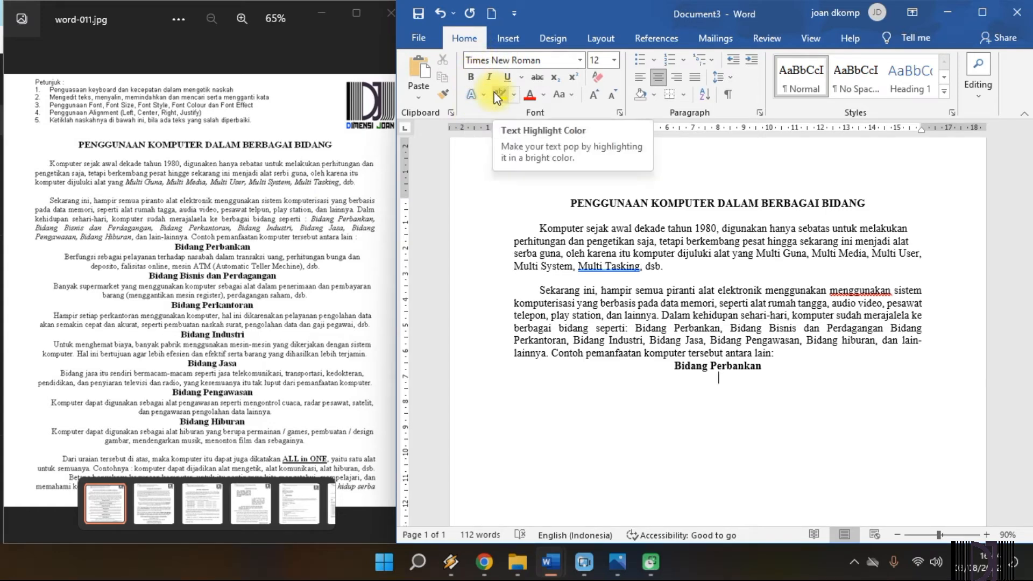
- Write the non-bold, centered text "Berfungsi sebagai pelayanan terhadap nasabah dalam transaksi" under the Bidang Perbankan subheading
{"action": "type", "text": "b"}
{"action": "type", "text": "erfungsi sebagai "}
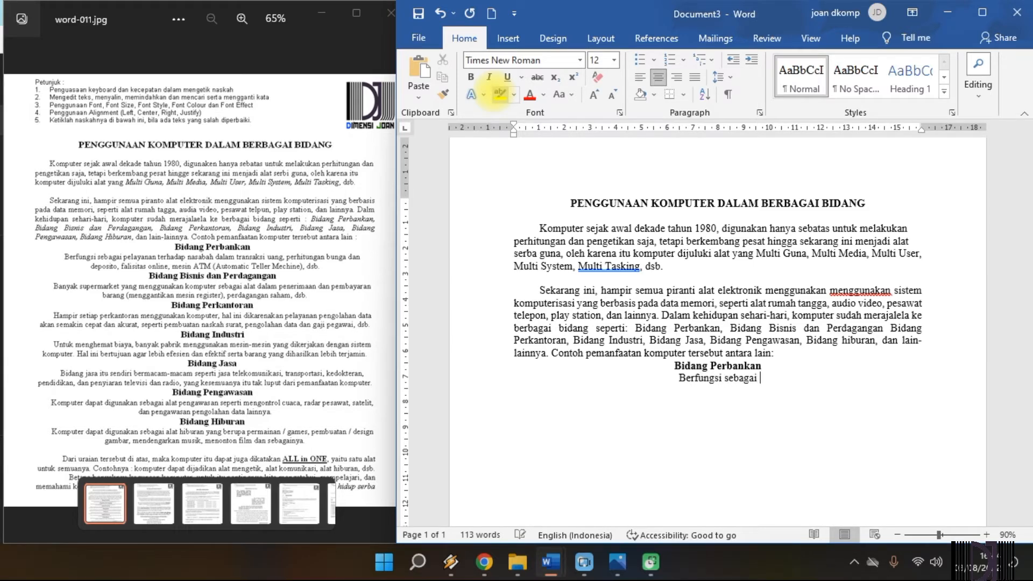
{"action": "type", "text": "pelayanan terhada"}
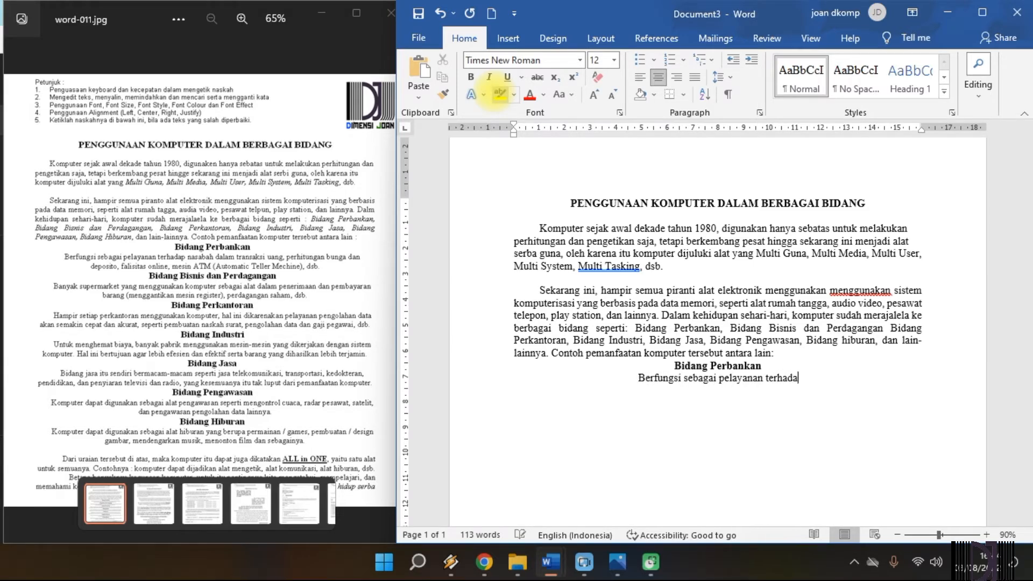
{"action": "type", "text": "p nasabah dalam t"}
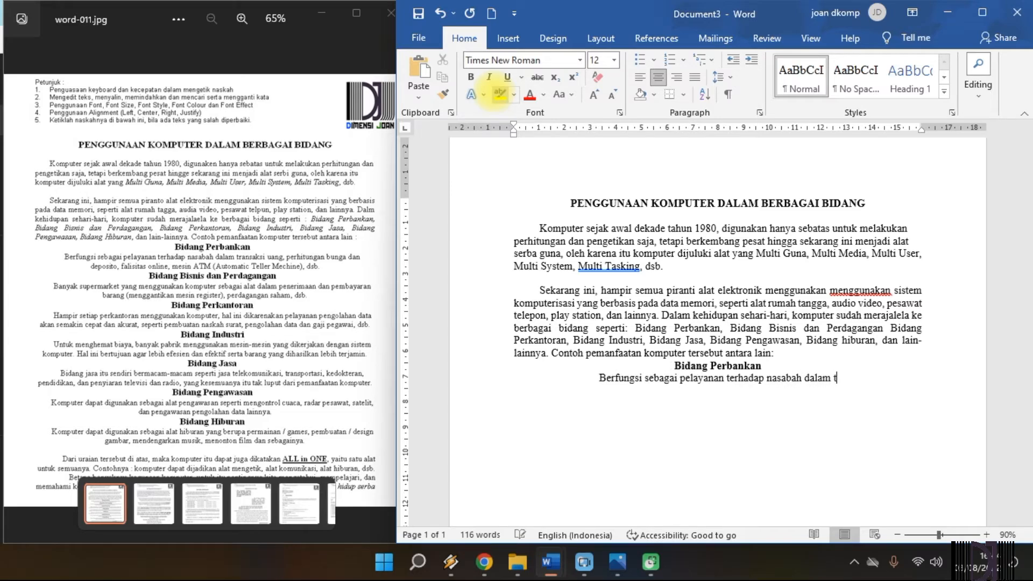
{"action": "type", "text": "ransaksi"}
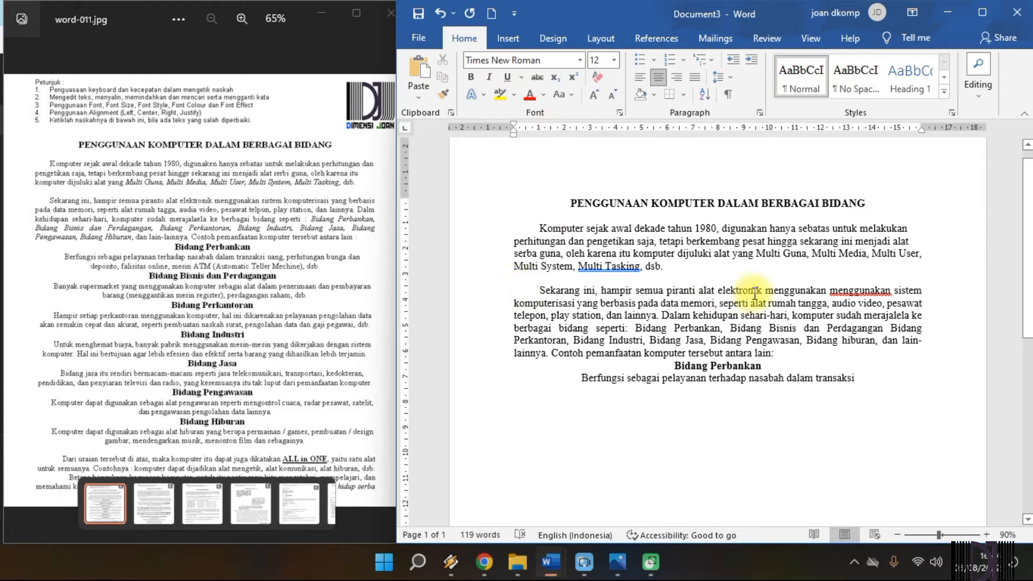
- Italicize the list of fields from "Bidang Perbankan" to "Bidang hiburan" in the second paragraph
{"action": "left_click", "coordinate": [738, 328]}
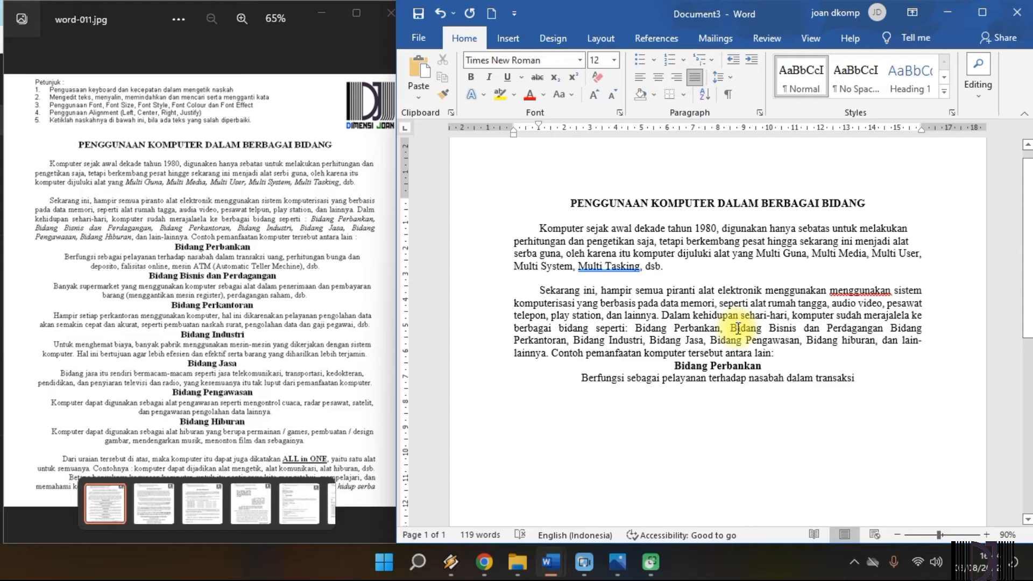
{"action": "left_click", "coordinate": [813, 339]}
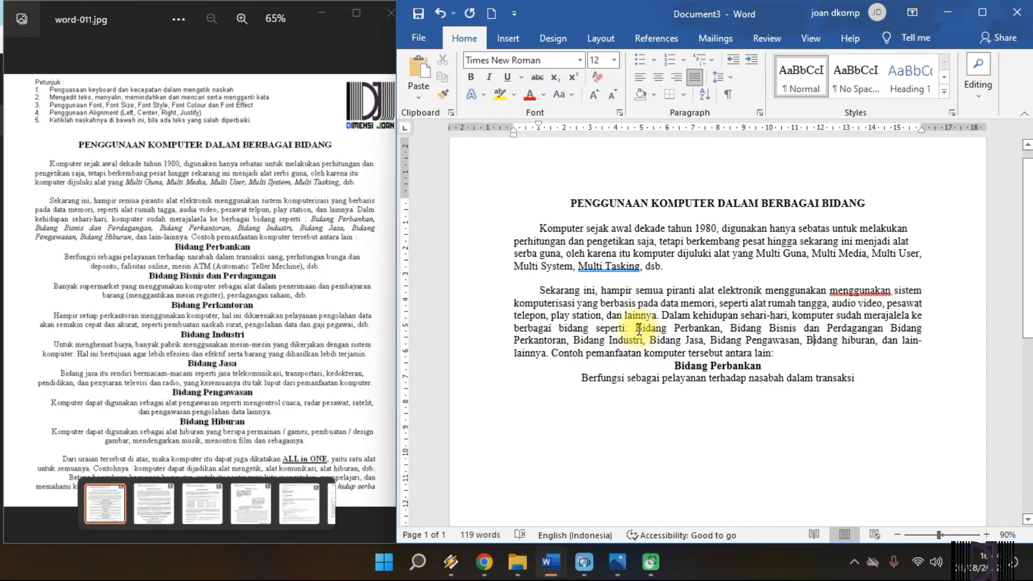
{"action": "left_click_drag", "start_coordinate": [638, 329], "coordinate": [857, 343]}
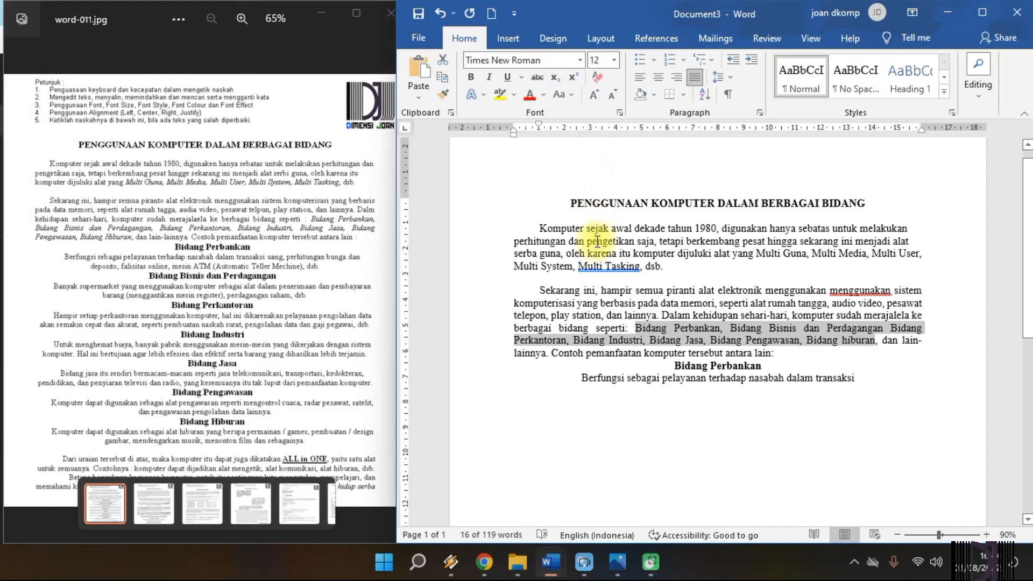
{"action": "left_click", "coordinate": [677, 337]}
{"action": "left_click_drag", "start_coordinate": [635, 327], "coordinate": [874, 341]}
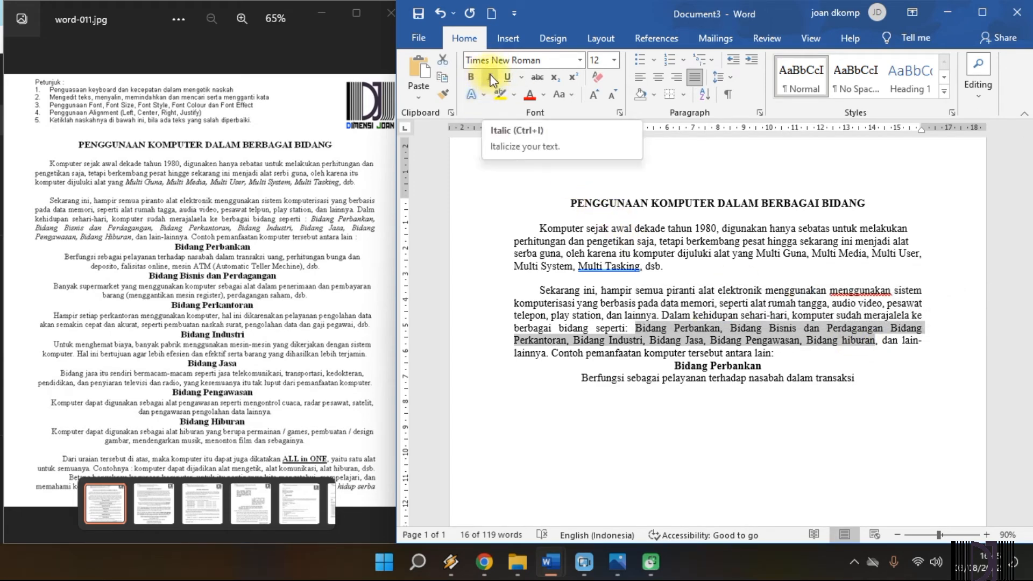
{"action": "left_click", "coordinate": [624, 328]}
{"action": "left_click_drag", "start_coordinate": [635, 327], "coordinate": [875, 340]}
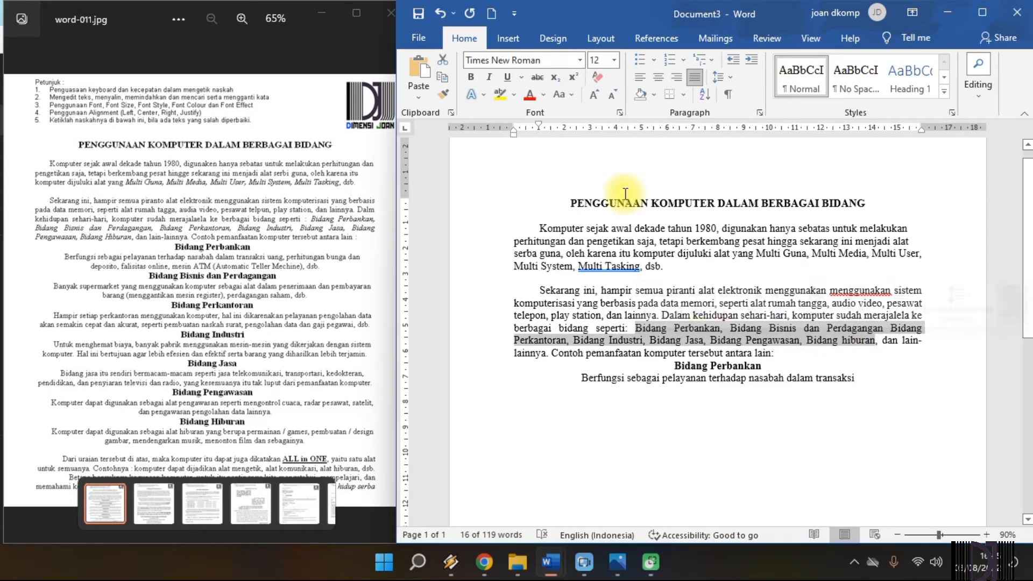
{"action": "left_click", "coordinate": [490, 78]}
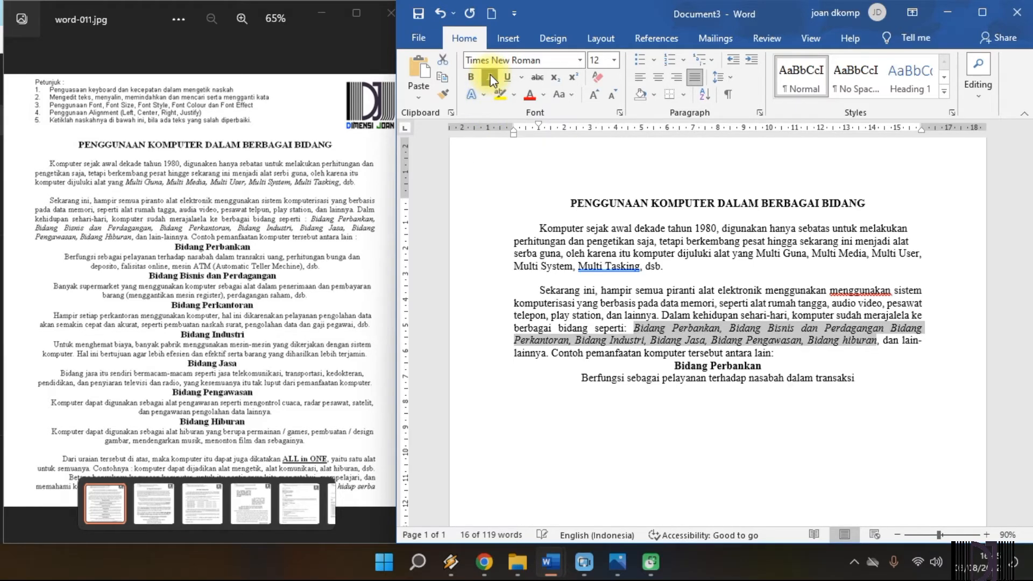
{"action": "left_click", "coordinate": [707, 340]}
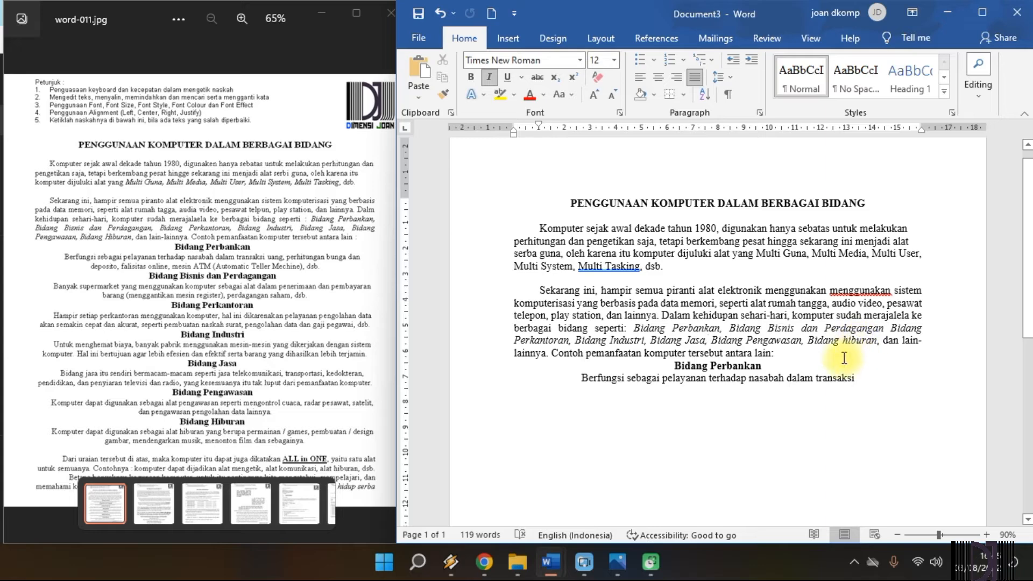
{"action": "left_click", "coordinate": [849, 340]}
{"action": "left_click", "coordinate": [860, 341]}
{"action": "left_click", "coordinate": [847, 341]}
{"action": "key", "text": "BackSpace"}
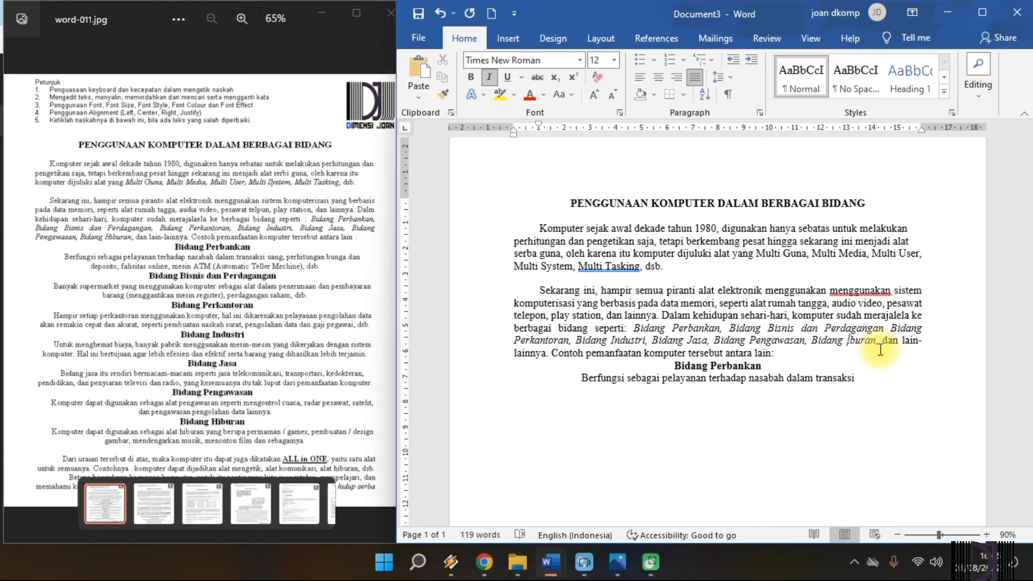
{"action": "type", "text": "H"}
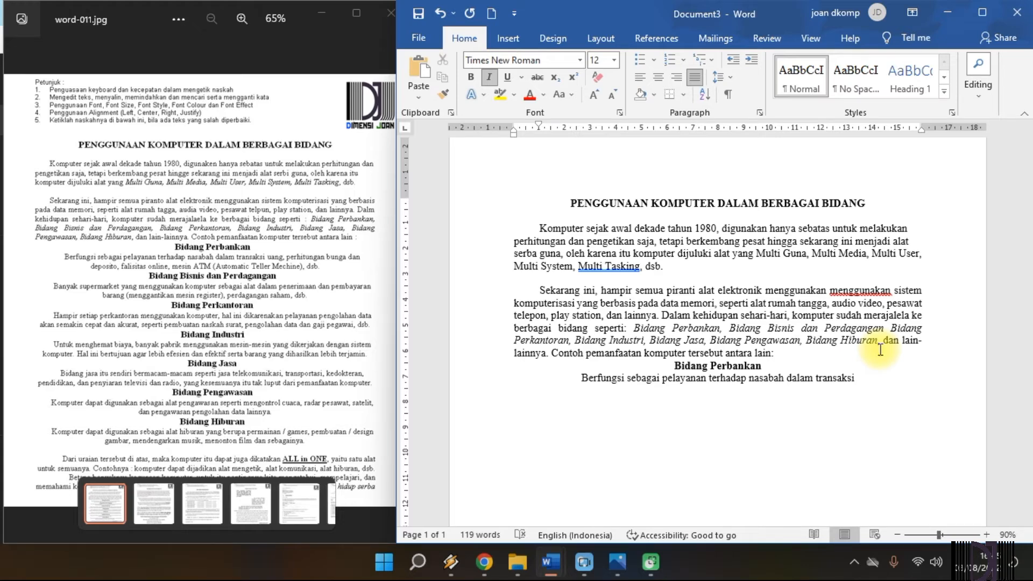
{"action": "left_click", "coordinate": [440, 16]}
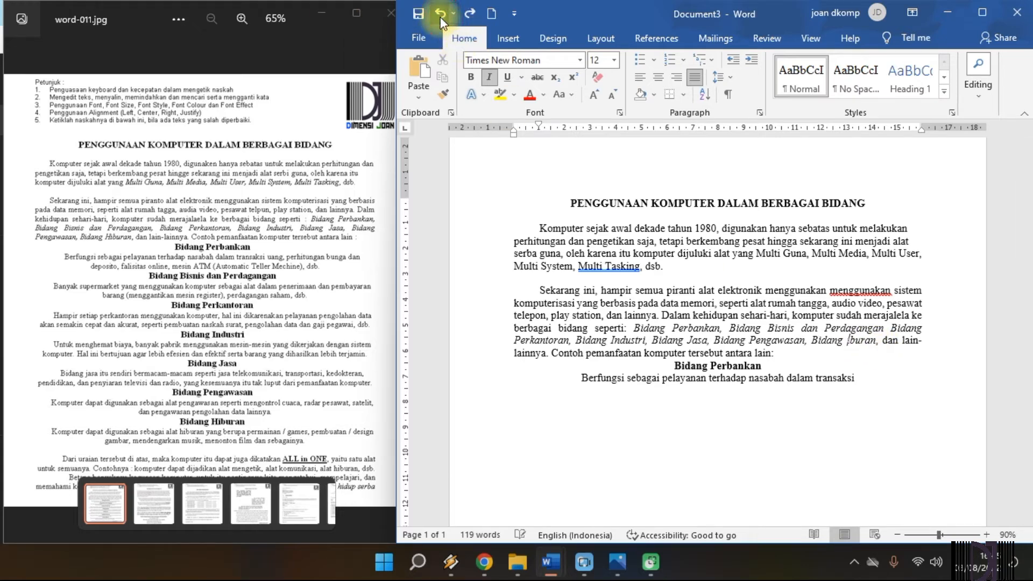
{"action": "left_click", "coordinate": [440, 18]}
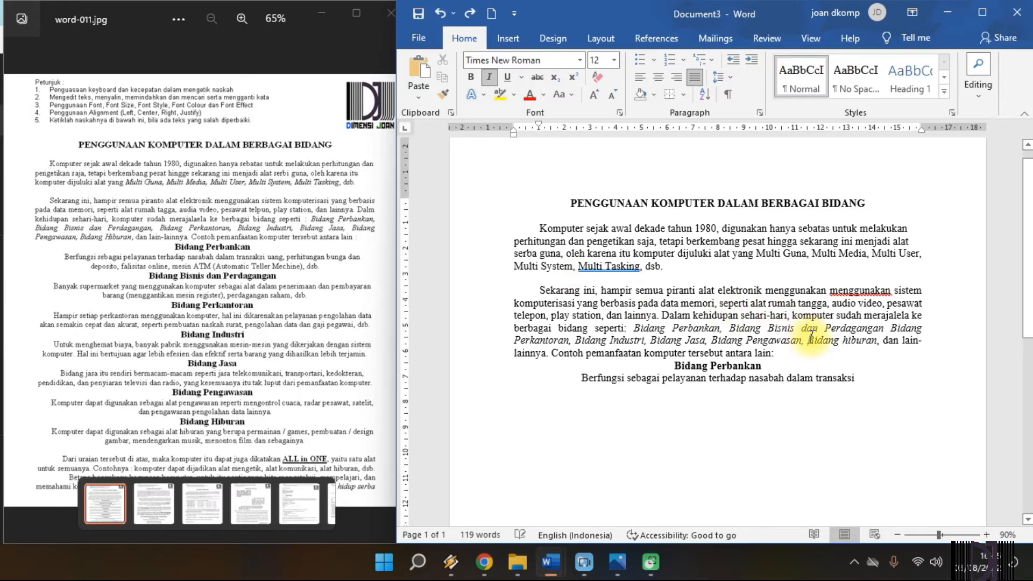
{"action": "key", "text": "Down"}
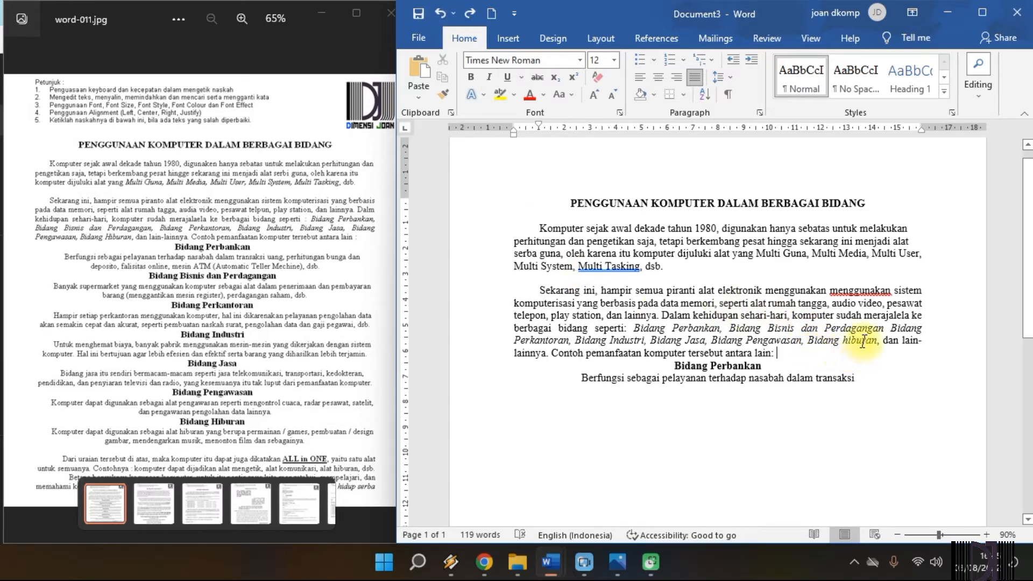
- Change the case of the word "hiburan" at the end of the italic list in the second paragraph to "Hiburan"
{"action": "left_click", "coordinate": [861, 340]}
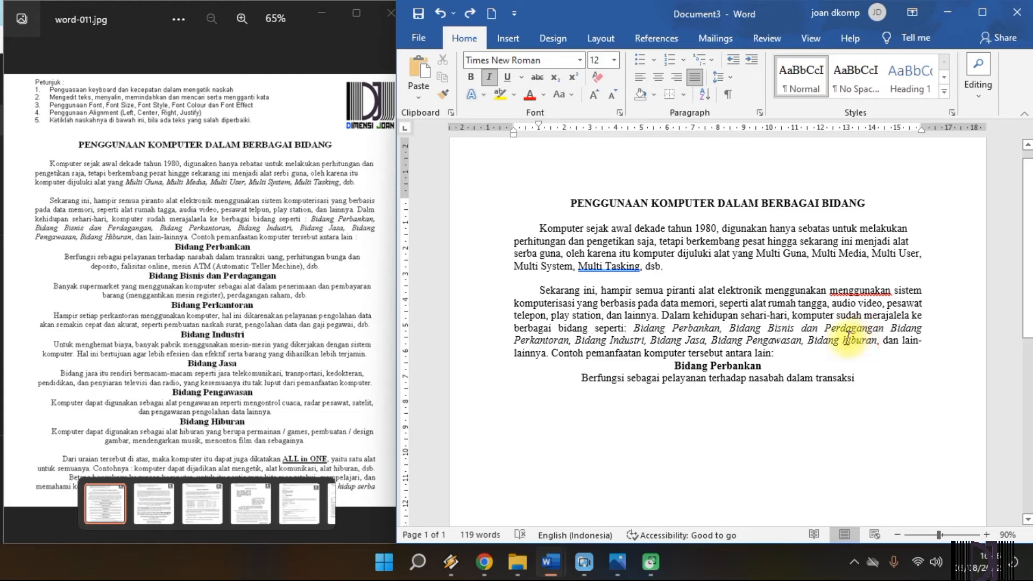
{"action": "left_click", "coordinate": [879, 340]}
{"action": "key", "text": "BackSpace"}
{"action": "type", "text": ","}
{"action": "left_click", "coordinate": [860, 352]}
{"action": "key", "text": "shift+F3"}
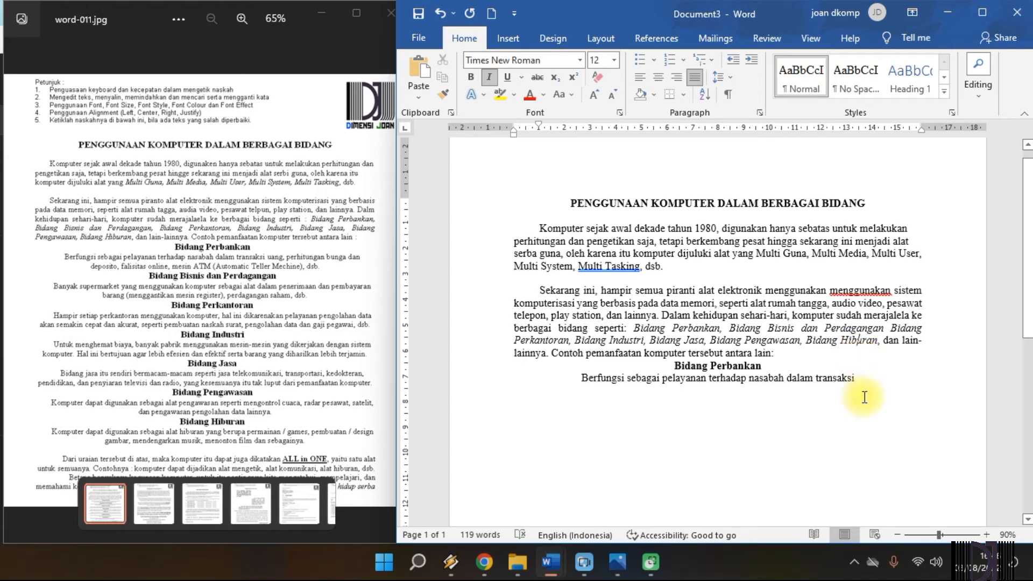
- Complete the Bidang Perbankan description with "uang, perhitungan bunga dan deposito, faslilitas online, mesin ATM (Automatic Teller Mechine), dsb." and start a new line
{"action": "left_click", "coordinate": [866, 379]}
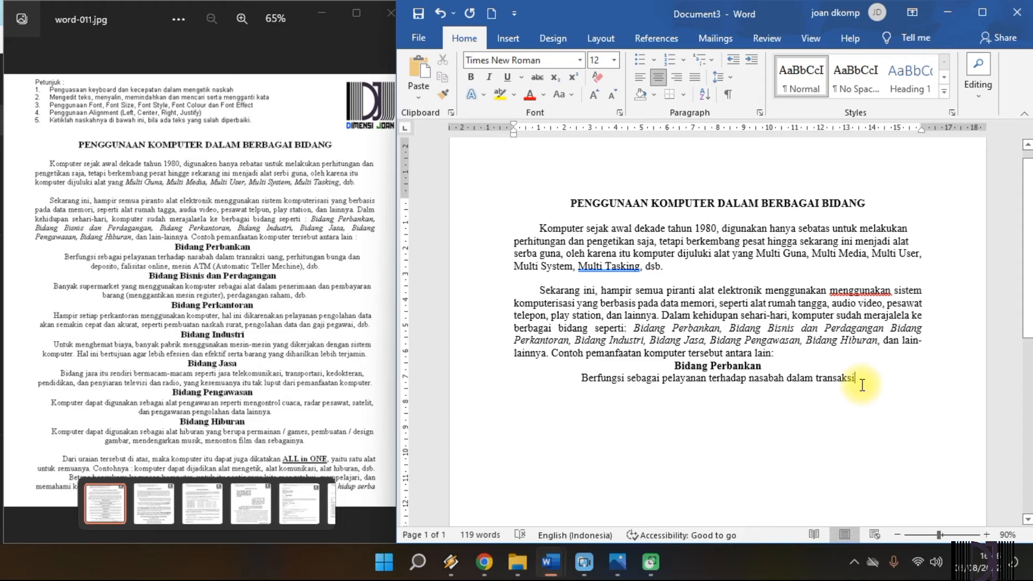
{"action": "type", "text": "uang, "}
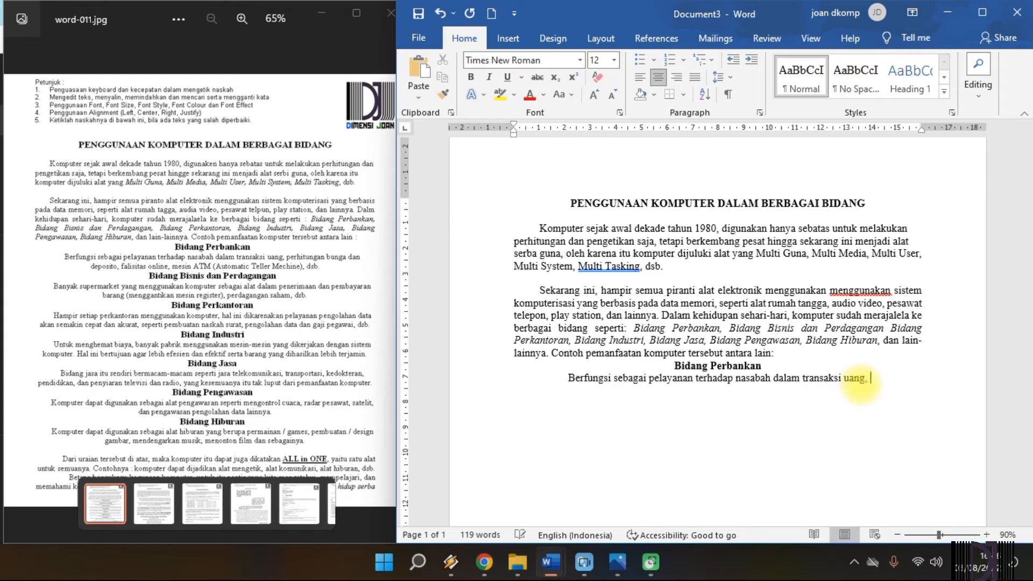
{"action": "type", "text": "perhitungan "}
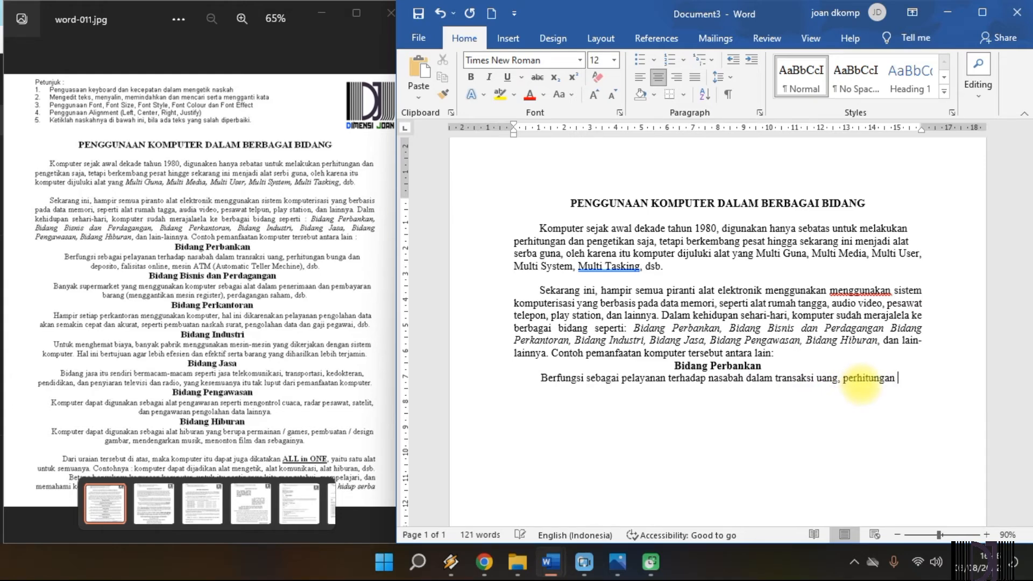
{"action": "type", "text": "bunga dan depo"}
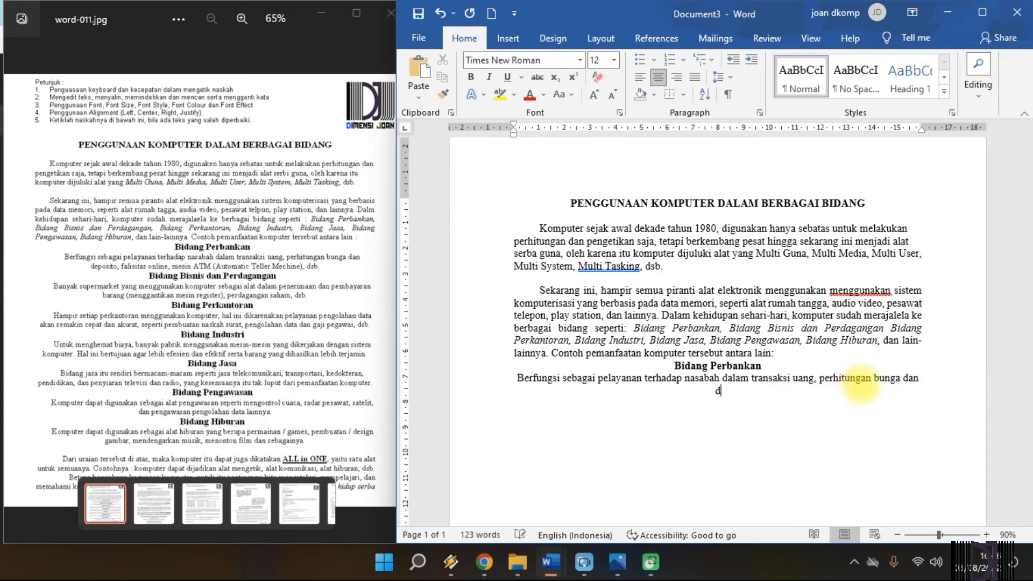
{"action": "type", "text": "sito, faslilitas"}
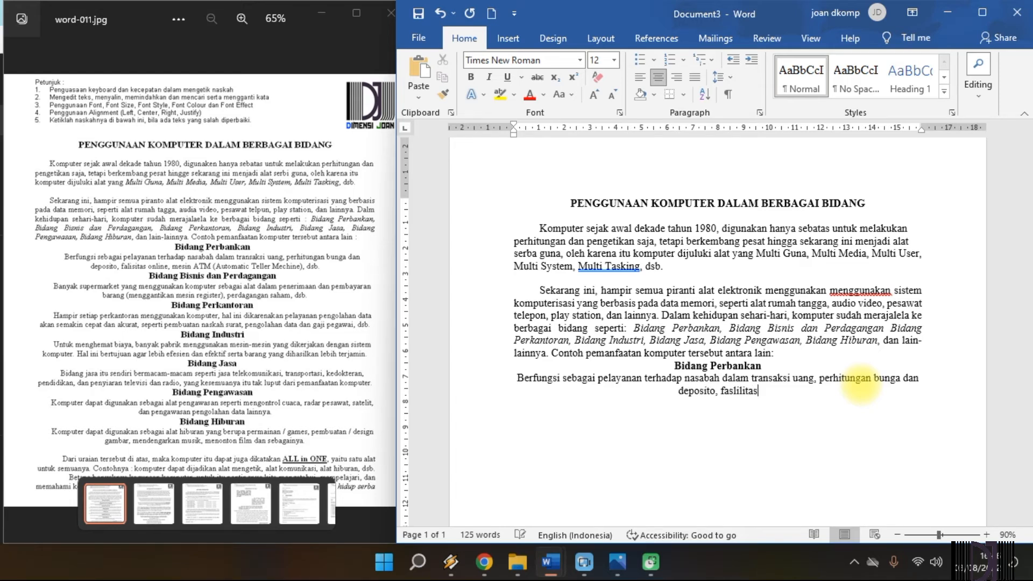
{"action": "type", "text": " online, mesi"}
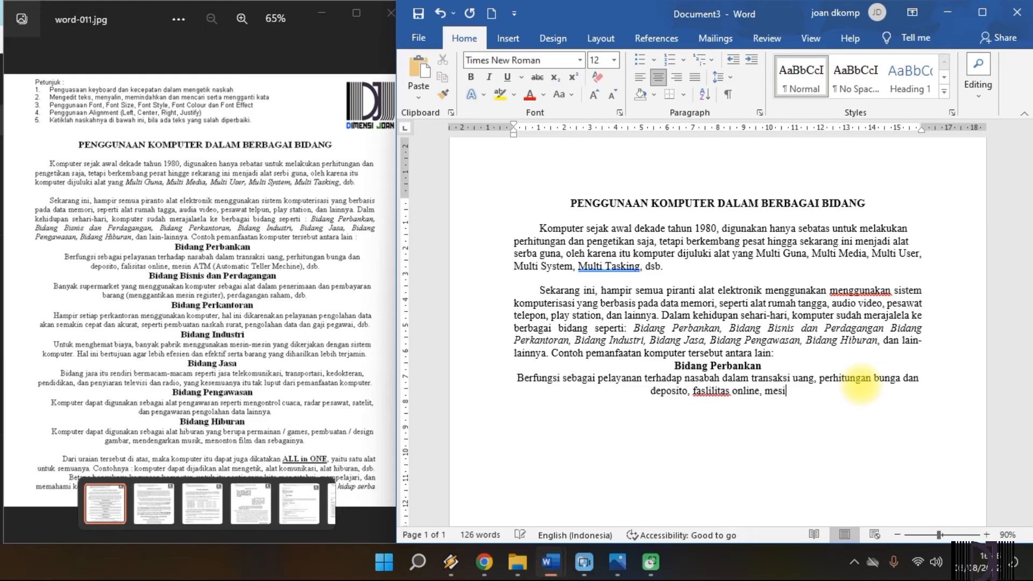
{"action": "type", "text": "n ATM (A"}
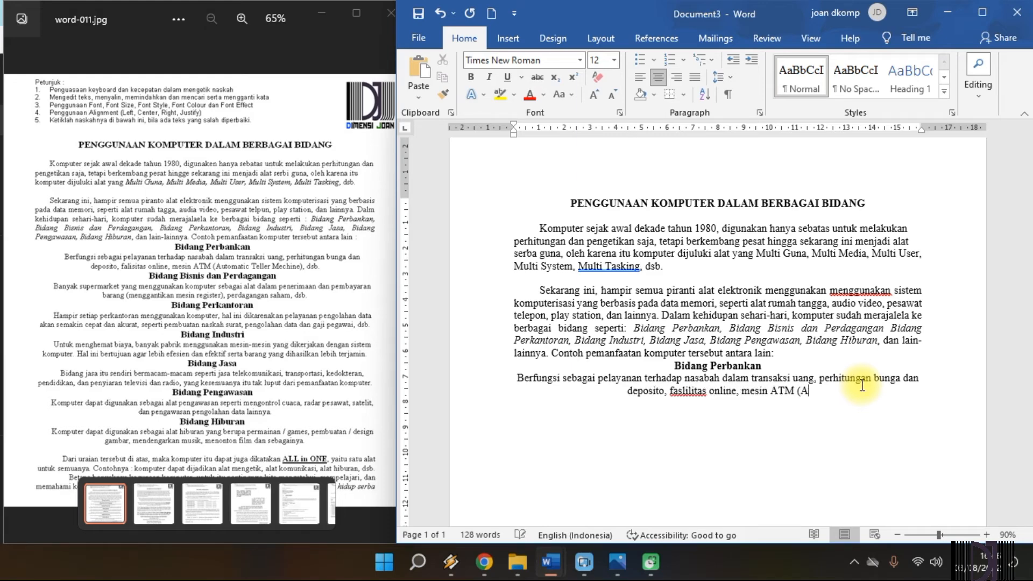
{"action": "type", "text": "utomatic Tel"}
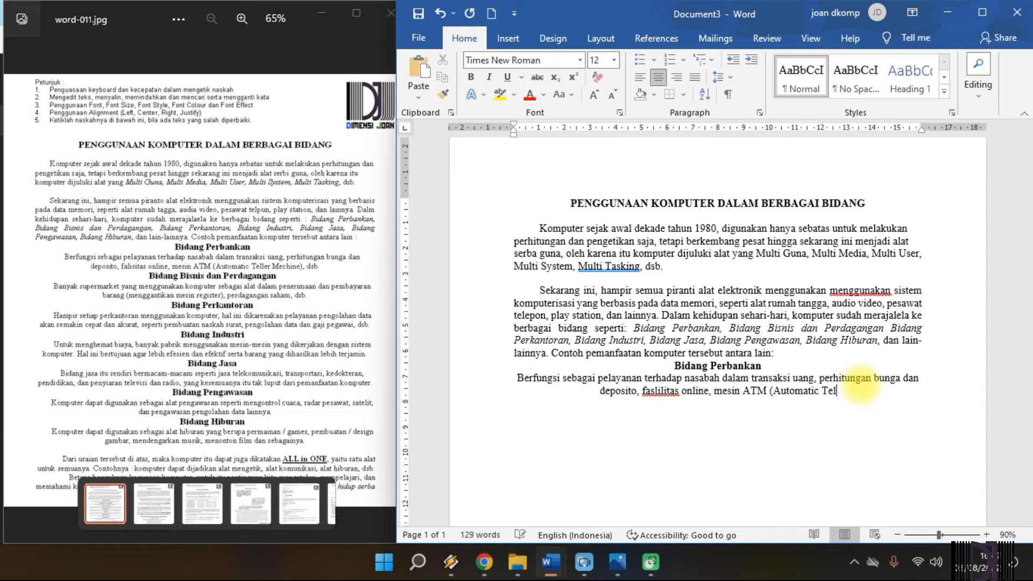
{"action": "type", "text": "ler Mechine),"}
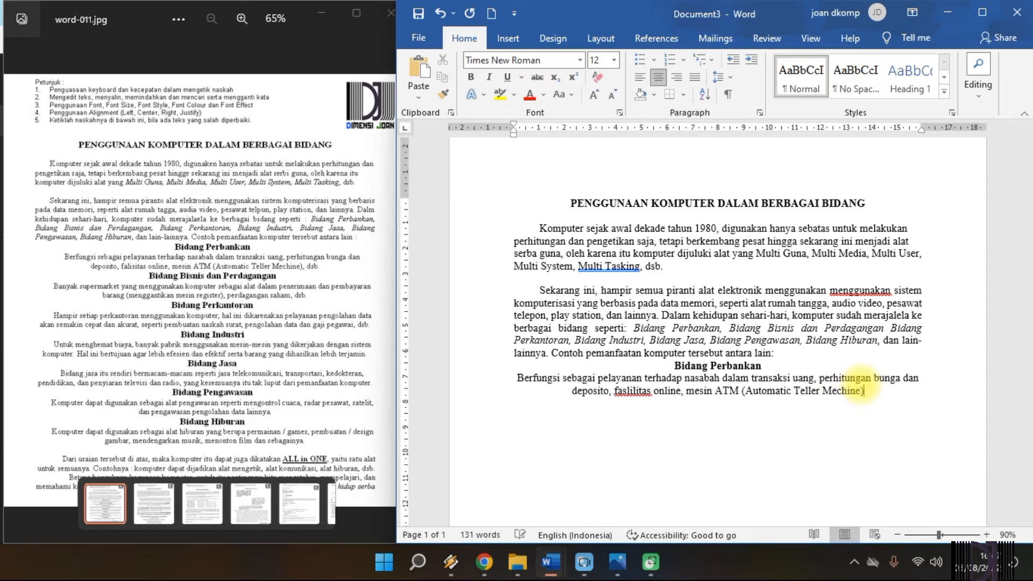
{"action": "type", "text": " dsb."}
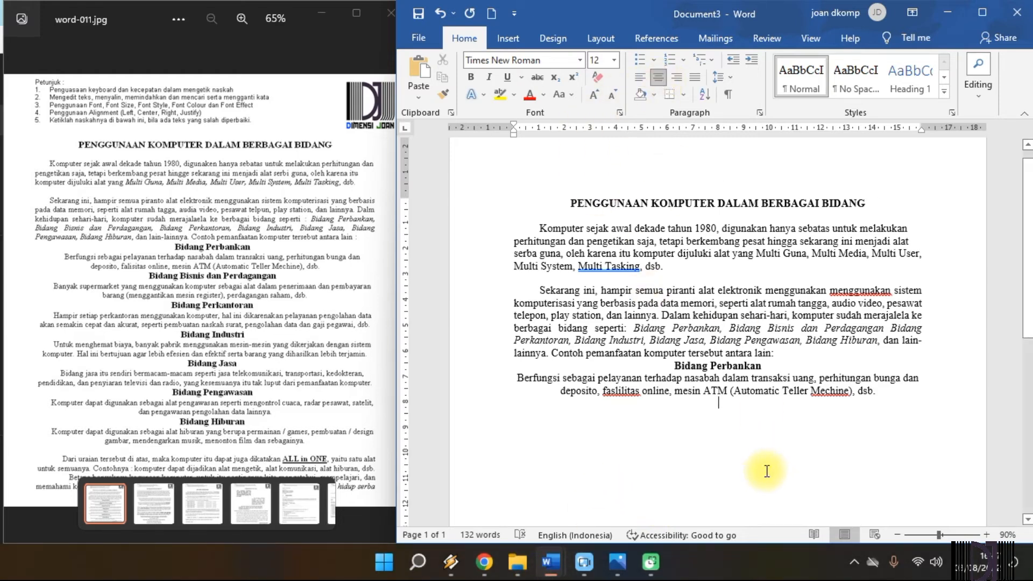
- Add the bold, centered subheading "Bidang Bisnis dan Perdagangan" below the Bidang Perbankan description and begin a new line
{"action": "left_click", "coordinate": [471, 79]}
{"action": "type", "text": "Bidang B"}
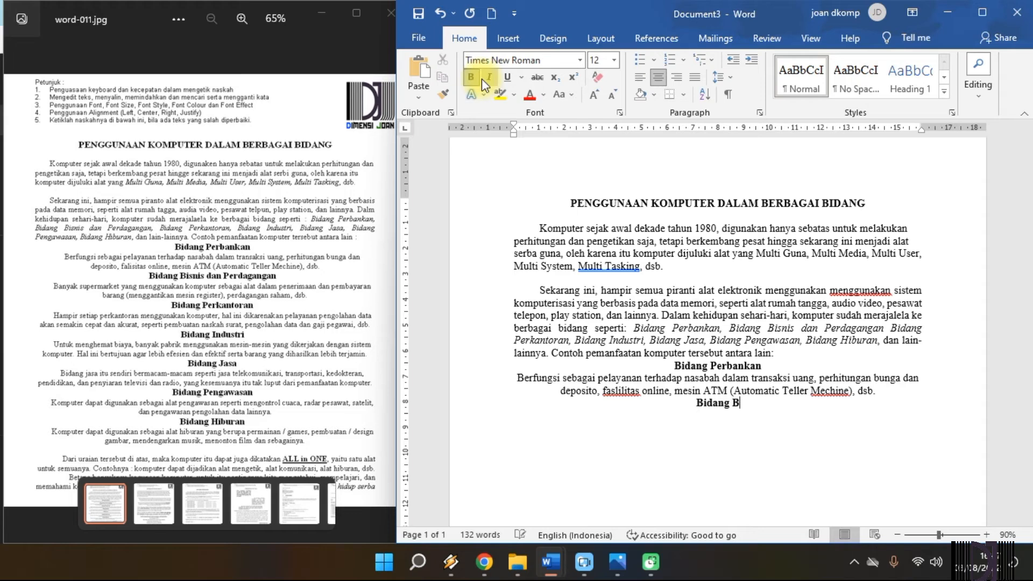
{"action": "type", "text": "isnis da"}
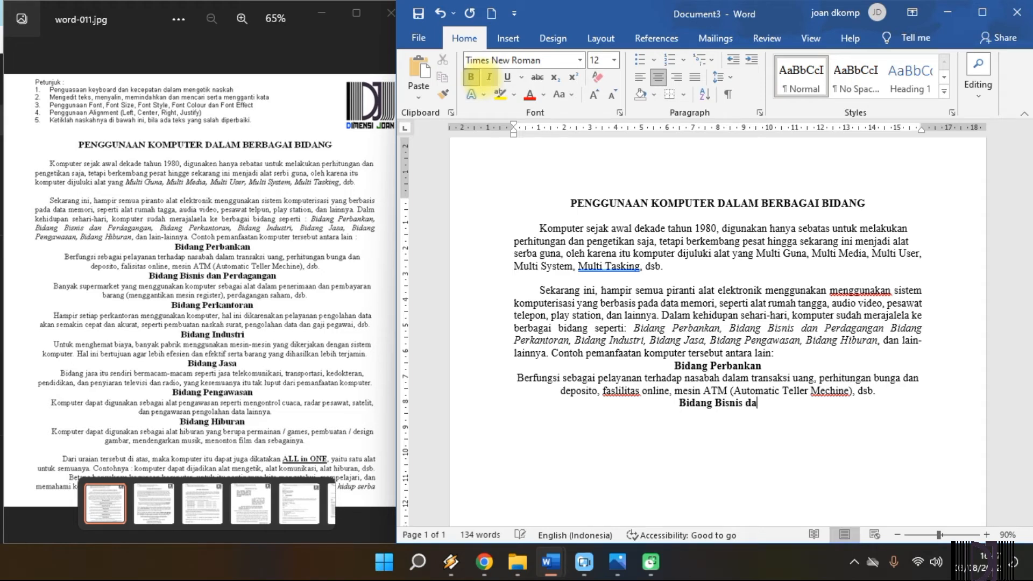
{"action": "type", "text": "n Perdagangan"}
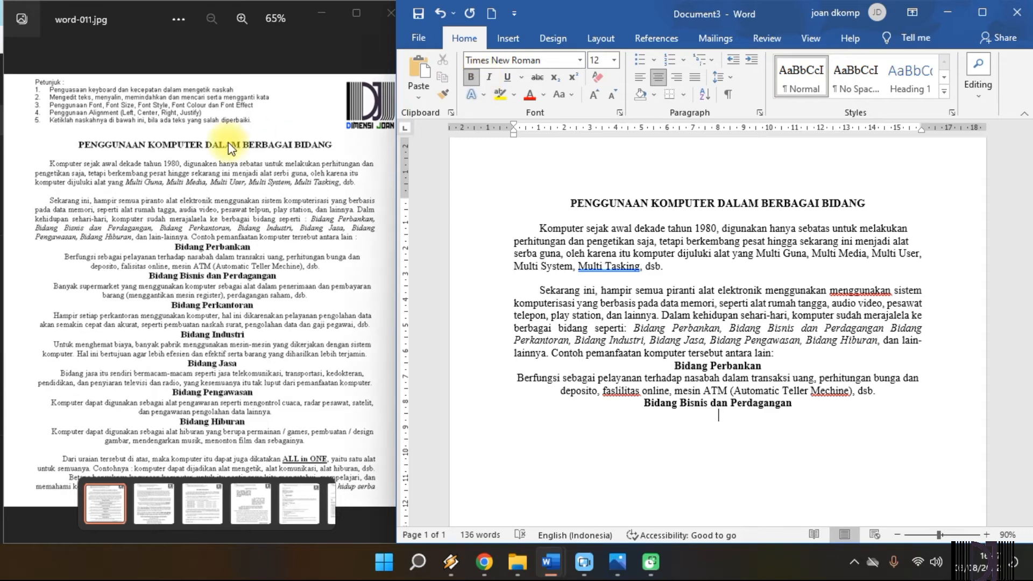
- Write the non-bold text "Banyak supermarket yang menggunakan komputer sebagai alat dalam penerimaan dan pembayaran" under the Bidang Bisnis dan Perdagangan subheading
{"action": "left_click", "coordinate": [720, 414]}
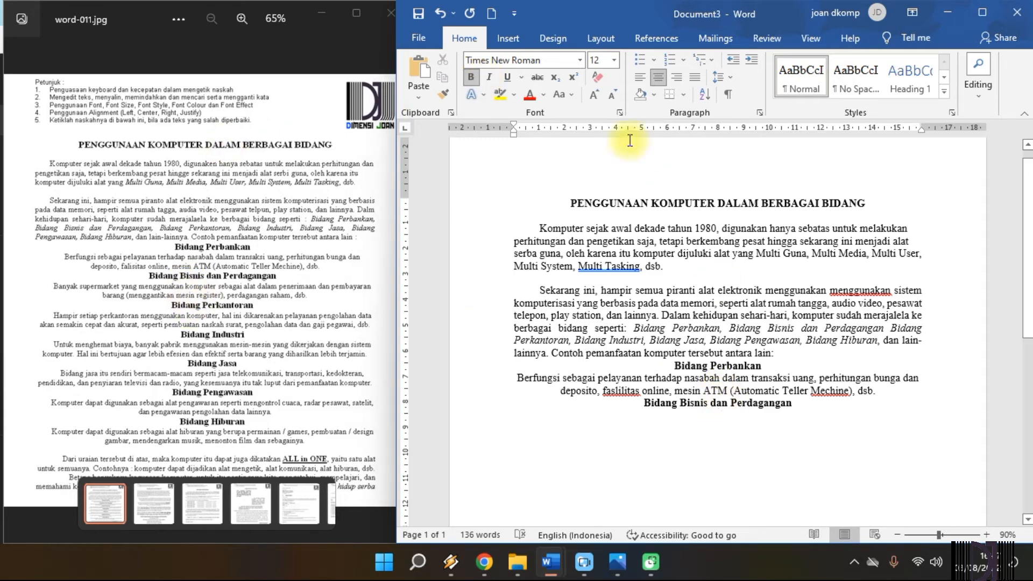
{"action": "left_click", "coordinate": [470, 81]}
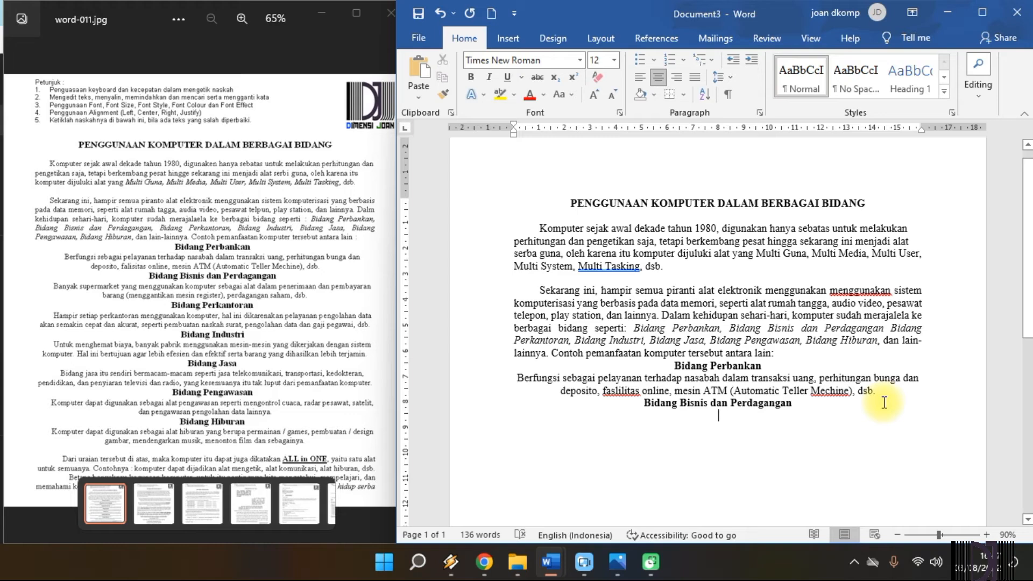
{"action": "type", "text": "Ba"}
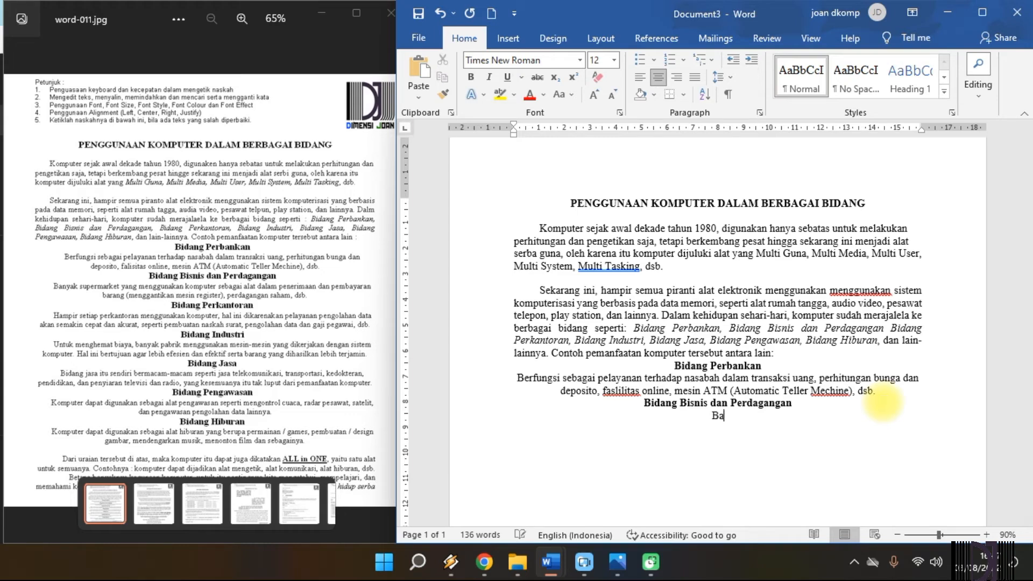
{"action": "type", "text": "nyak supermarket yang"}
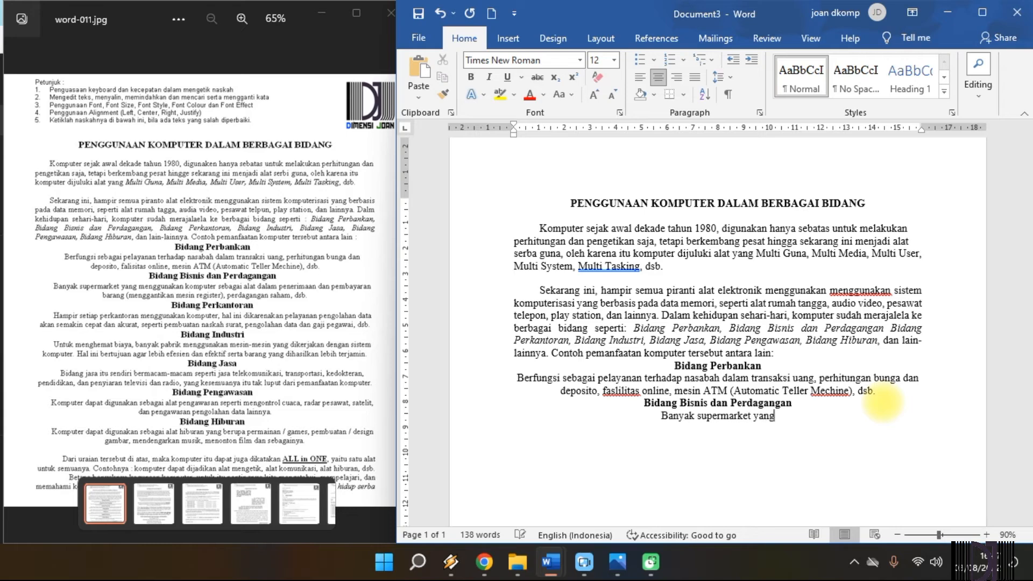
{"action": "type", "text": " menggunakan"}
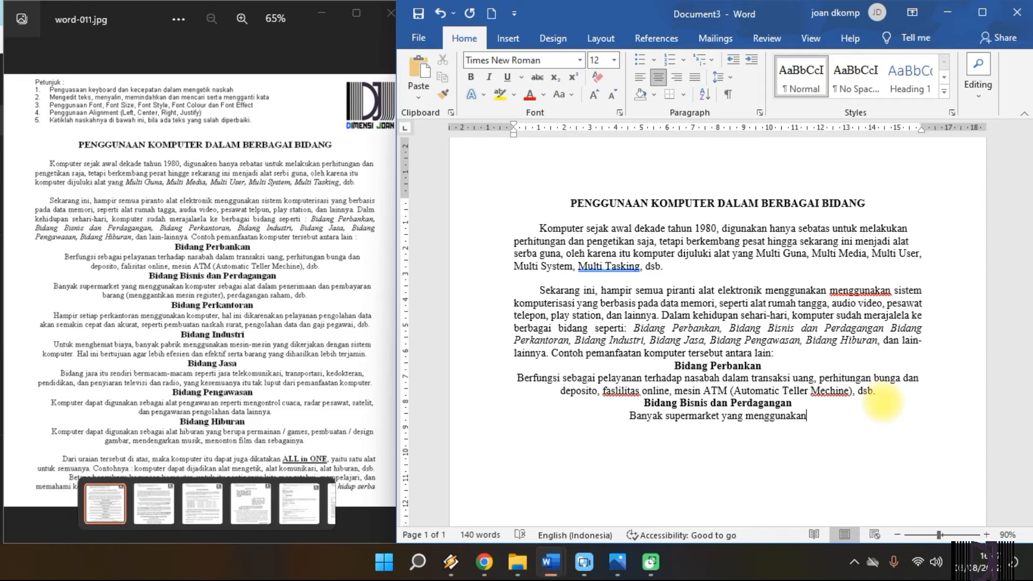
{"action": "type", "text": "ko"}
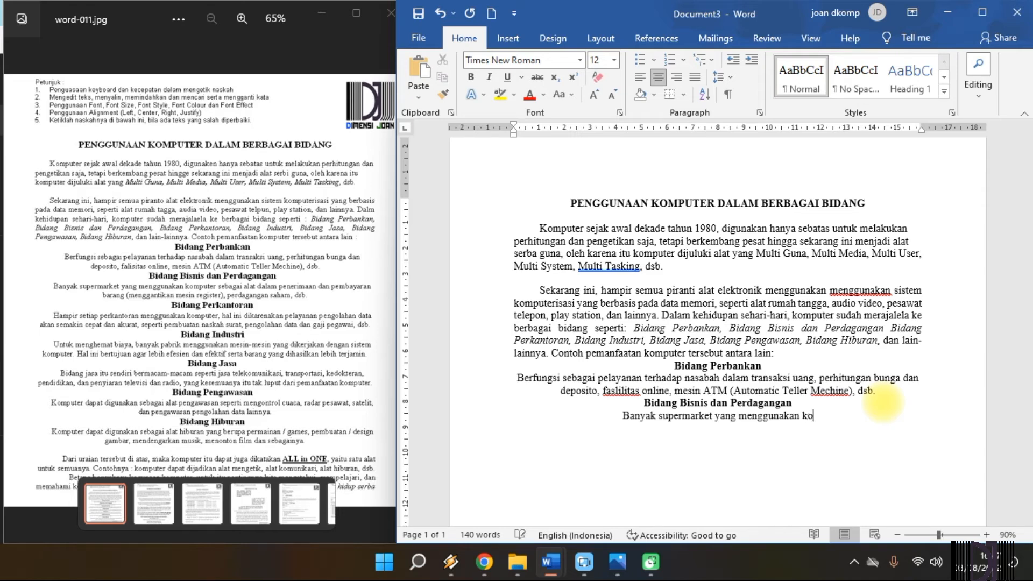
{"action": "type", "text": "mputer sebagai a"}
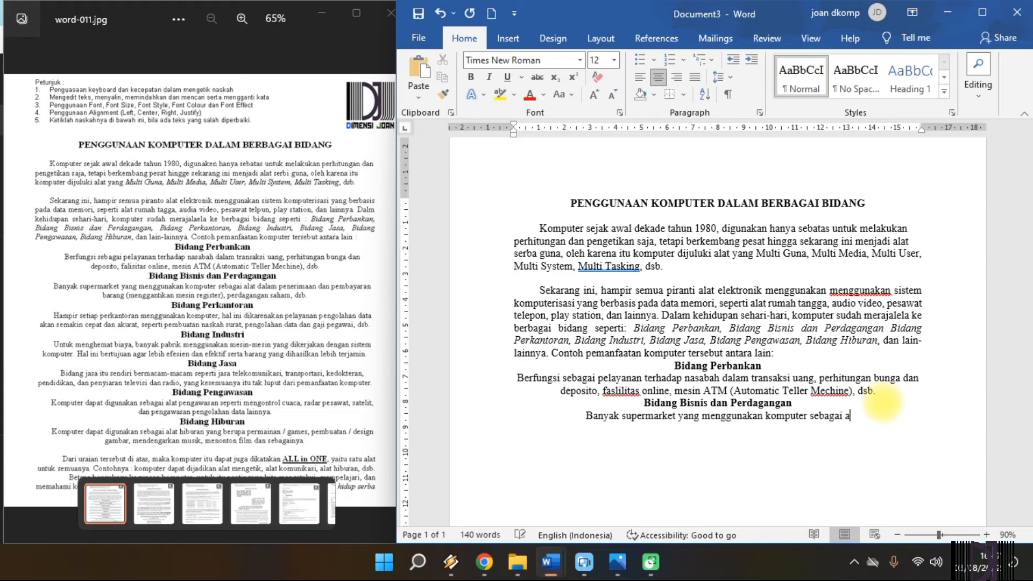
{"action": "type", "text": "lat dalam p"}
{"action": "type", "text": "enerimaa"}
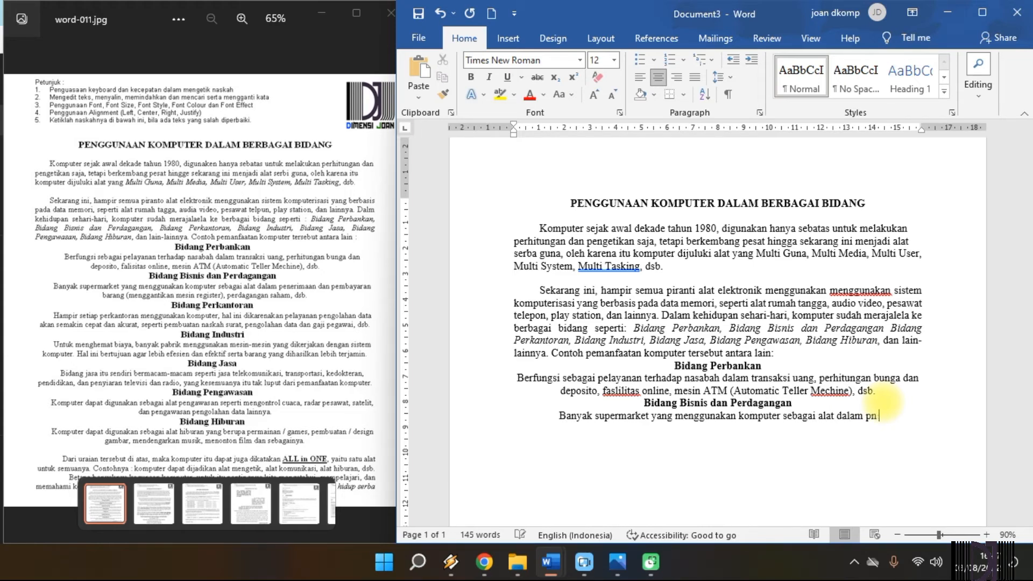
{"action": "type", "text": "n dan pembay"}
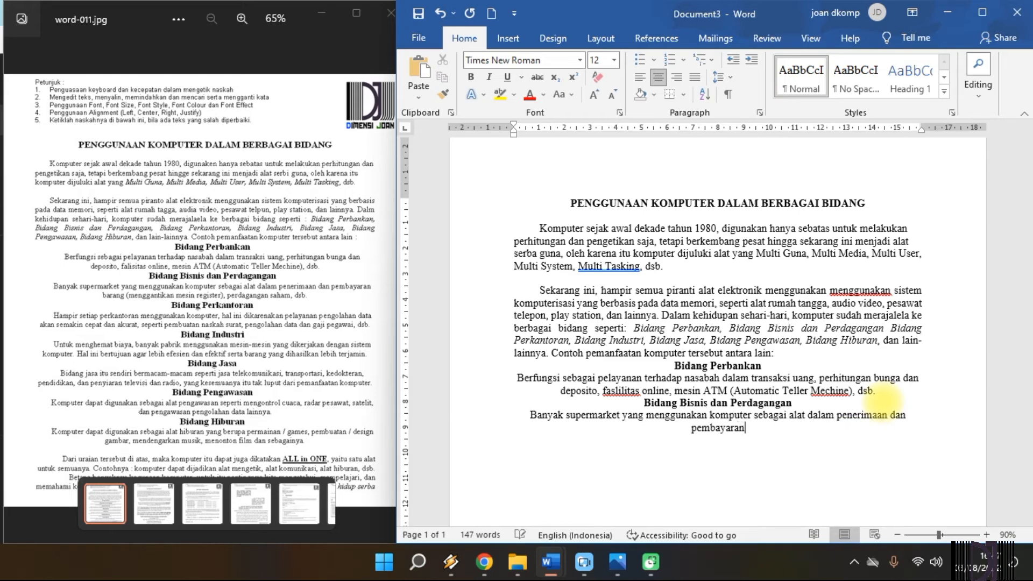
- Finish the Bidang Bisnis dan Perdagangan description with "barang (menggantikan mesin register), perdagangan saham, dsb."
{"action": "type", "text": "aran barang "}
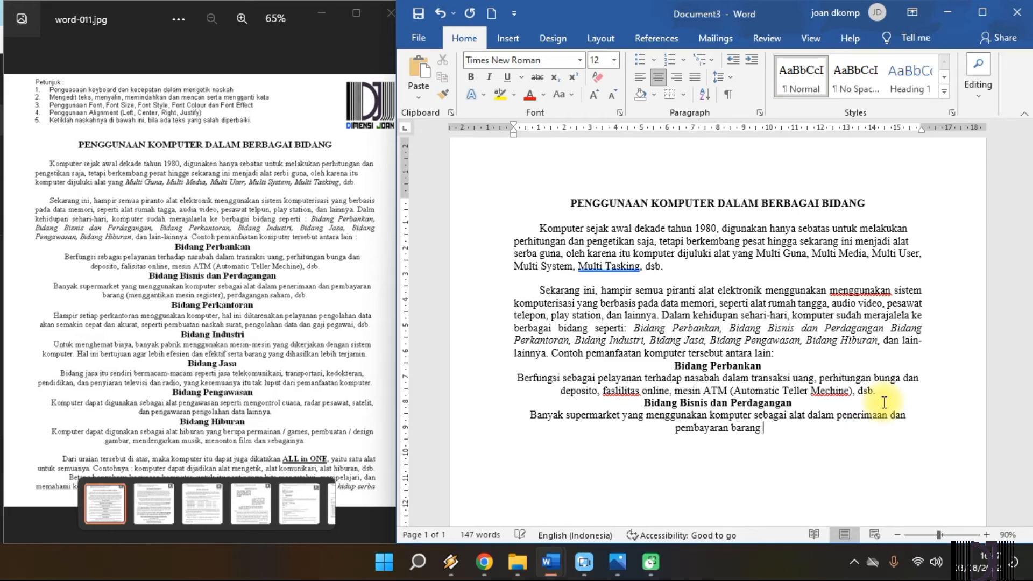
{"action": "type", "text": "(menggantikan"}
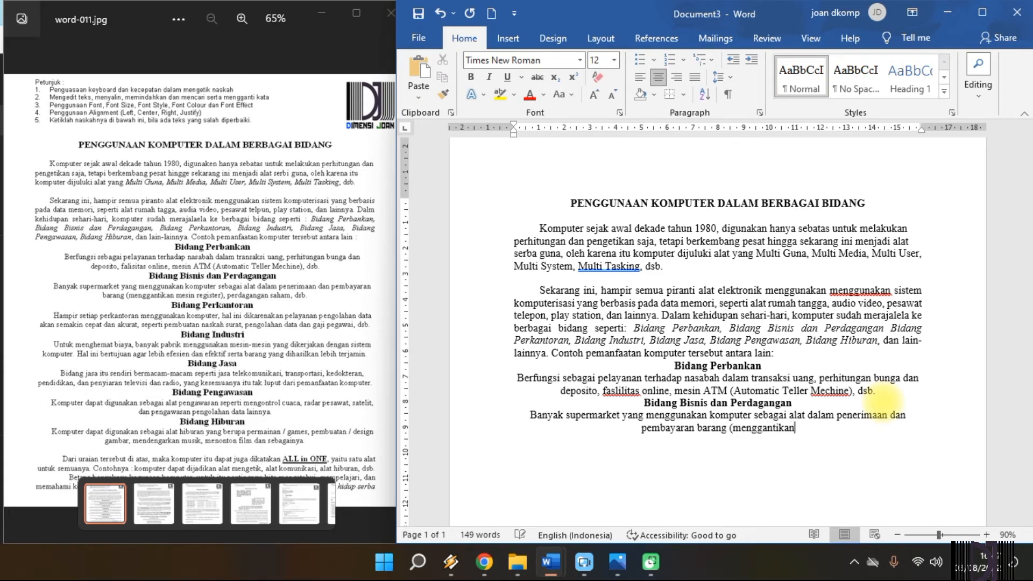
{"action": "type", "text": " mesin regi"}
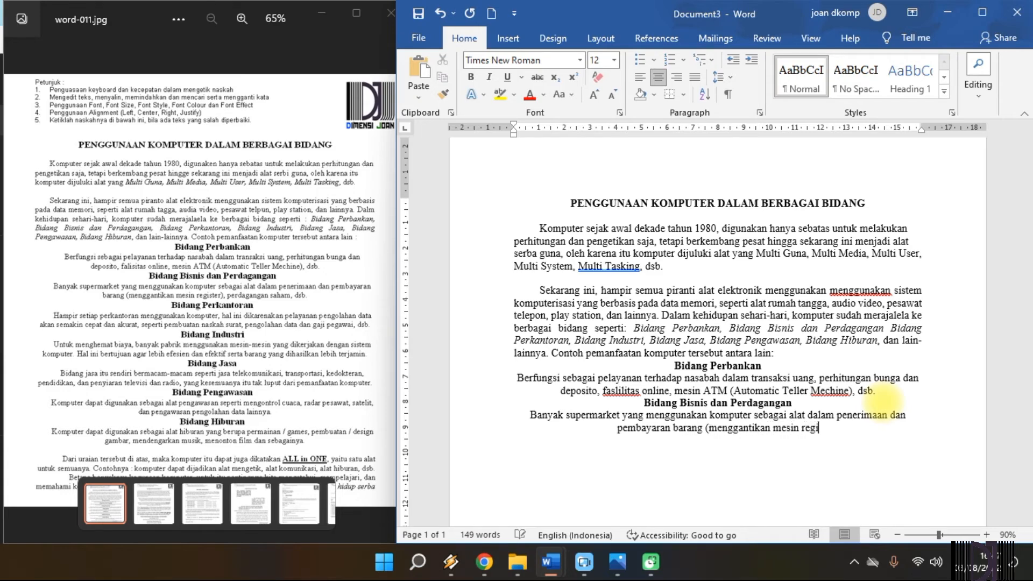
{"action": "type", "text": "ster), per"}
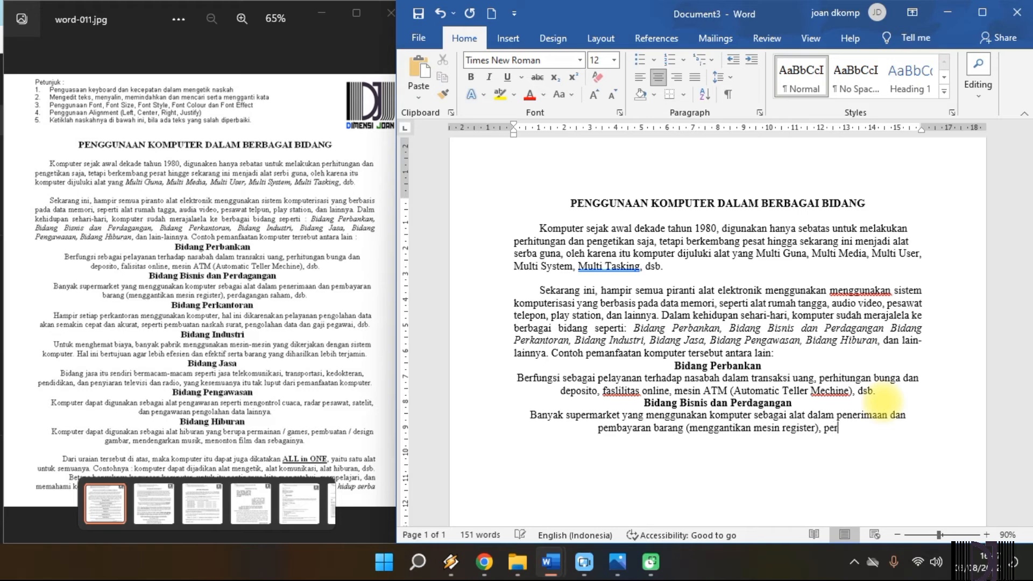
{"action": "type", "text": "dagangan saham,"}
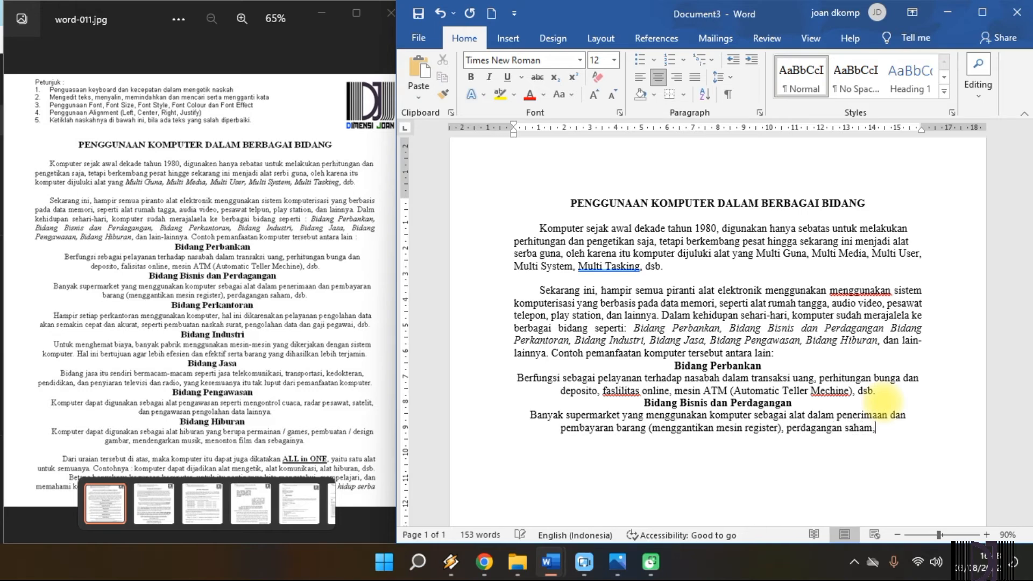
{"action": "type", "text": " dsb."}
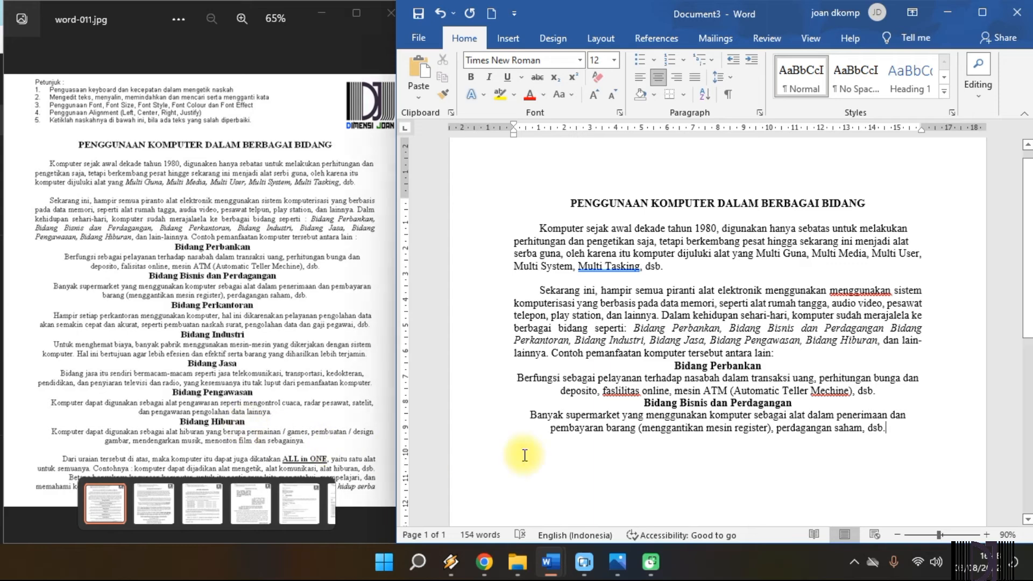
- Leave a blank line after the Bidang Bisnis dan Perdagangan description and start a new right-aligned paragraph
{"action": "left_click", "coordinate": [284, 402]}
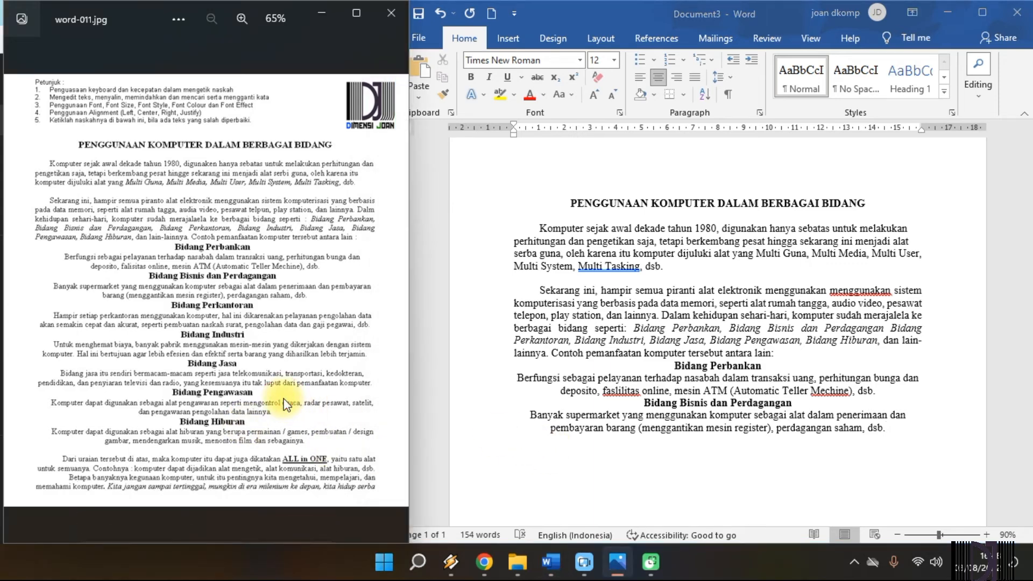
{"action": "left_click", "coordinate": [893, 434]}
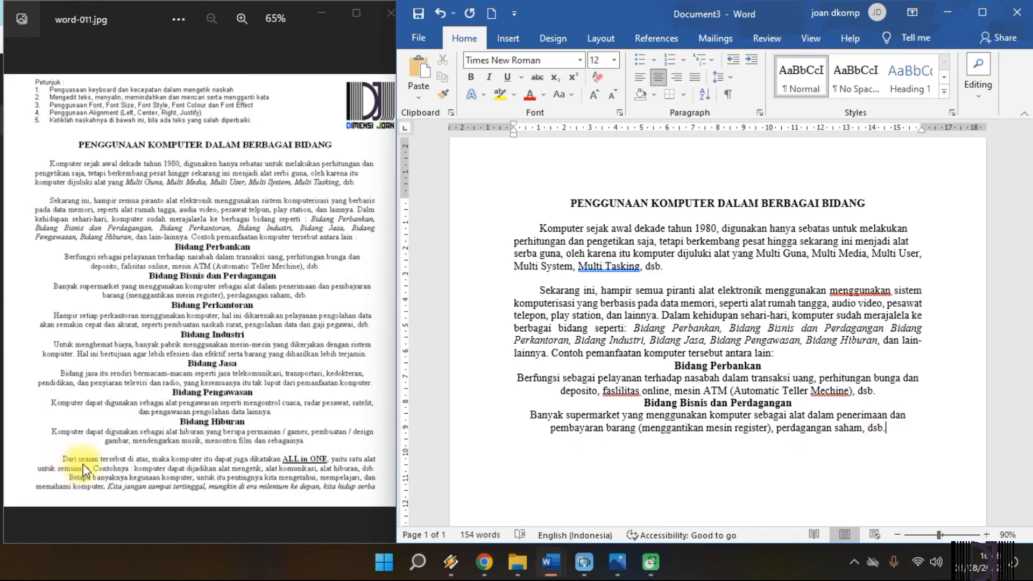
{"action": "key", "text": "Return"}
{"action": "key", "text": "Return"}
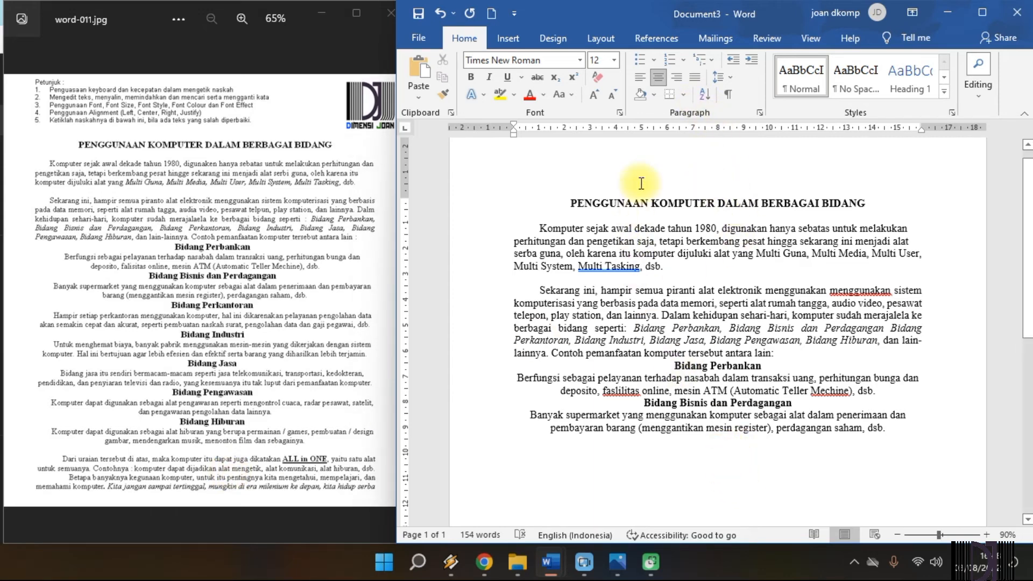
{"action": "left_click", "coordinate": [679, 76]}
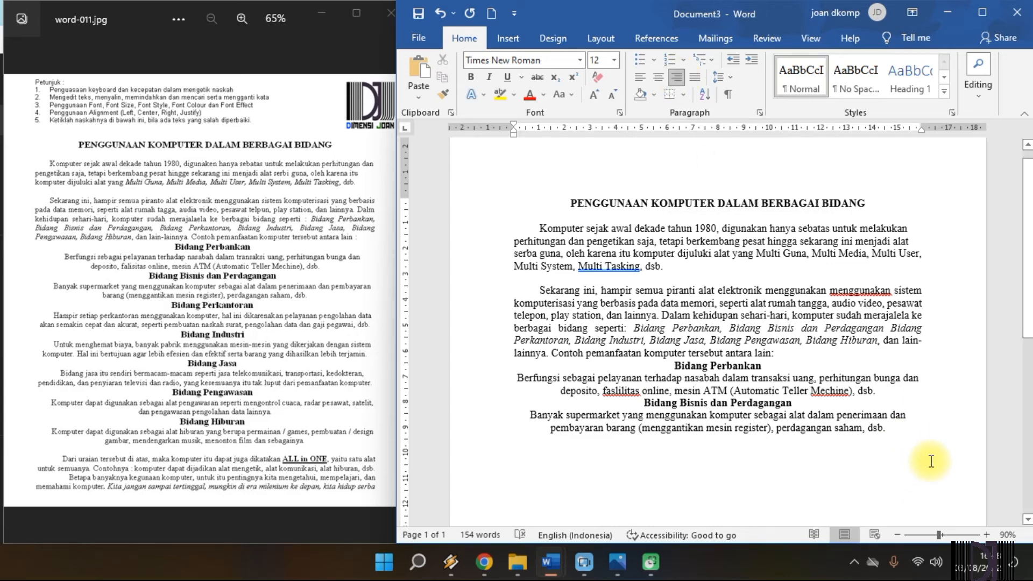
- Begin the right-aligned closing paragraph with "Dari uraian tersebut diatas, maka komputer itu dapat juga dikatakan ALL in ONE,"
{"action": "type", "text": "Dai"}
{"action": "type", "text": "i uraian ter"}
{"action": "type", "text": "sebut di"}
{"action": "type", "text": "atas, maka k"}
{"action": "type", "text": "omputer itu dap"}
{"action": "type", "text": "at juga dikata"}
{"action": "type", "text": "kan ALL in"}
{"action": "type", "text": " ONE"}
{"action": "type", "text": ","}
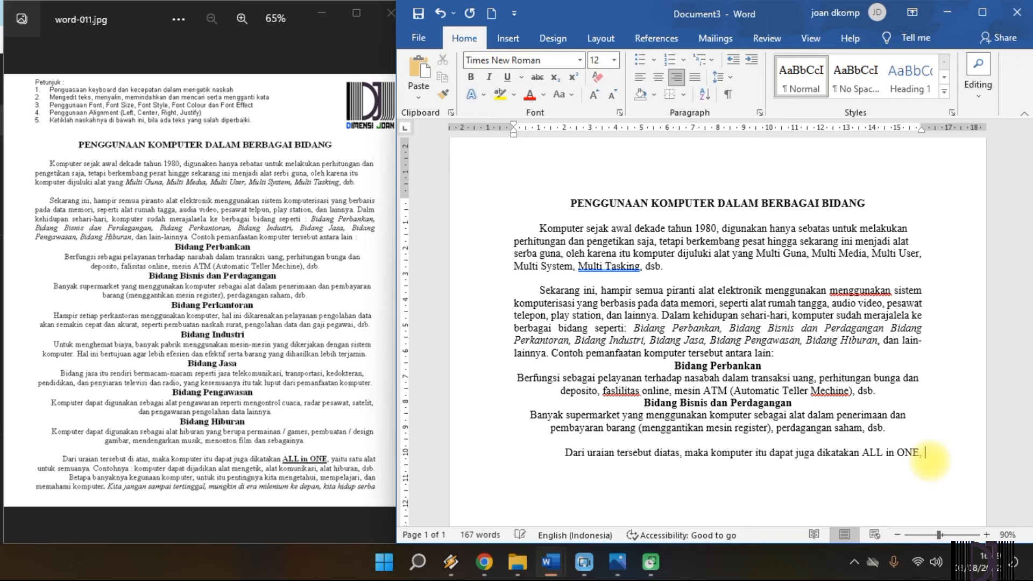
- Continue the closing paragraph with "yaitu satu alat untuk semuanya. Contohnya: Komputer dapat dijadikan alat mengetik, alat komunikasi,"
{"action": "type", "text": " yaitu satu alat"}
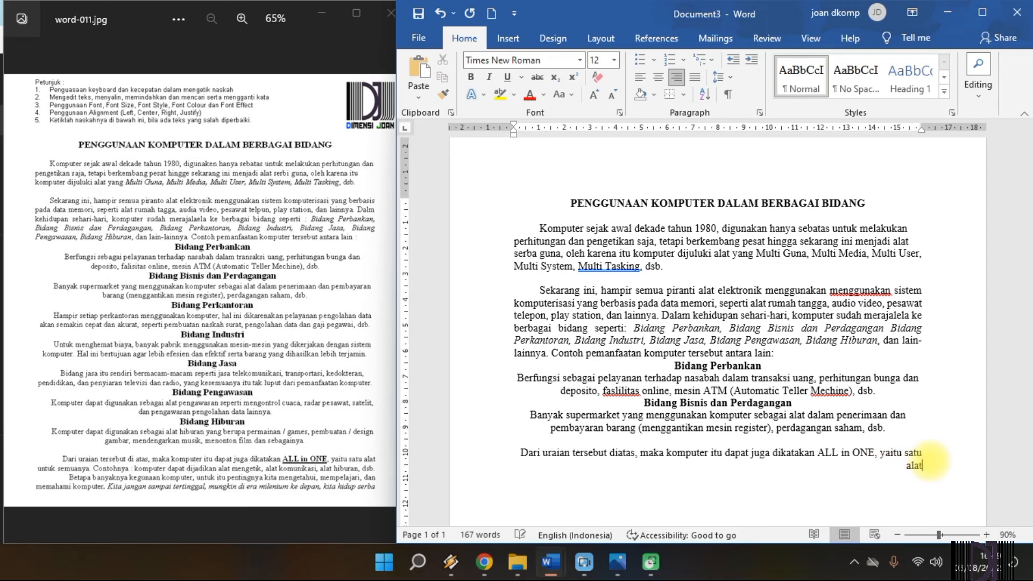
{"action": "type", "text": " untuk semuanya. c"}
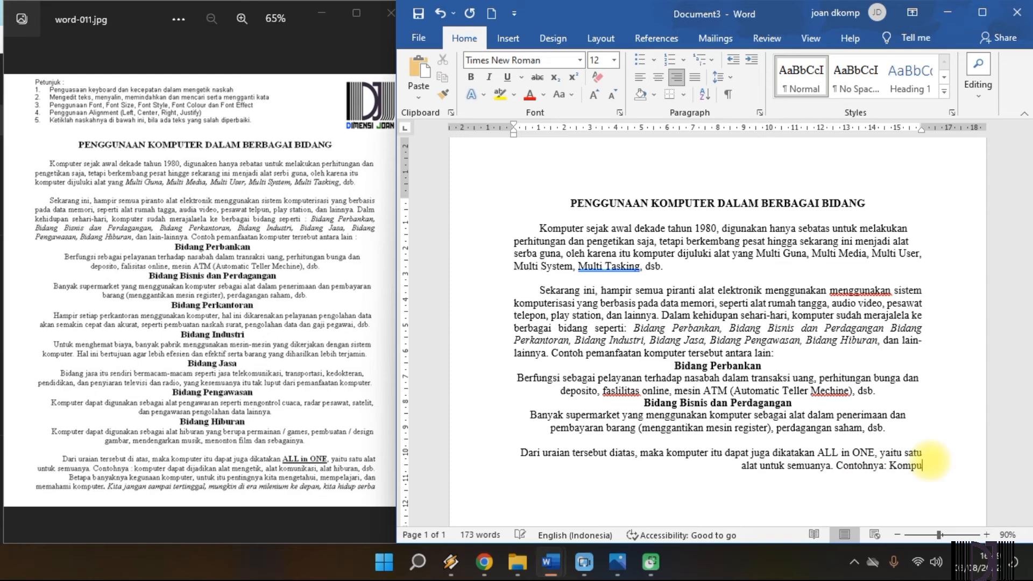
{"action": "type", "text": "ijadikan"}
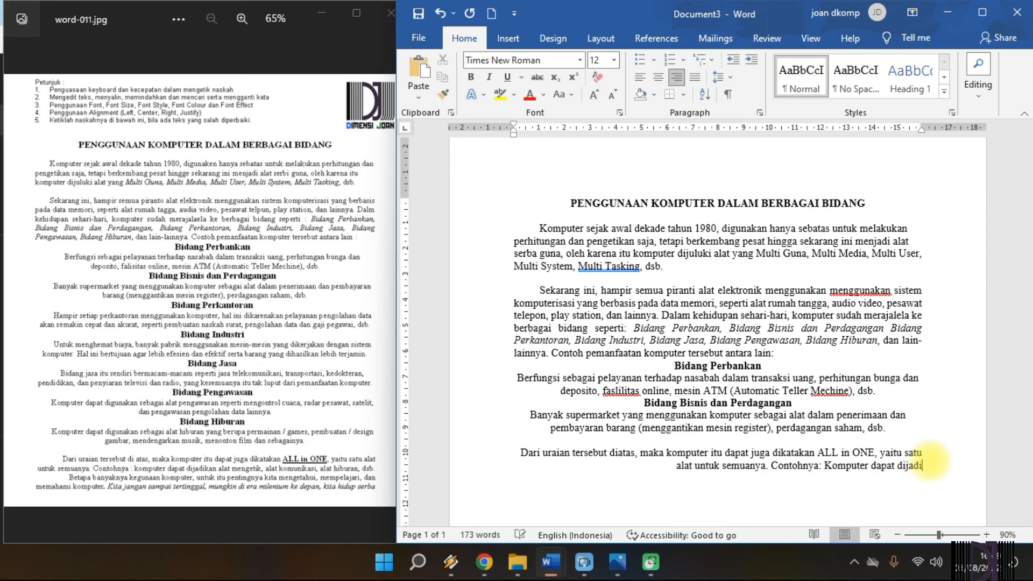
{"action": "type", "text": "t men"}
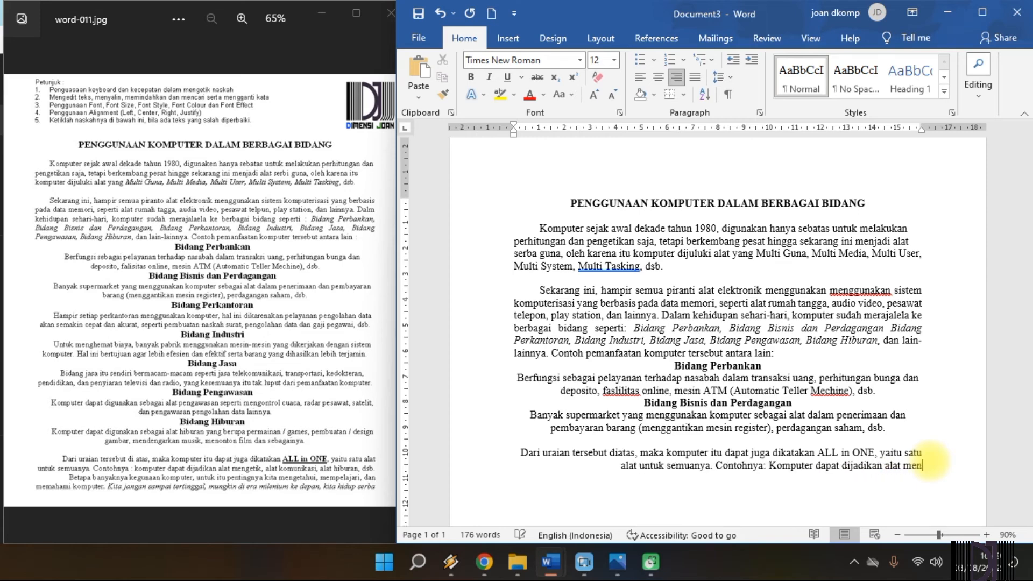
{"action": "type", "text": "getik, alat k"}
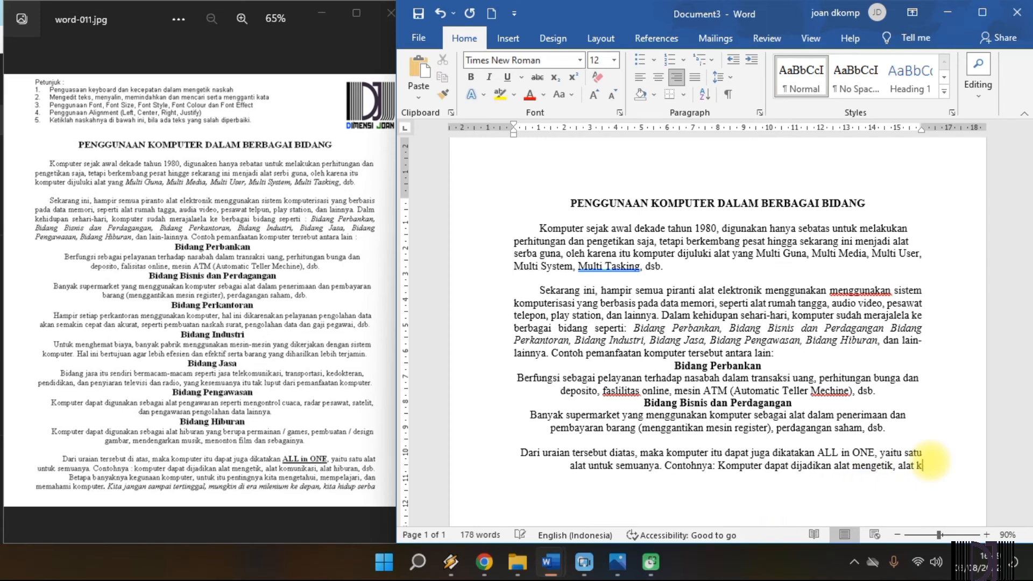
{"action": "type", "text": "omunikasi"}
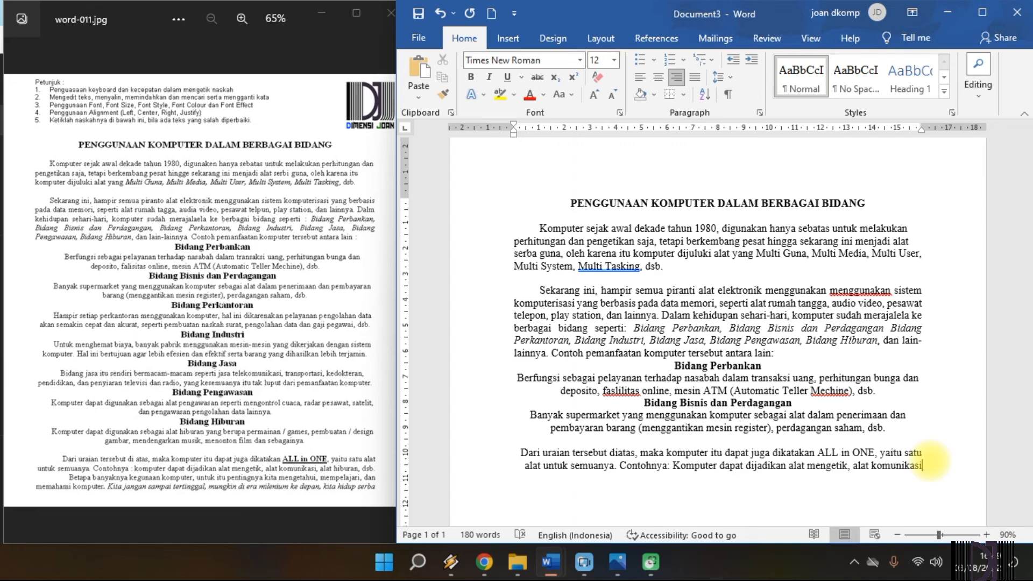
{"action": "type", "text": ","}
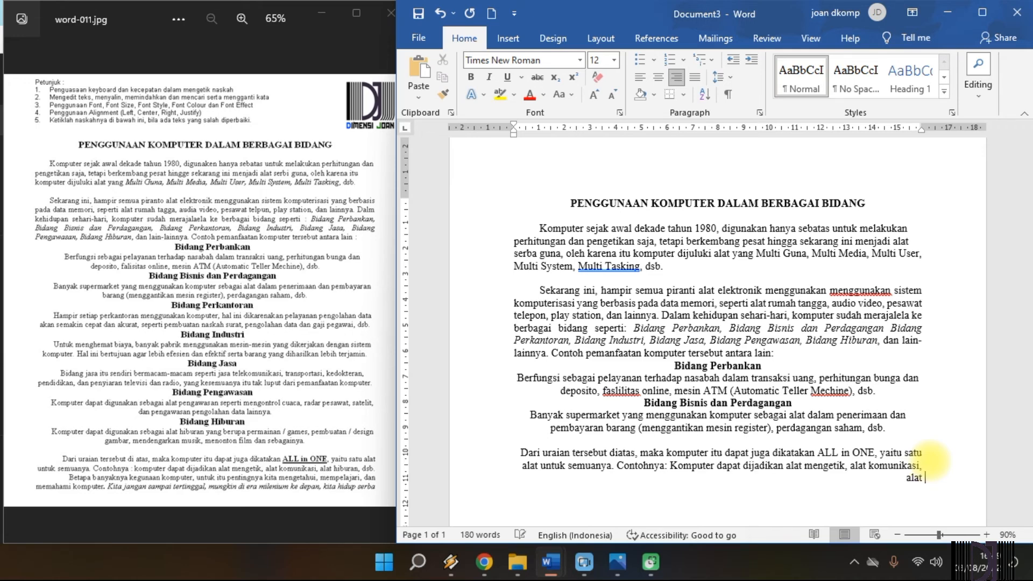
- Continue the closing paragraph with "alat hiburan, dsb. Betapa banyaknya kegunaannya komputer, untuk pentingnya kita mengetahui"
{"action": "type", "text": " alat hiburan, dsb. betapa"}
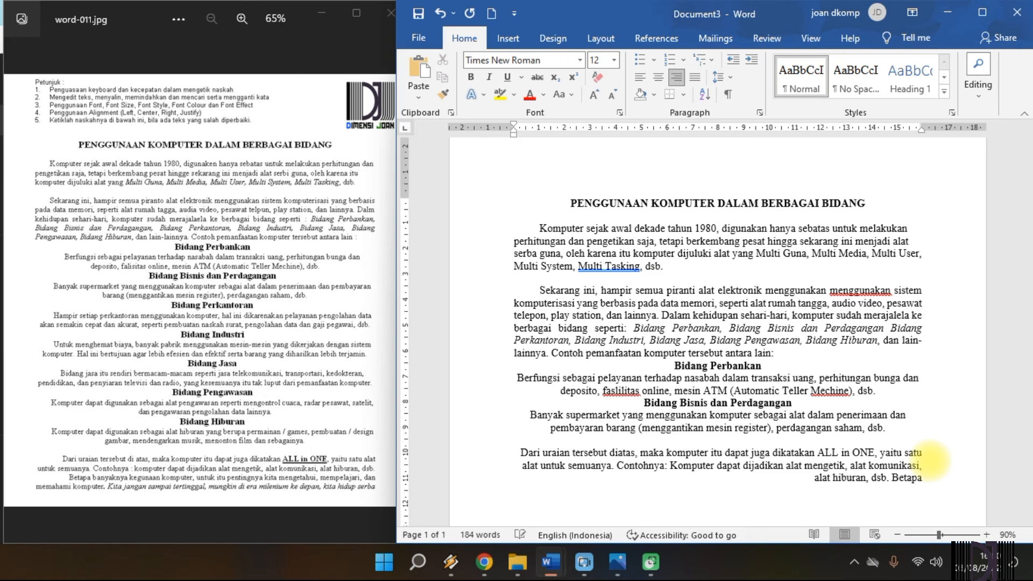
{"action": "type", "text": " banyak"}
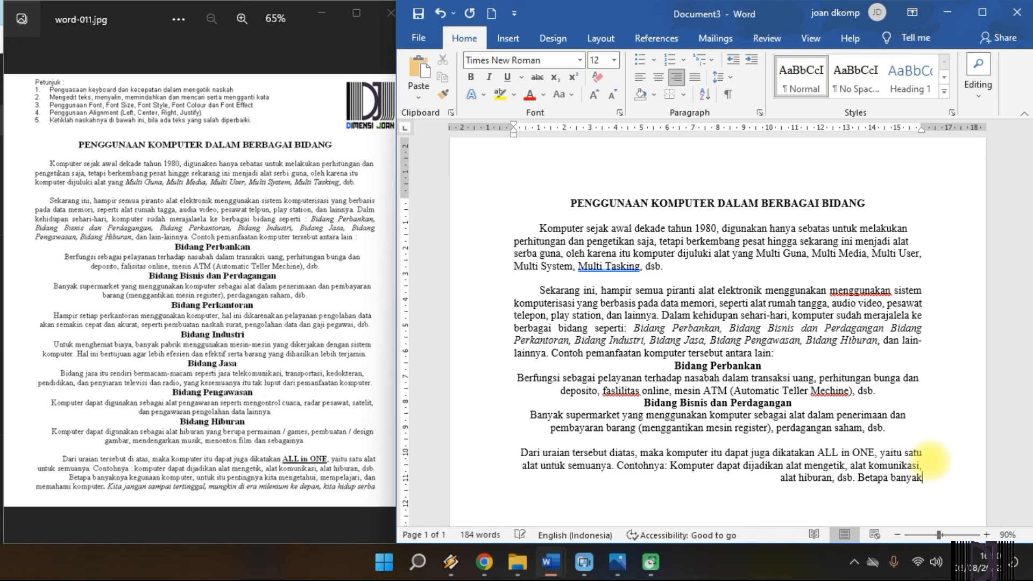
{"action": "type", "text": "nya "}
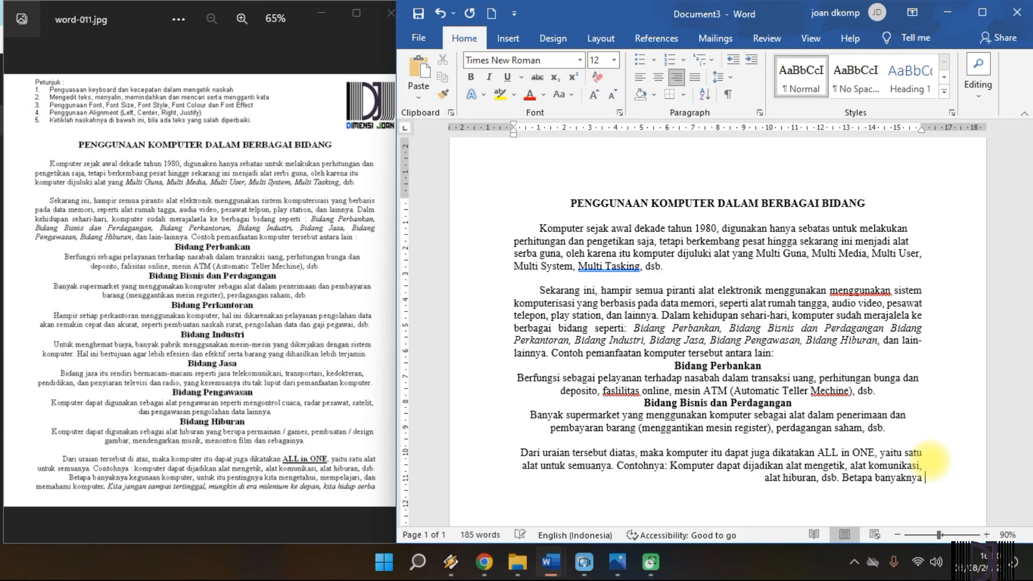
{"action": "type", "text": "kegunaanny"}
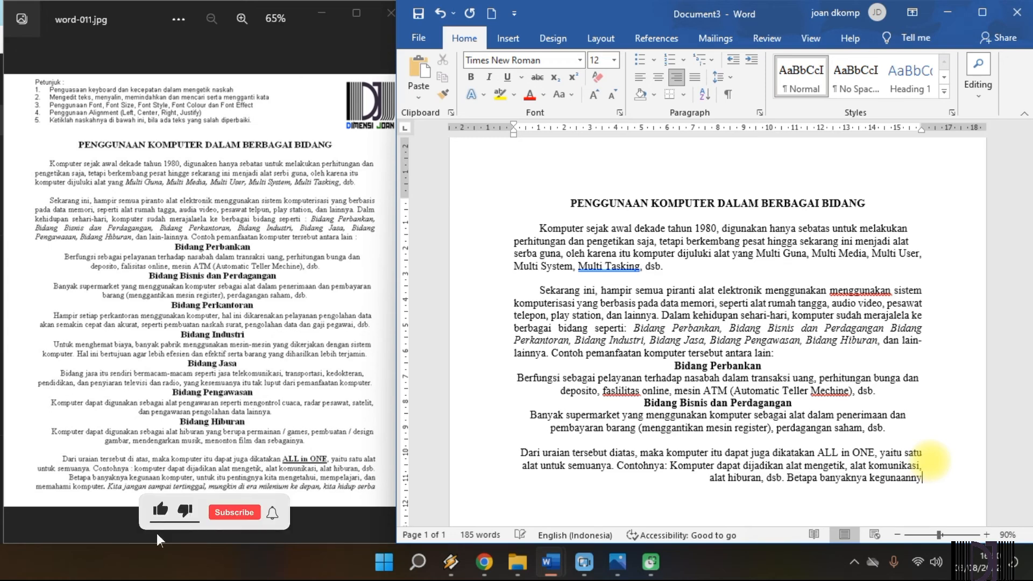
{"action": "type", "text": "a komputer"}
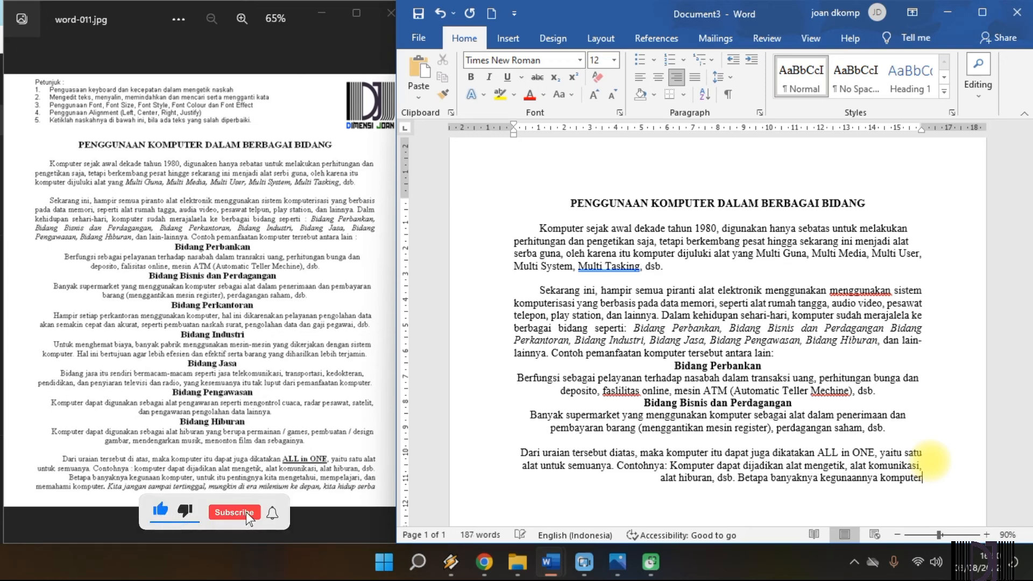
{"action": "type", "text": ", untuk penti"}
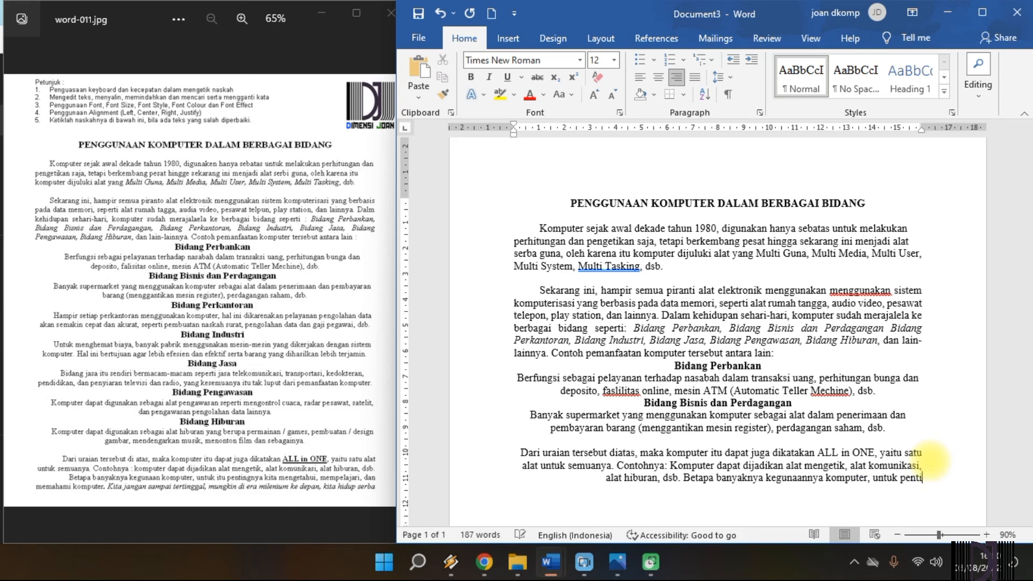
{"action": "type", "text": "ngnya k"}
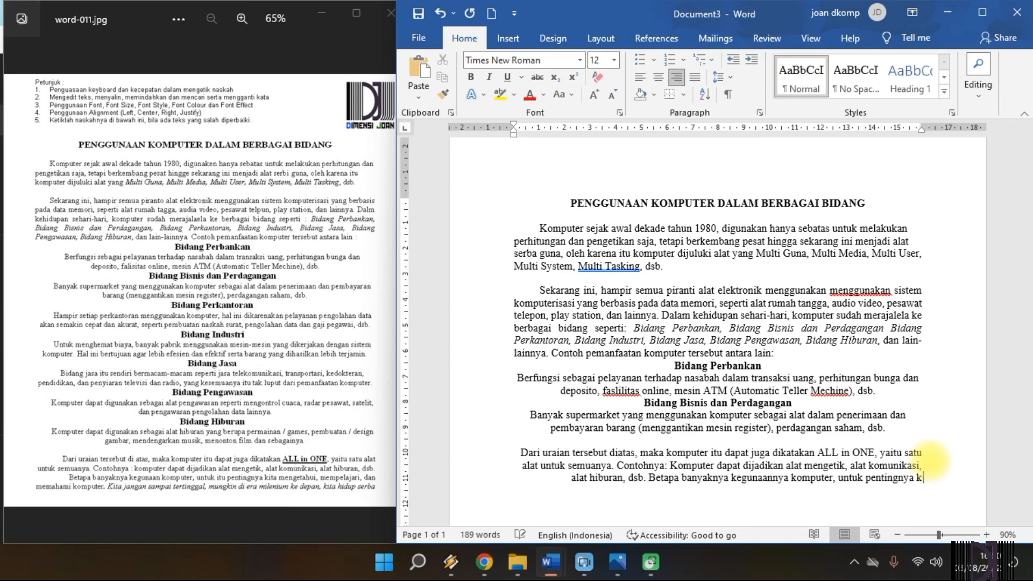
{"action": "type", "text": "ita mengetahui"}
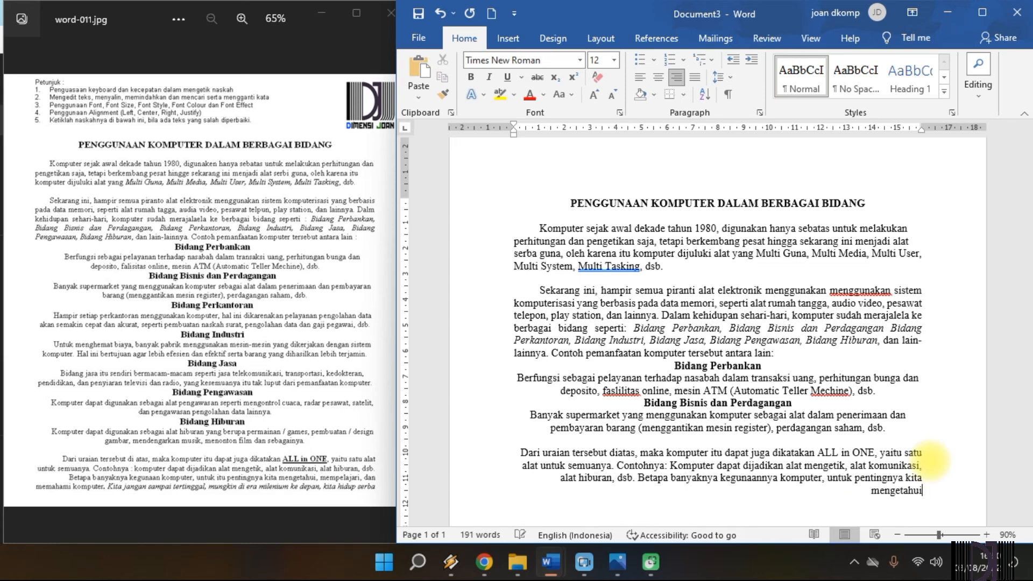
- Extend the closing paragraph with ", mempelajari, dan memahami komputer. Kita jangan sampai tertinggal, mungkin di era milenium ke depan"
{"action": "type", "text": ", mempelajari, dan memahami komputer. Kita jangan sampa"}
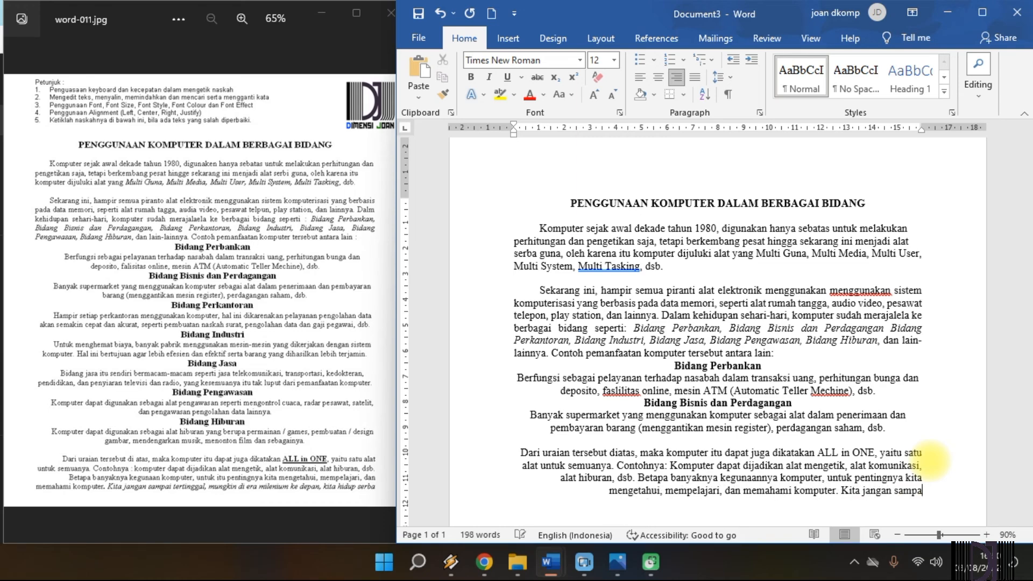
{"action": "type", "text": "i tertinggal, mungkin"}
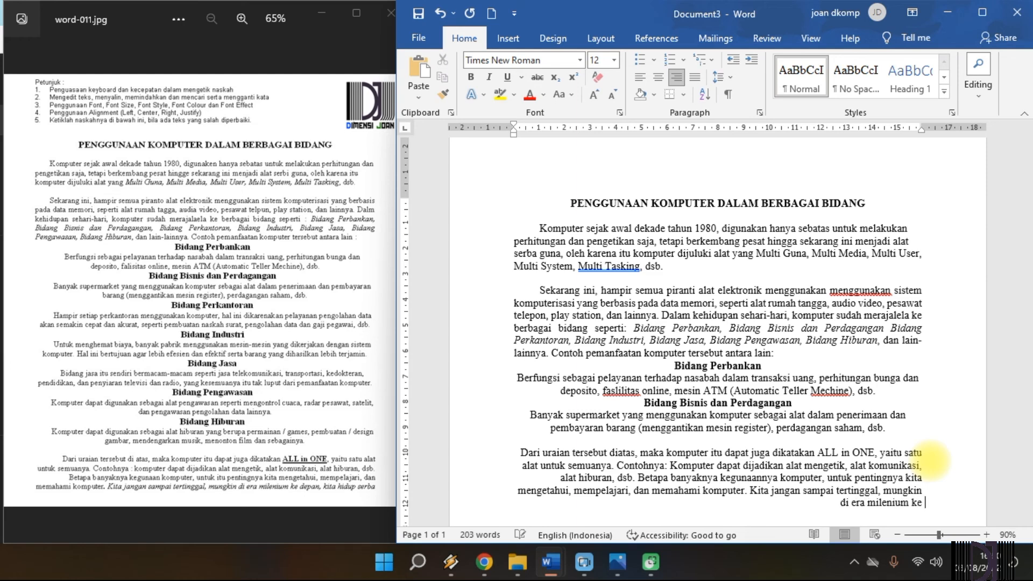
{"action": "type", "text": "di era milenium ke ed"}
{"action": "key", "text": "BackSpace"}
{"action": "key", "text": "BackSpace"}
{"action": "type", "text": "depan"}
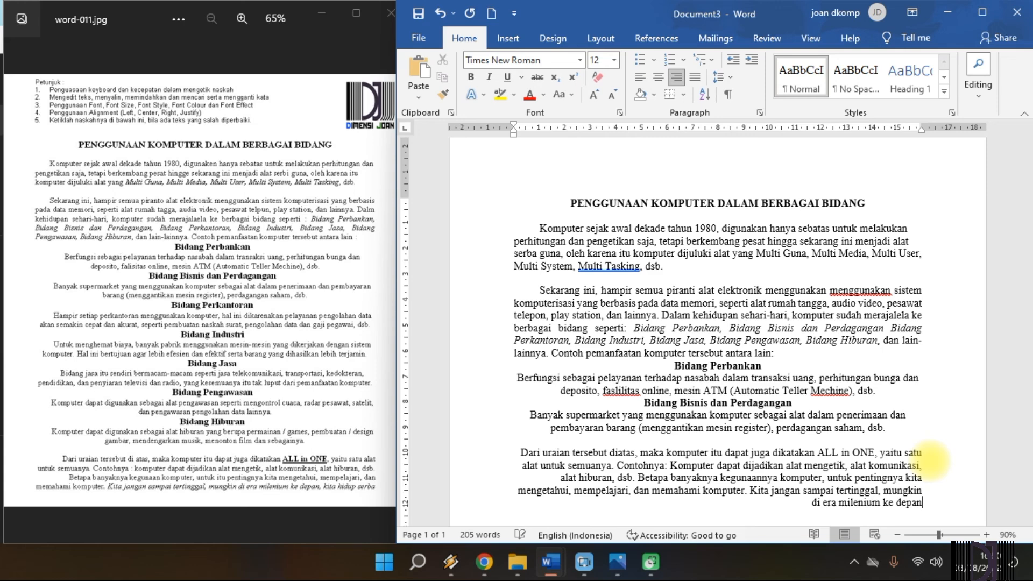
- Finish the closing paragraph with ", kita hidup serba komputerisasi."
{"action": "type", "text": ", kita hidup serba"}
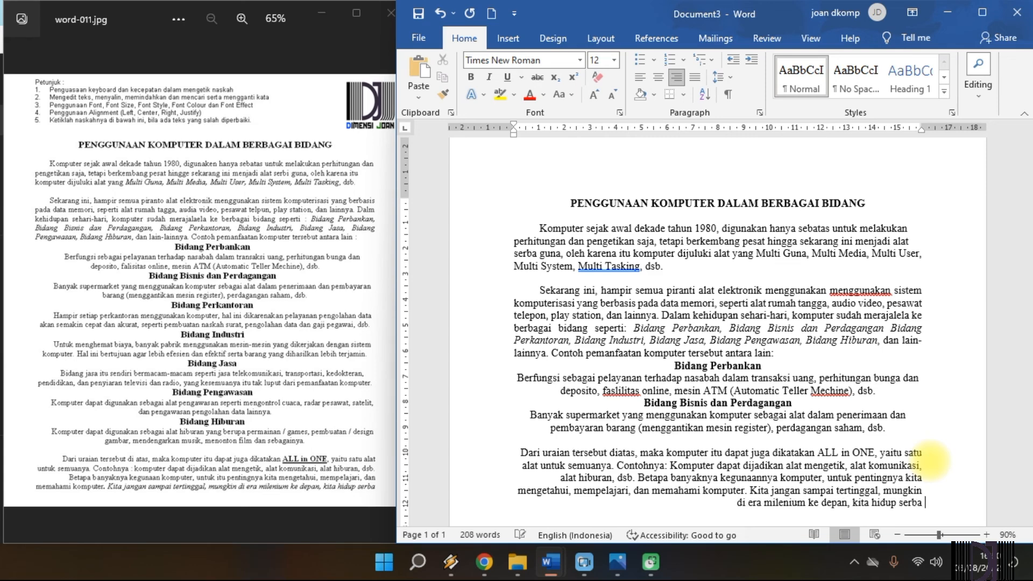
{"action": "type", "text": " kump"}
{"action": "key", "text": "BackSpace"}
{"action": "key", "text": "BackSpace"}
{"action": "key", "text": "BackSpace"}
{"action": "key", "text": "BackSpace"}
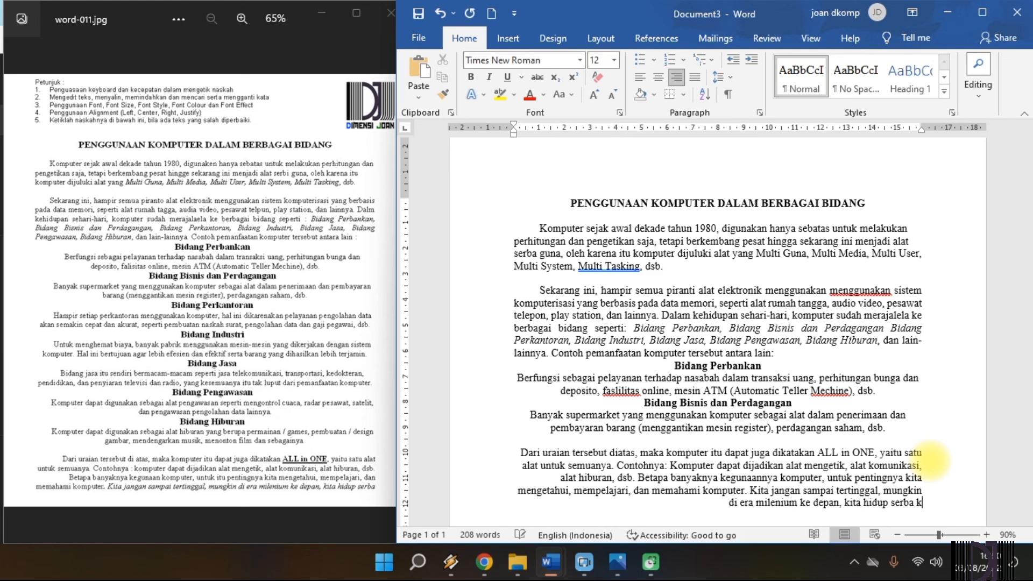
{"action": "type", "text": "komputeri"}
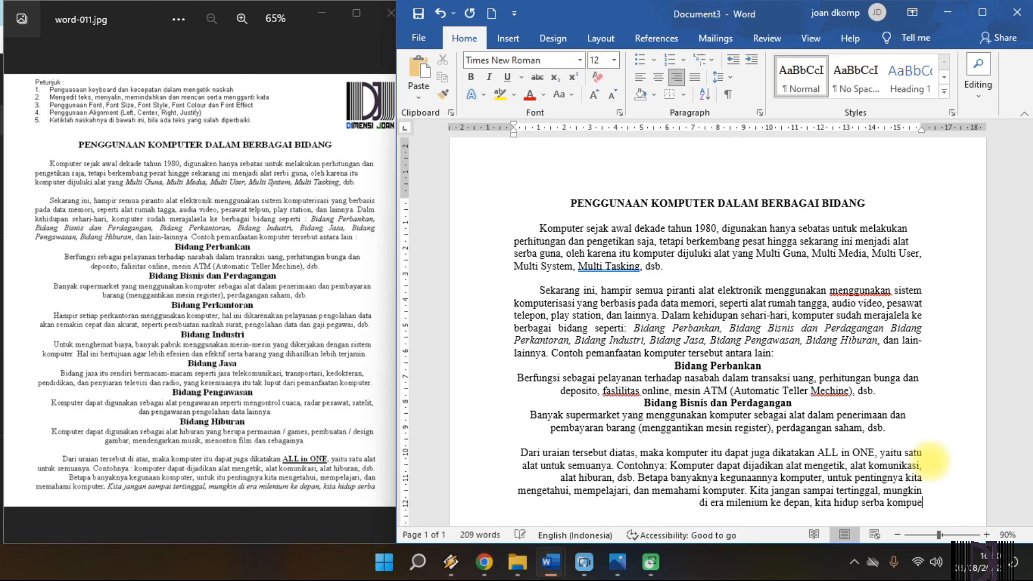
{"action": "type", "text": "sasi."}
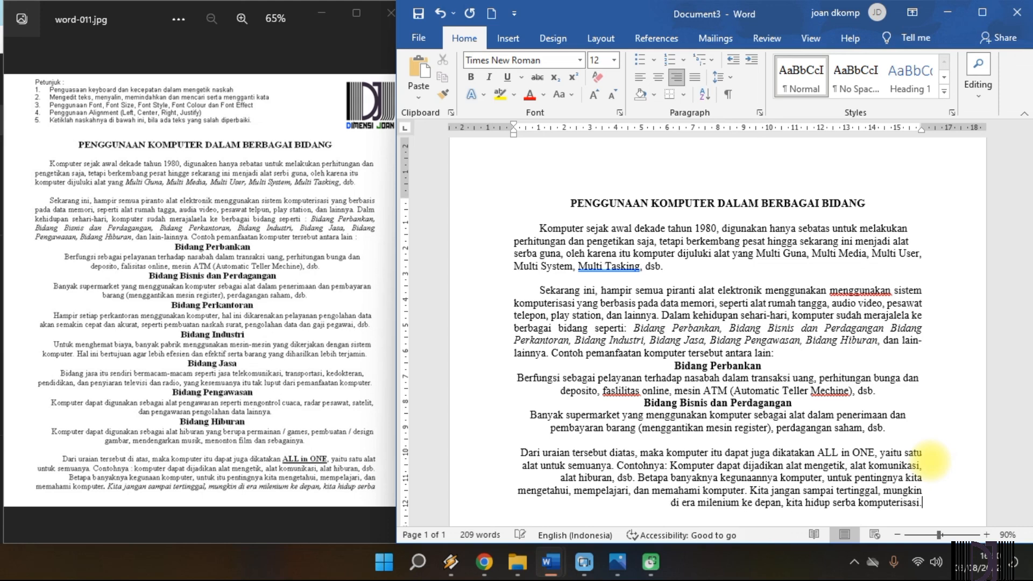
- Make the words "ALL in ONE" in the closing paragraph bold and underlined
{"action": "scroll", "coordinate": [775, 425], "scroll_direction": "down", "scroll_amount": 2}
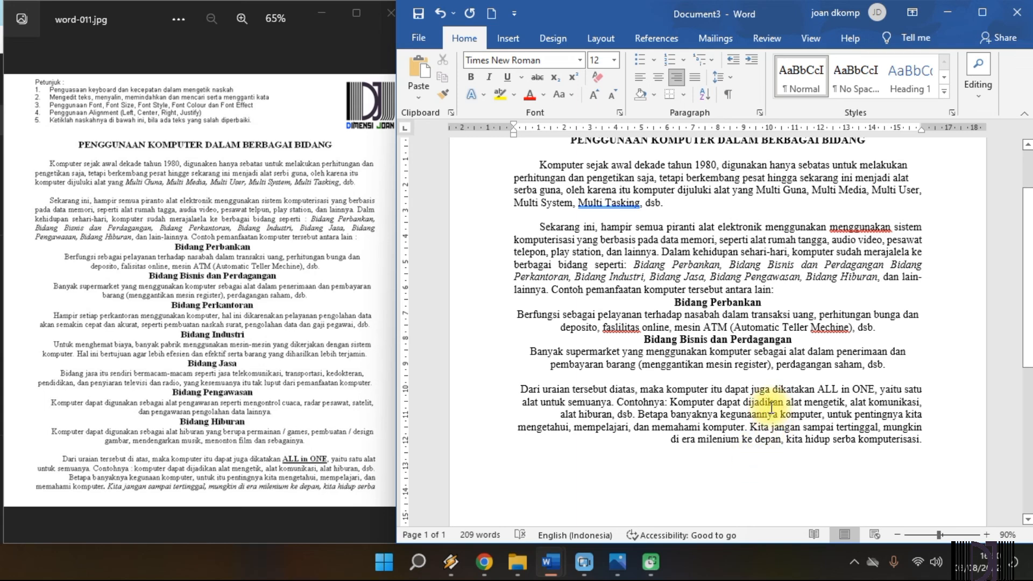
{"action": "left_click", "coordinate": [817, 390]}
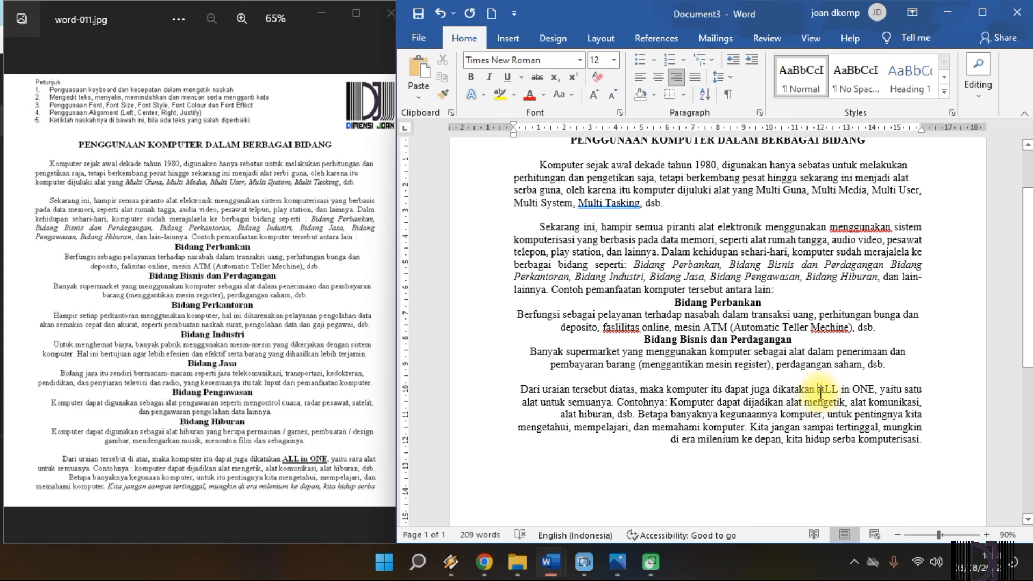
{"action": "left_click_drag", "start_coordinate": [820, 389], "coordinate": [867, 391]}
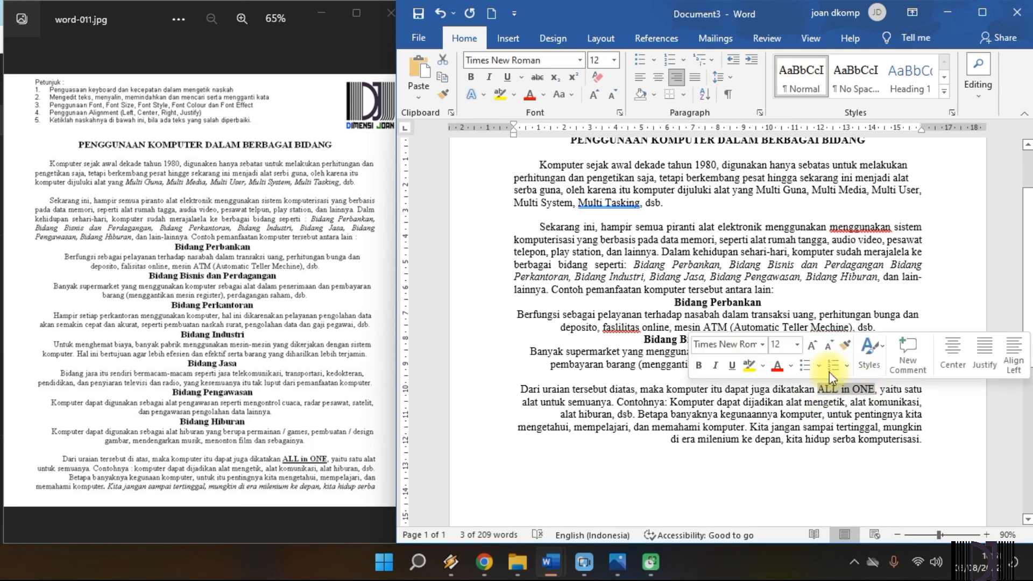
{"action": "left_click", "coordinate": [472, 78]}
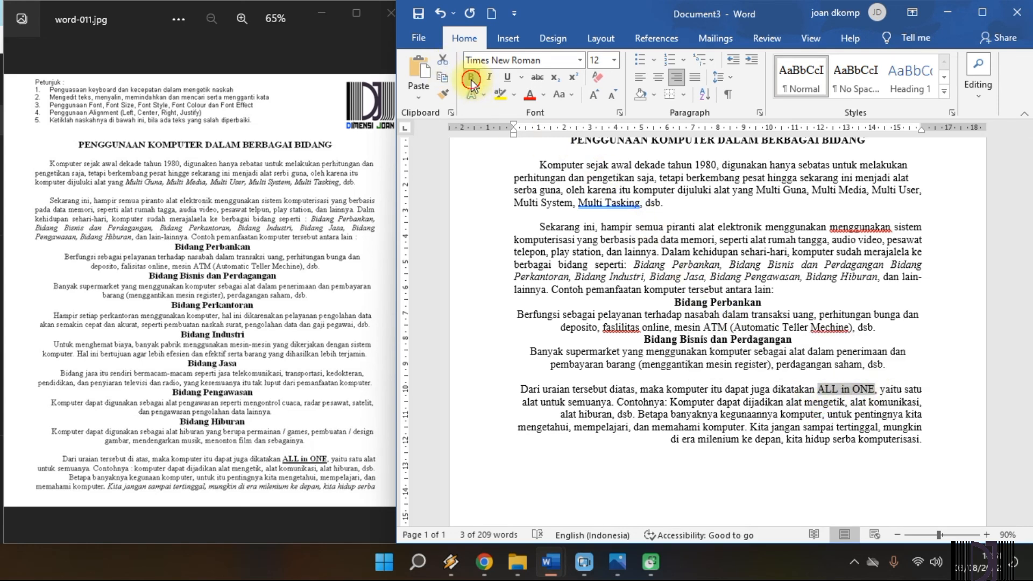
{"action": "left_click", "coordinate": [508, 79]}
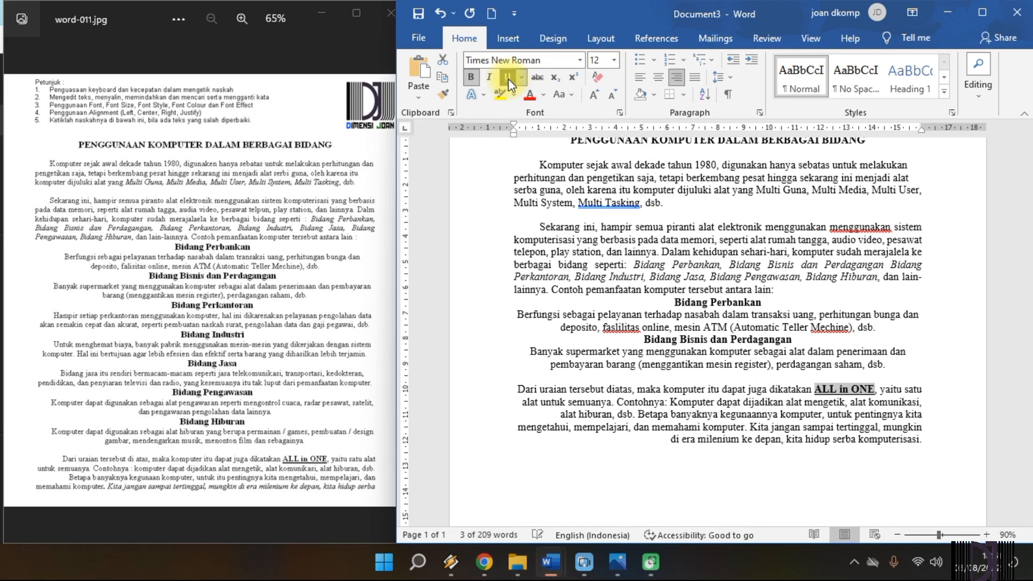
- Italicize the closing paragraph's last sentence, from "Kita jangan sampai tertinggal" through "kita hidup serba komputerisasi"
{"action": "left_click", "coordinate": [769, 403]}
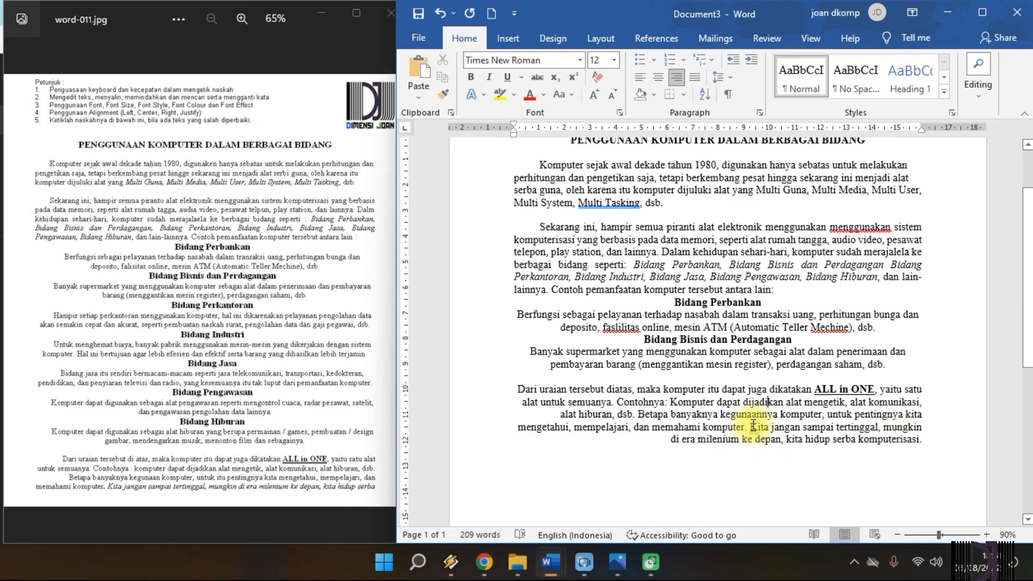
{"action": "left_click_drag", "start_coordinate": [749, 427], "coordinate": [915, 440]}
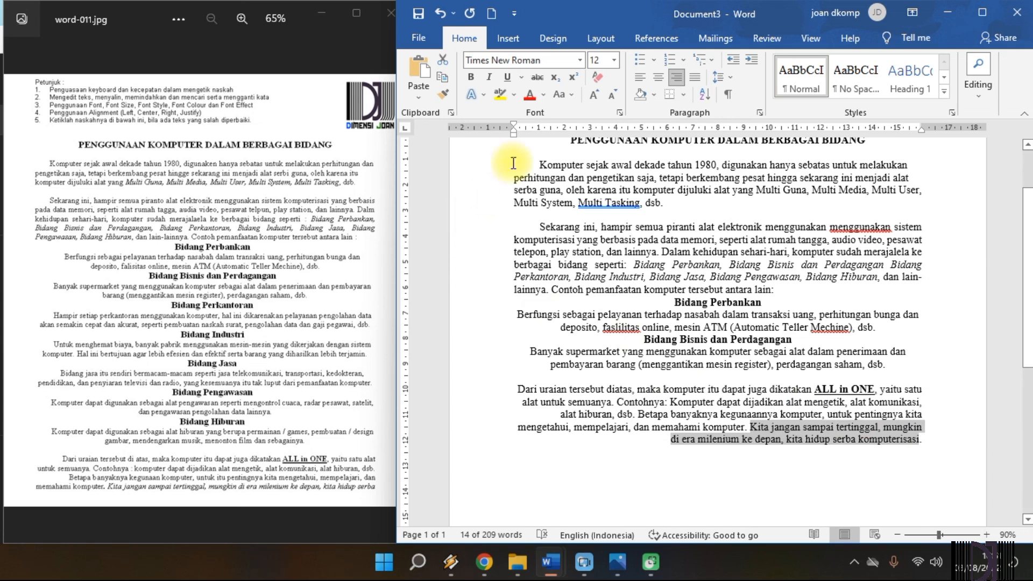
{"action": "left_click", "coordinate": [492, 75]}
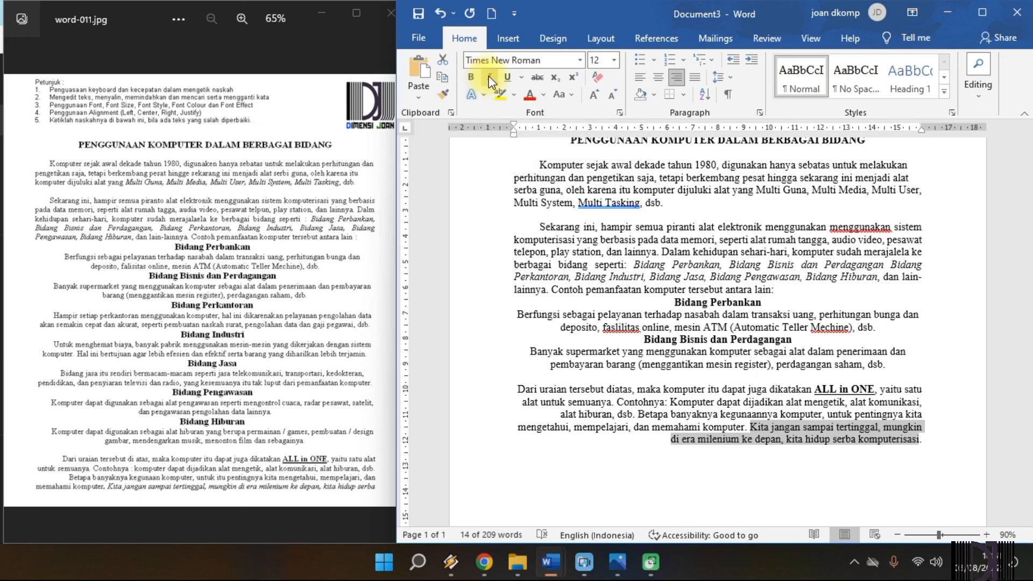
- Review the typed document's title, body paragraphs, centred headings and italic field names against the reference image
{"action": "left_click", "coordinate": [680, 392]}
{"action": "scroll", "coordinate": [694, 376], "scroll_direction": "up", "scroll_amount": 2}
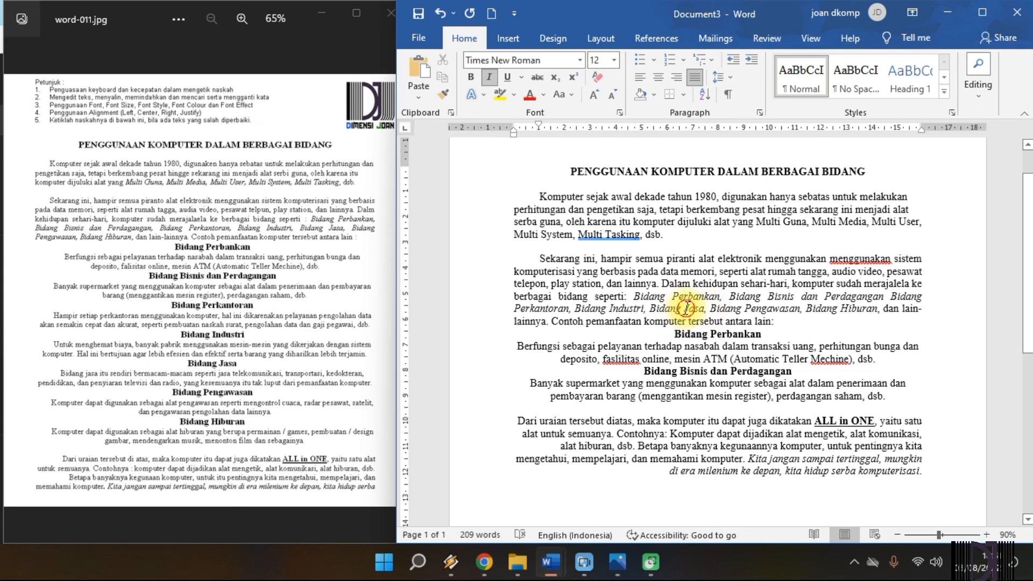
{"action": "left_click", "coordinate": [702, 364]}
{"action": "left_click", "coordinate": [693, 335]}
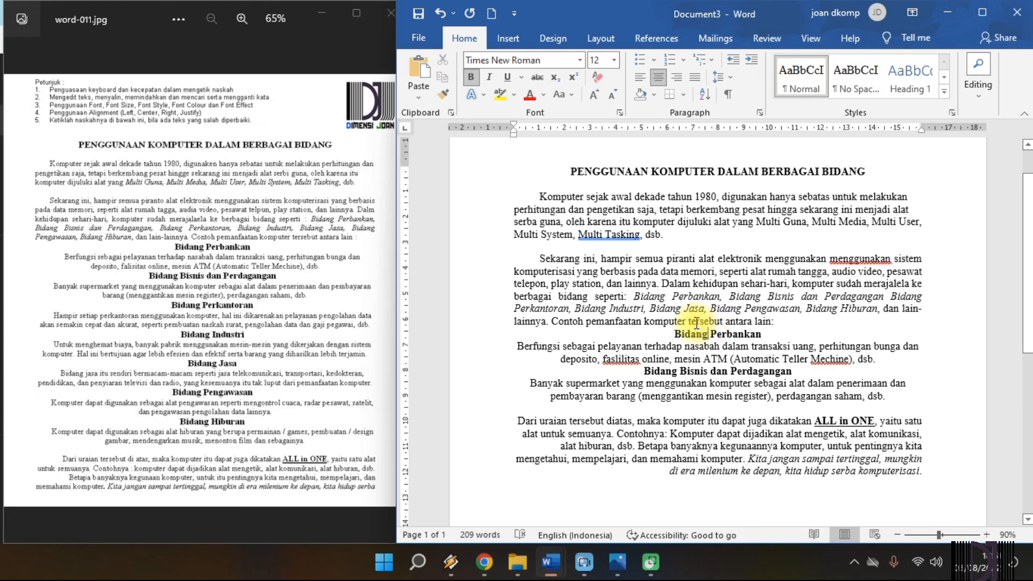
{"action": "left_click", "coordinate": [709, 359]}
{"action": "left_click", "coordinate": [988, 534]}
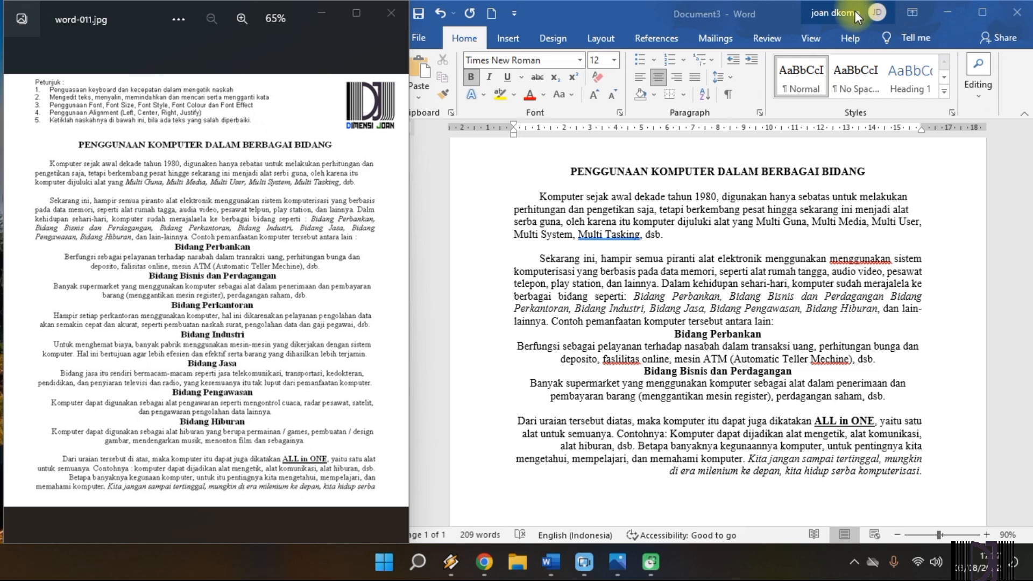
{"action": "left_click", "coordinate": [843, 175]}
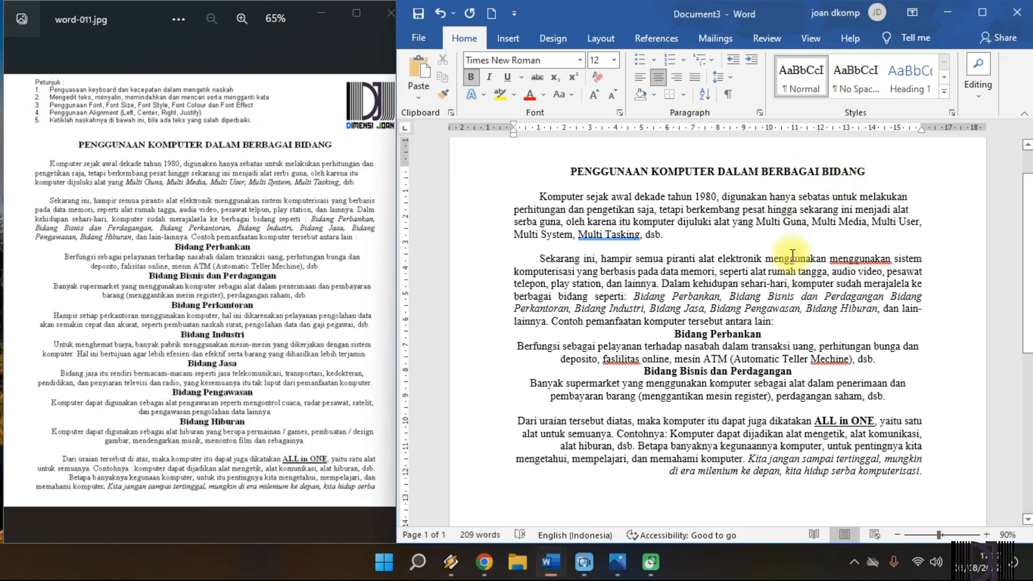
{"action": "left_click", "coordinate": [652, 308]}
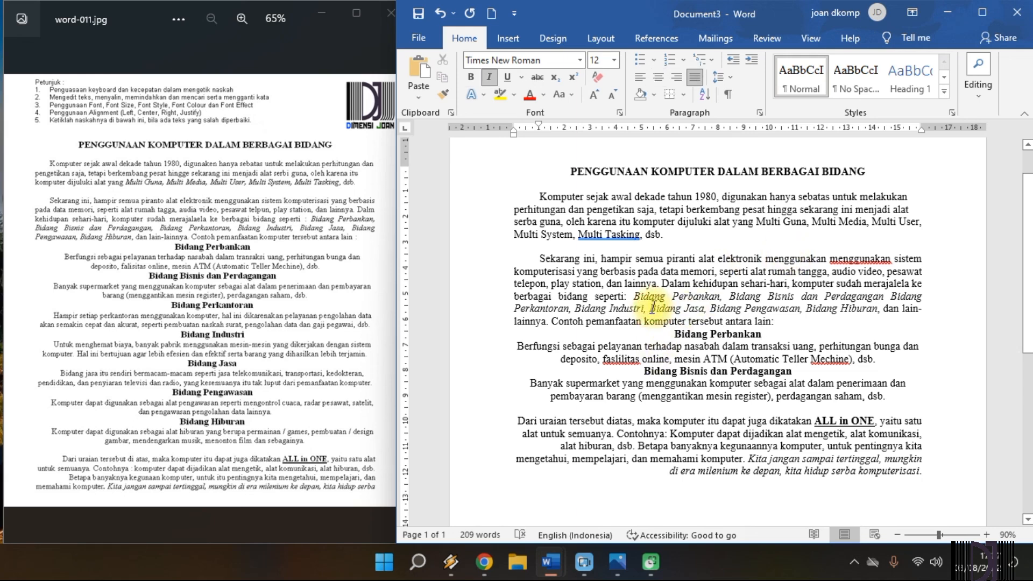
{"action": "left_click", "coordinate": [636, 298]}
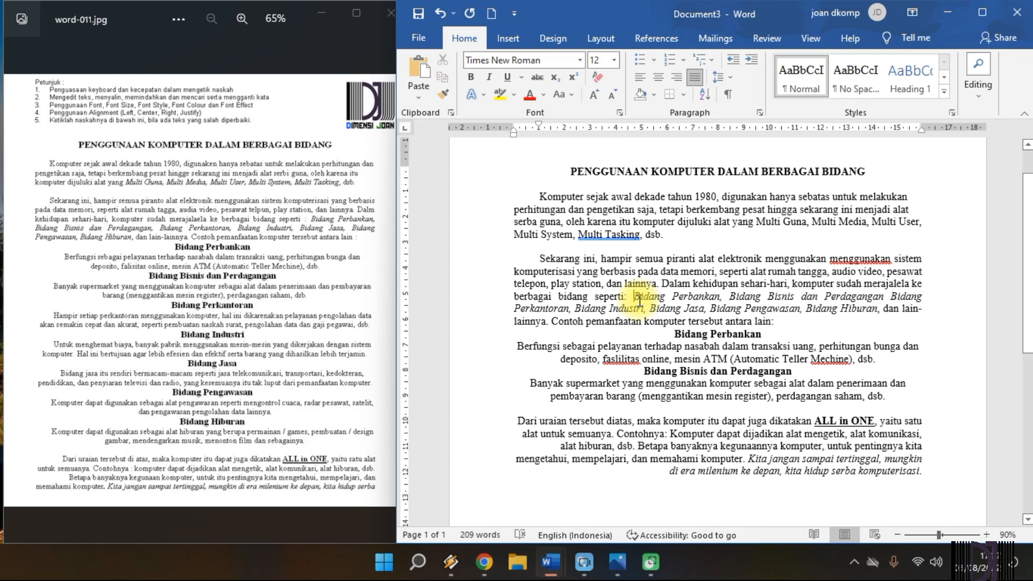
{"action": "left_click", "coordinate": [640, 297]}
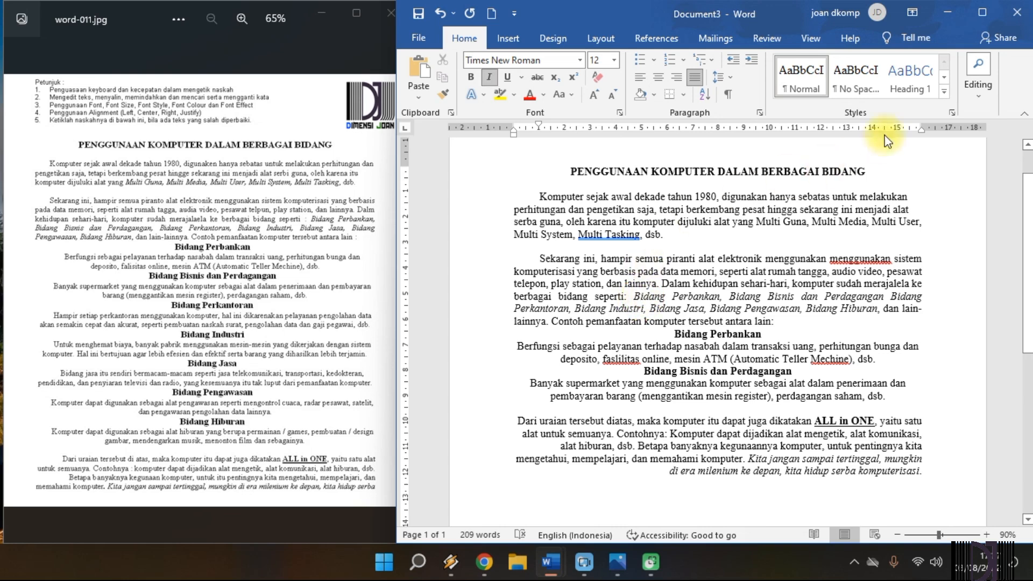
- Minimize the Word document and the reference image word-011.jpg to reveal the desktop
{"action": "left_click", "coordinate": [944, 14]}
{"action": "left_click", "coordinate": [320, 10]}
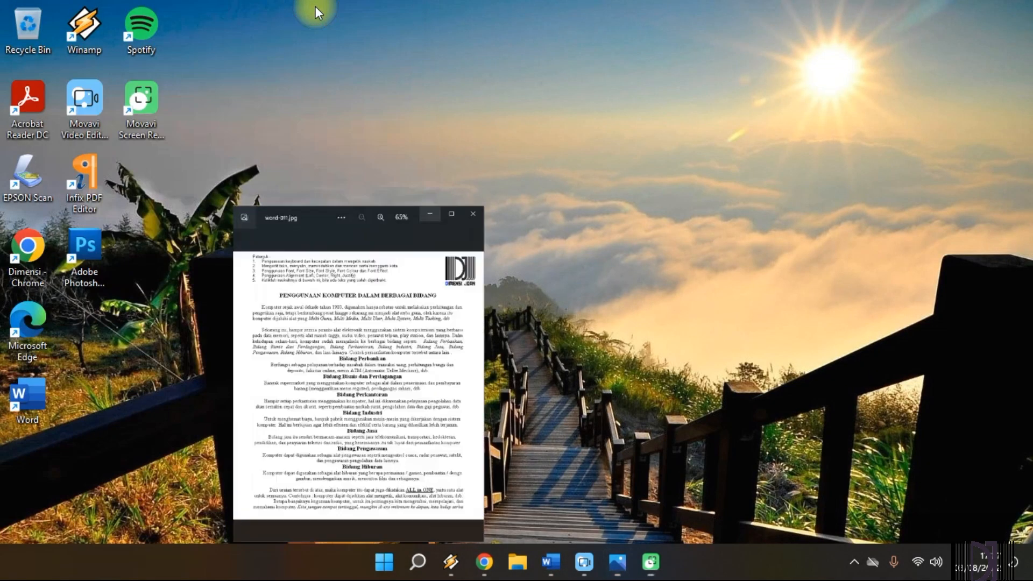